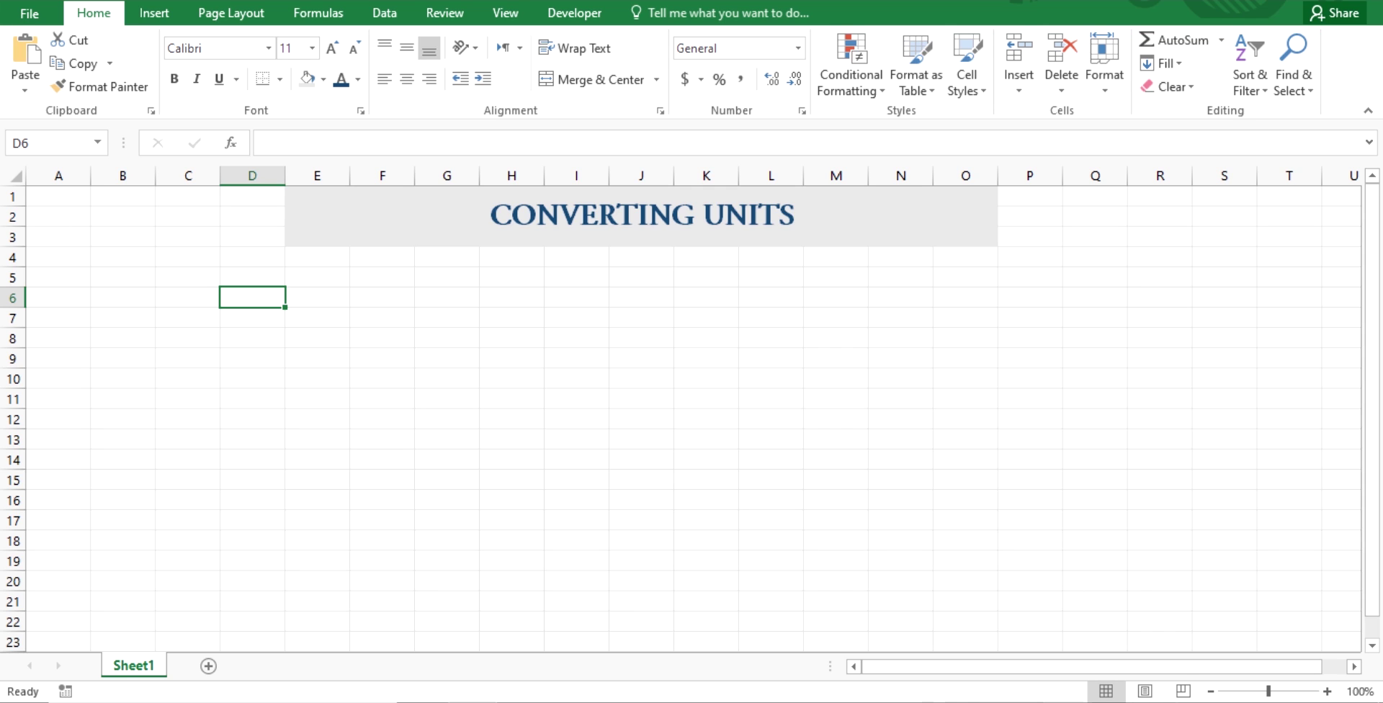
Switch to the PDF reader and examine the conversion factor tables for volume, speed, mass, force and energy
{"action": "left_click", "coordinate": [1077, 656]}
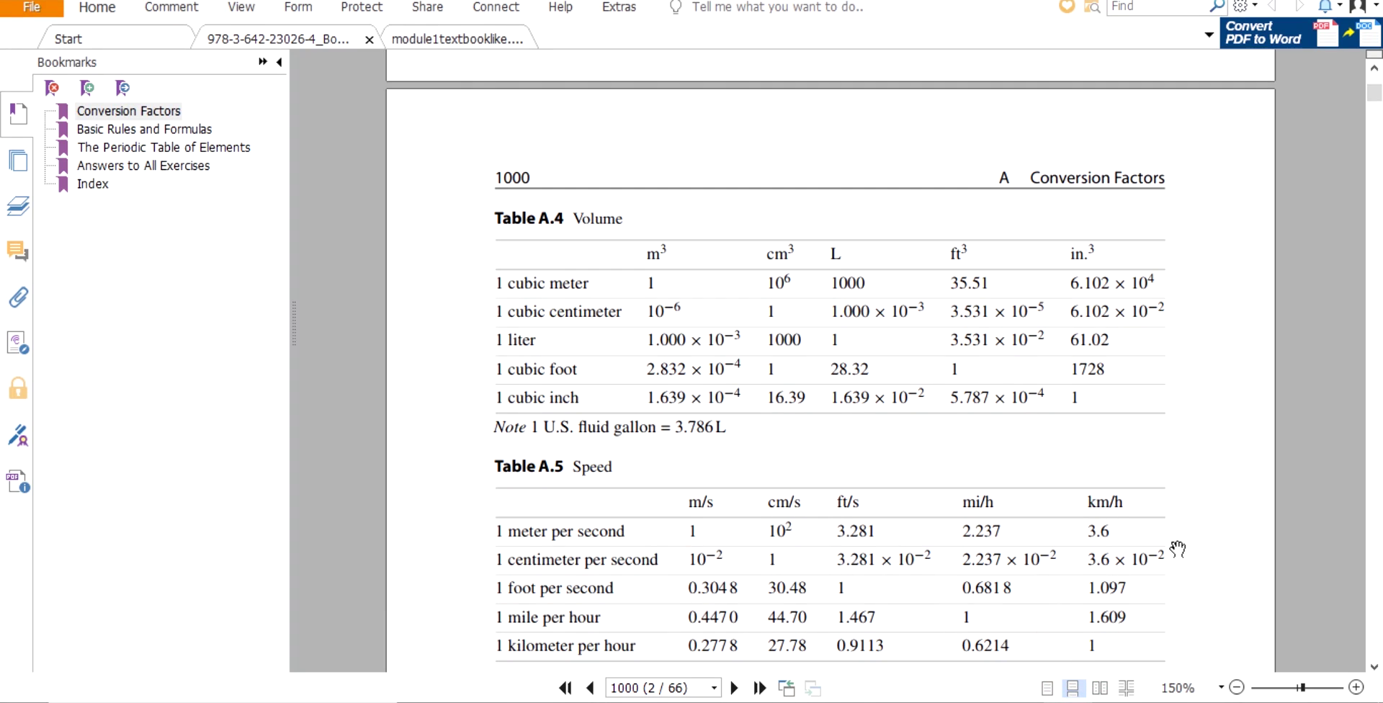
{"action": "left_click", "coordinate": [1178, 549]}
{"action": "left_click_drag", "start_coordinate": [1188, 419], "coordinate": [1142, 307]}
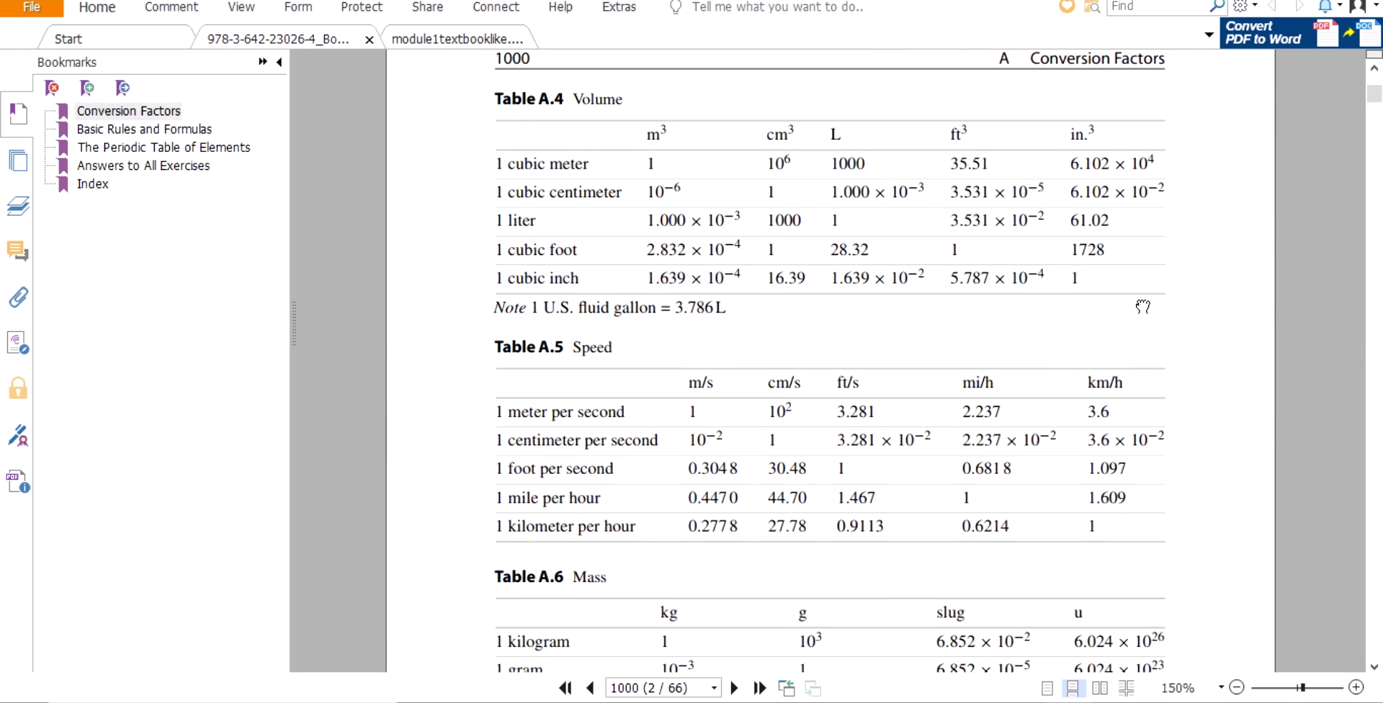
{"action": "scroll", "coordinate": [1161, 440], "scroll_direction": "down", "scroll_amount": 5}
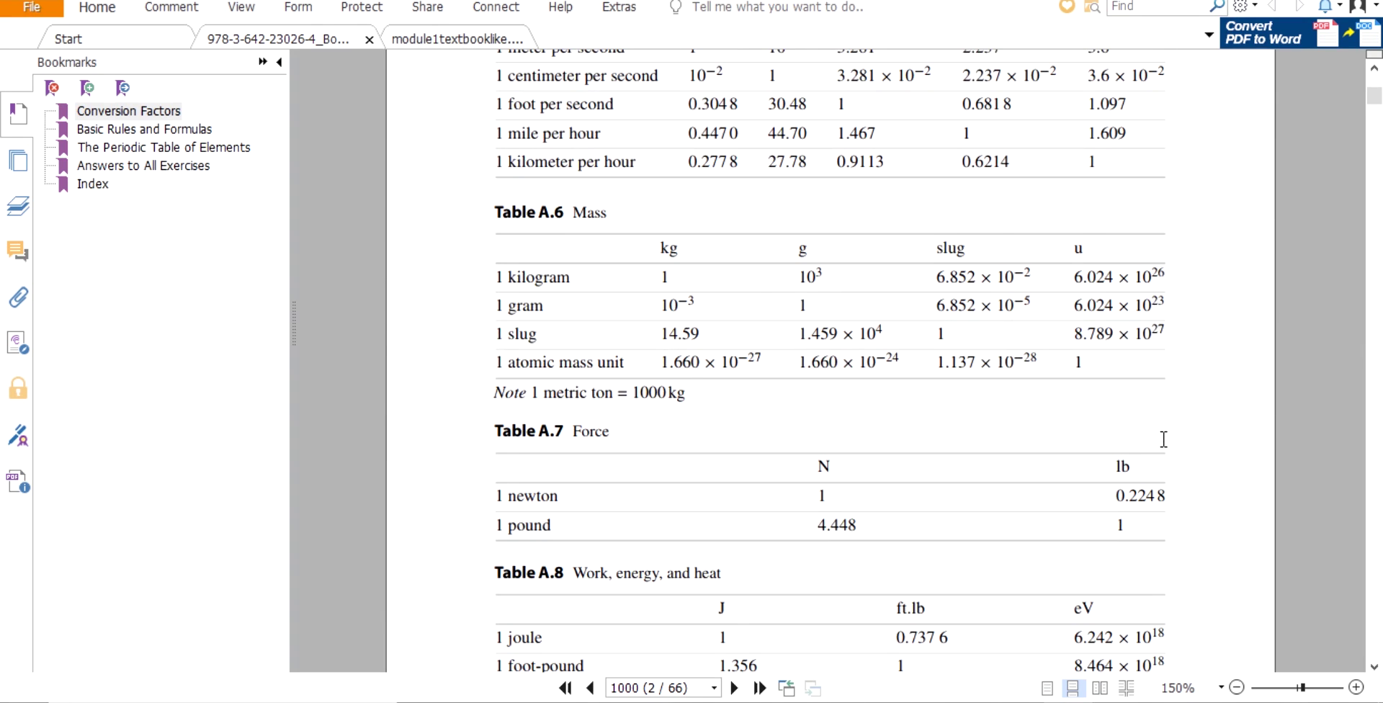
{"action": "scroll", "coordinate": [1163, 439], "scroll_direction": "down", "scroll_amount": 3}
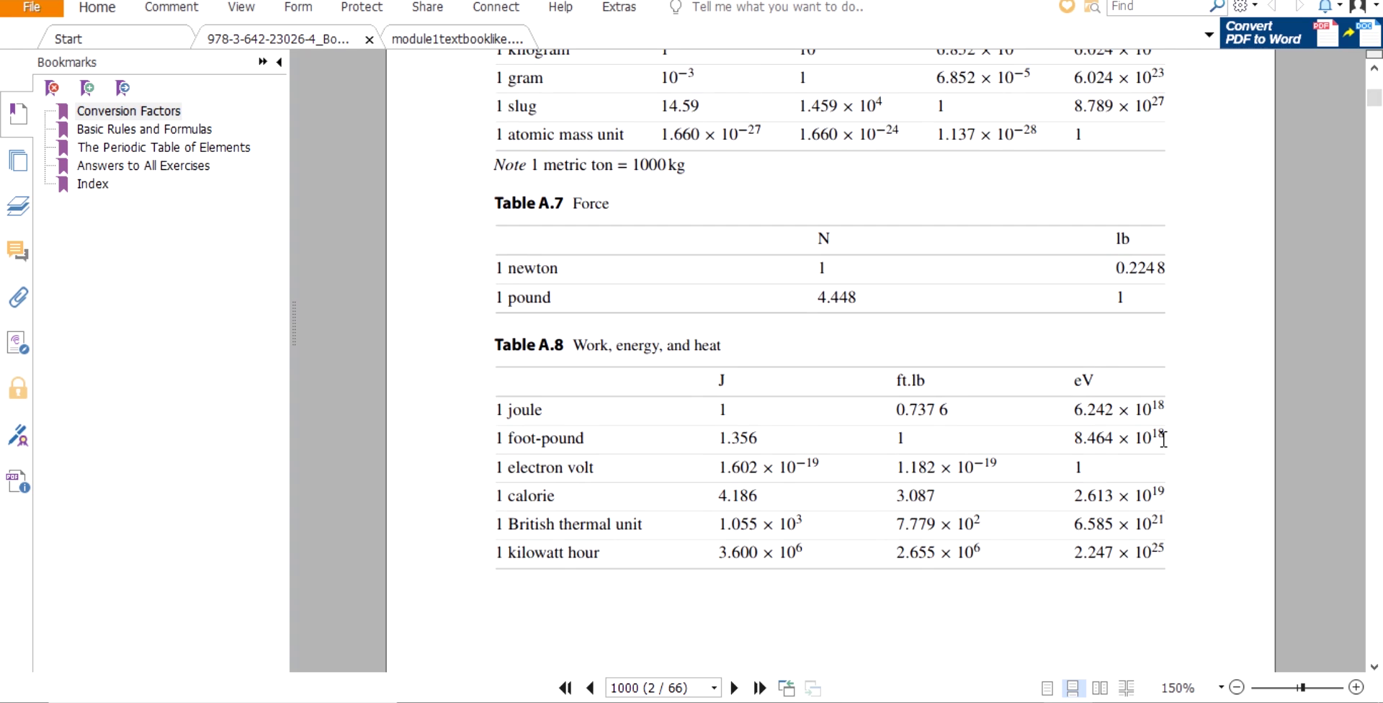
{"action": "scroll", "coordinate": [1163, 438], "scroll_direction": "down", "scroll_amount": 1}
{"action": "scroll", "coordinate": [1163, 438], "scroll_direction": "up", "scroll_amount": 13}
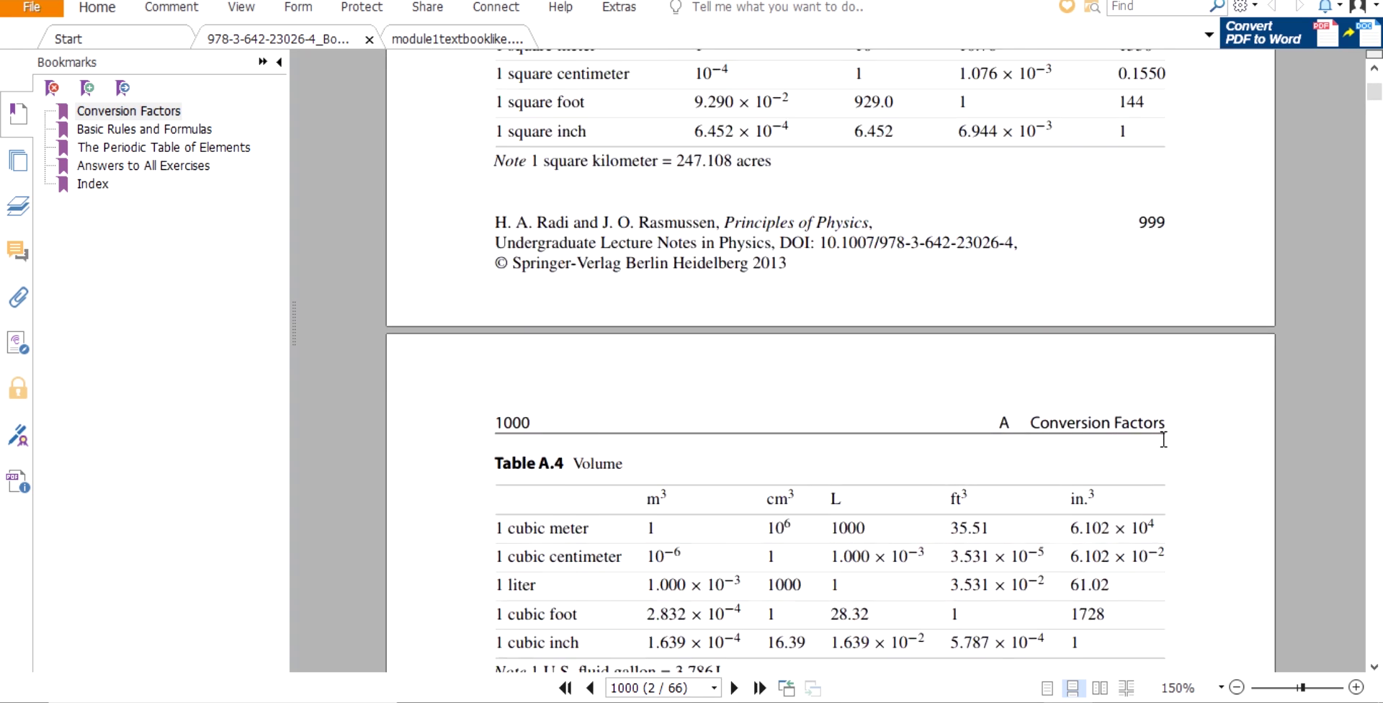
{"action": "scroll", "coordinate": [1163, 439], "scroll_direction": "down", "scroll_amount": 2}
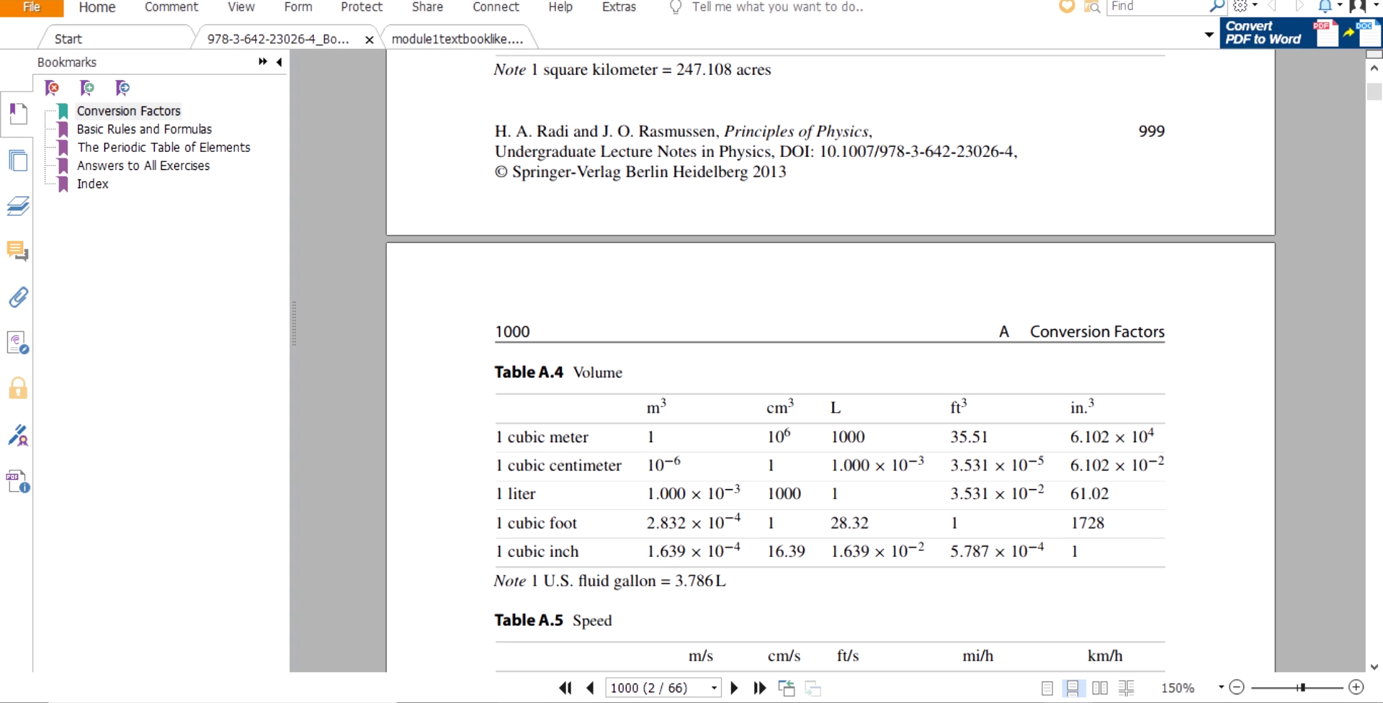
Switch back to the Converting Units workbook in Excel
{"action": "left_click", "coordinate": [520, 701]}
{"action": "left_click", "coordinate": [520, 701]}
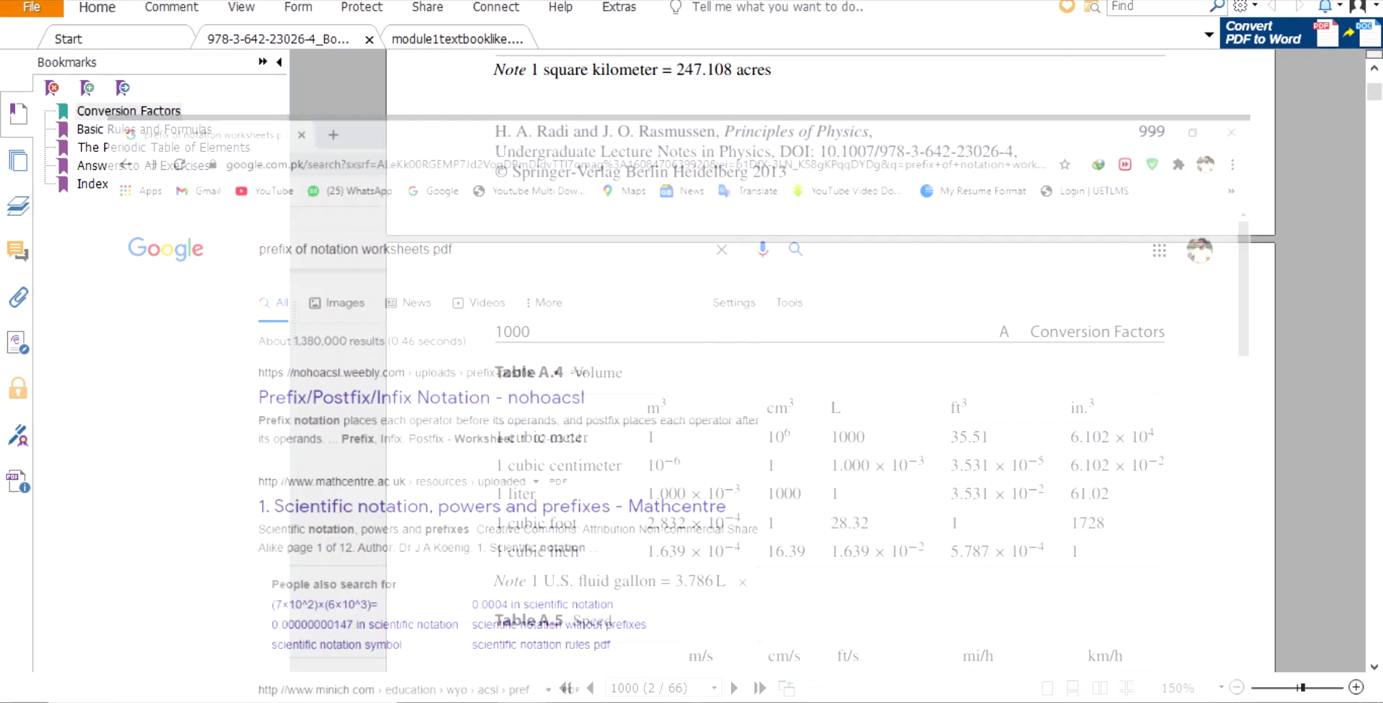
{"action": "mouse_move", "coordinate": [473, 701]}
{"action": "left_click", "coordinate": [490, 619]}
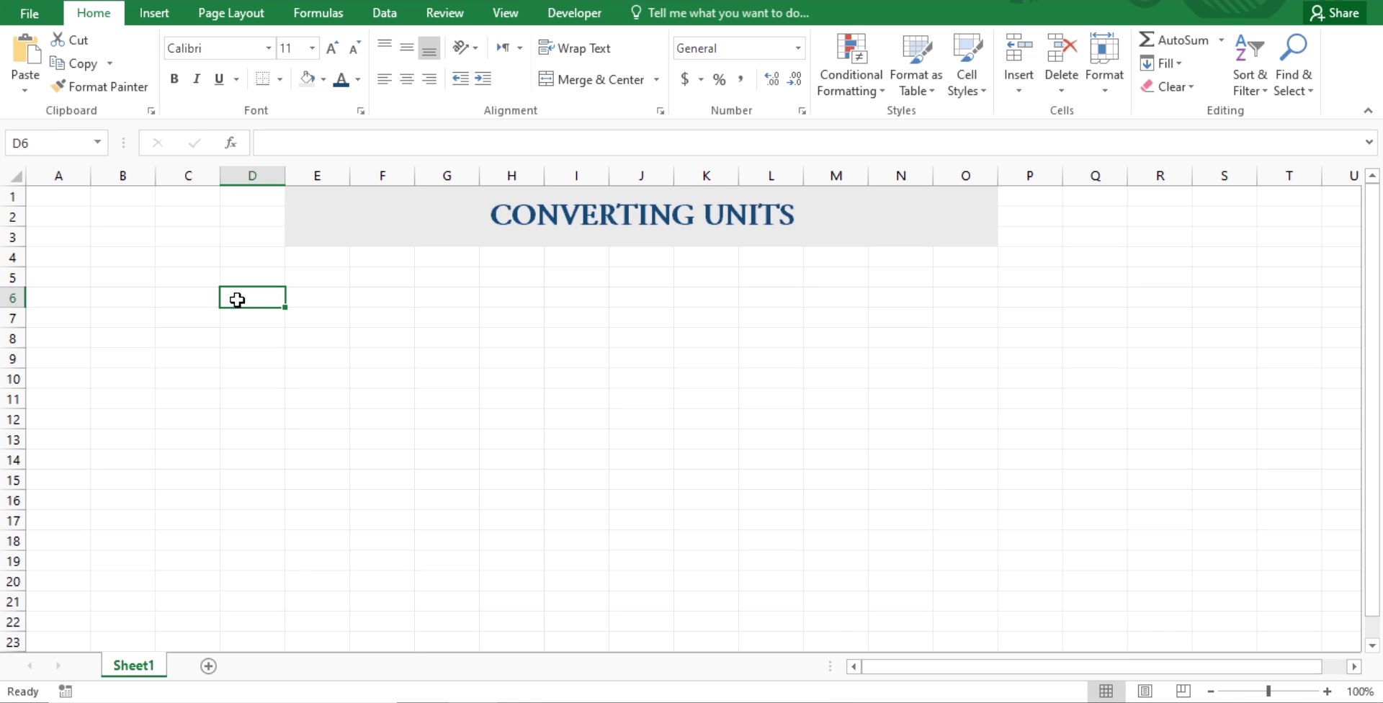
Enter the unit labels "in" in cell E6 and "cm" in cell E7
{"action": "key", "text": "Right"}
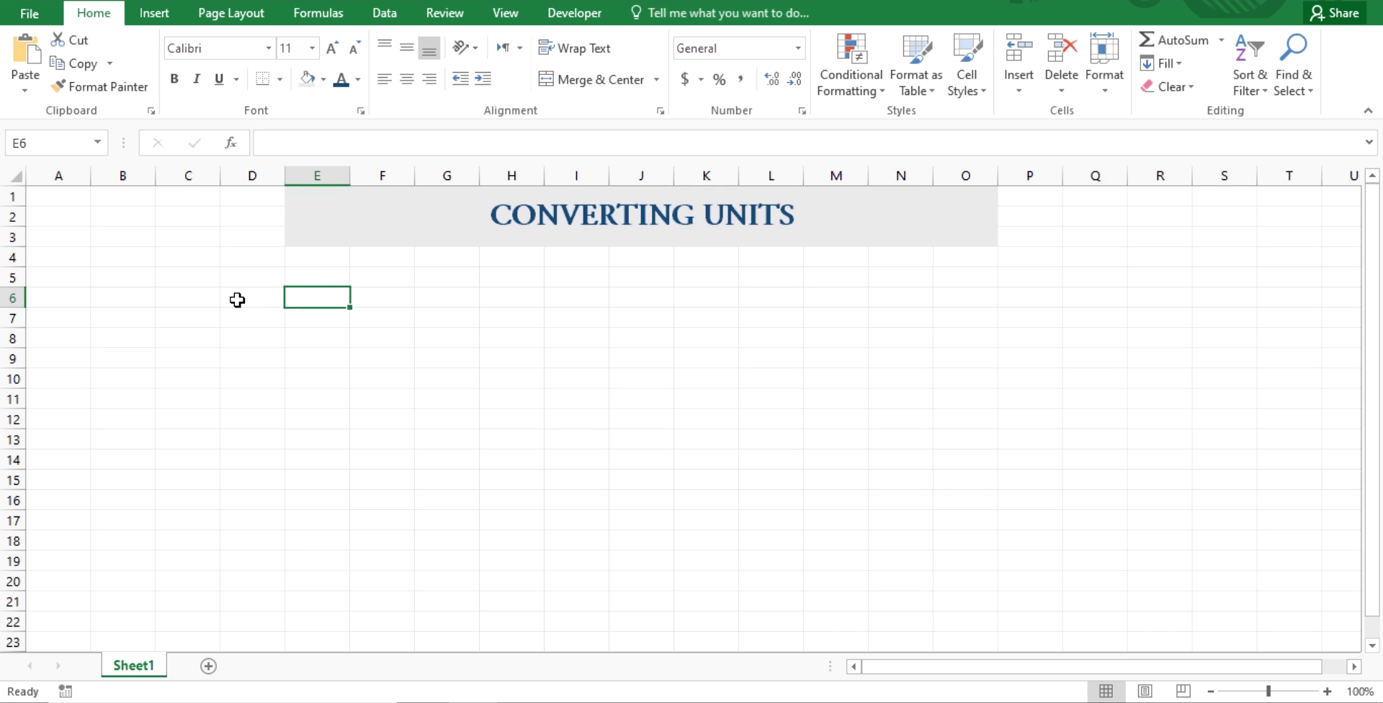
{"action": "type", "text": "in"}
{"action": "key", "text": "Return"}
{"action": "type", "text": "cm"}
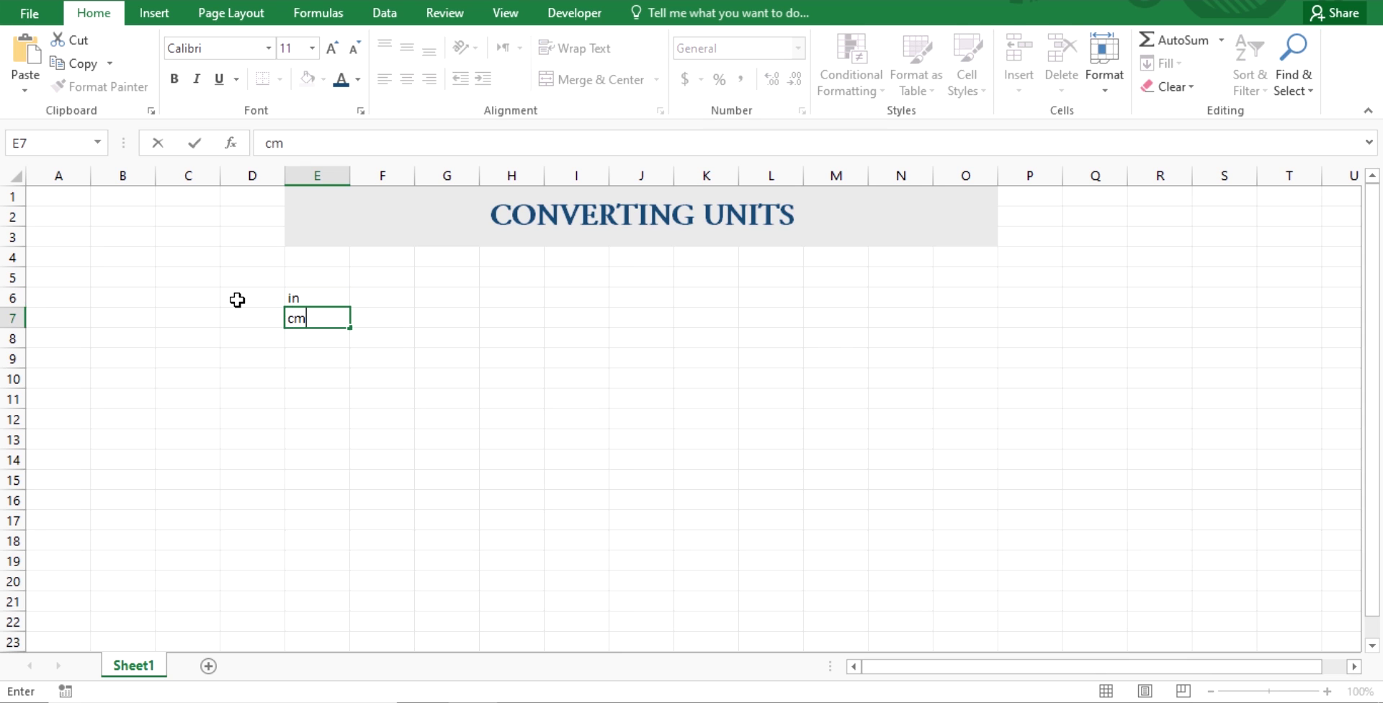
Enter 15 in D6 as the inch value and convert it to centimetres in D7 with =2.54*D6
{"action": "left_click", "coordinate": [237, 299]}
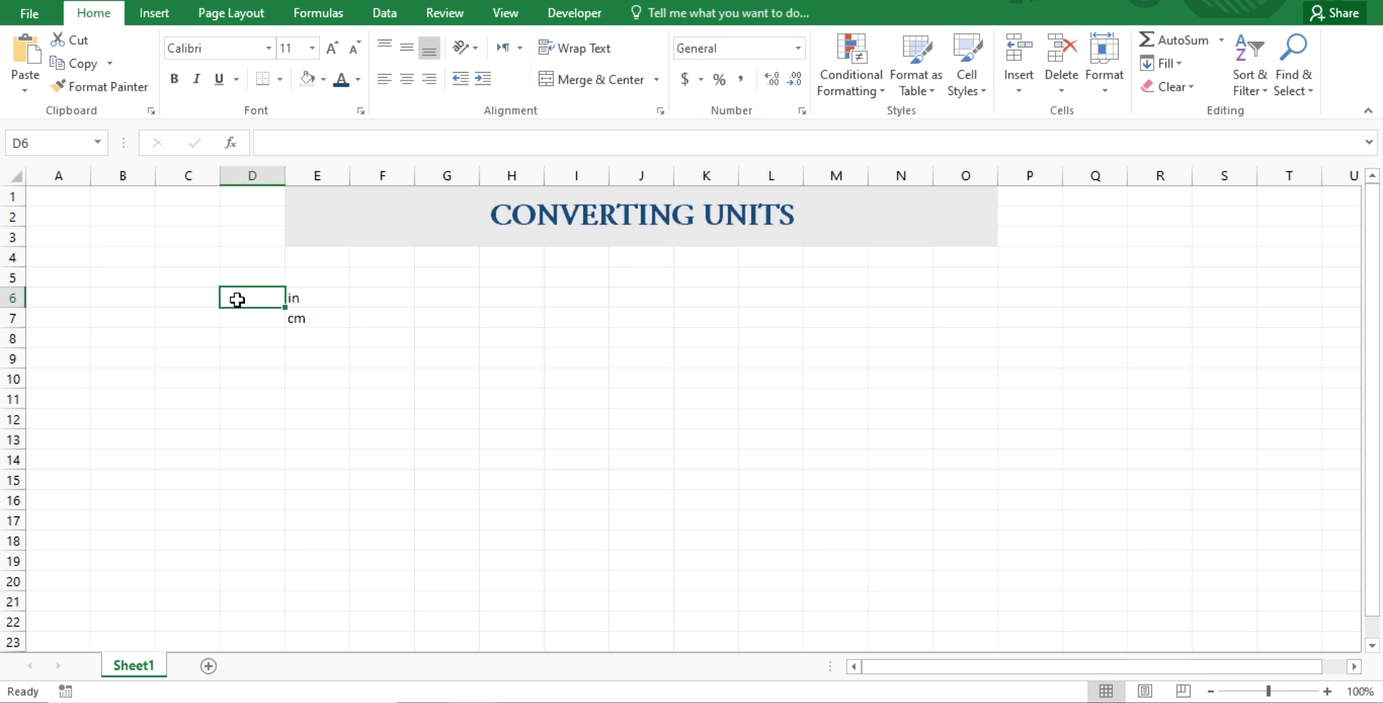
{"action": "type", "text": "15"}
{"action": "key", "text": "Return"}
{"action": "type", "text": "="}
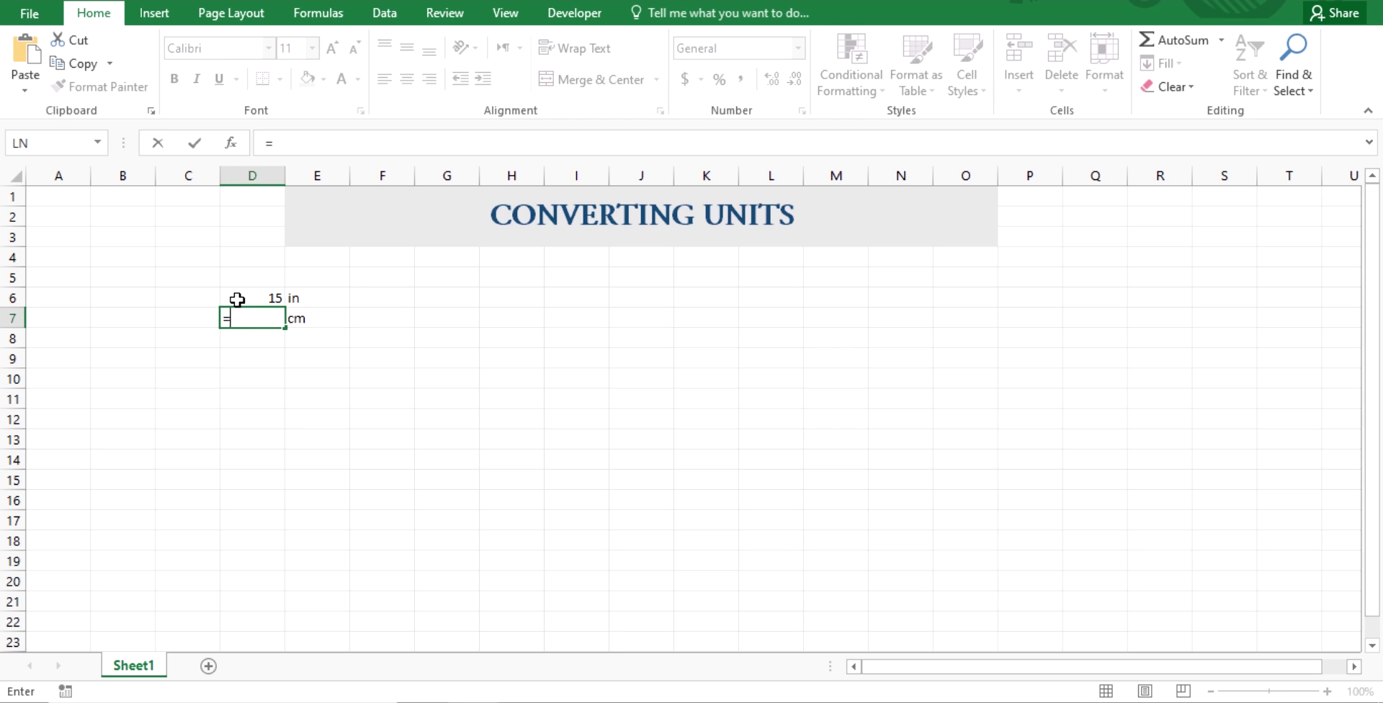
{"action": "type", "text": "2.54*"}
{"action": "left_click", "coordinate": [237, 298]}
{"action": "key", "text": "Return"}
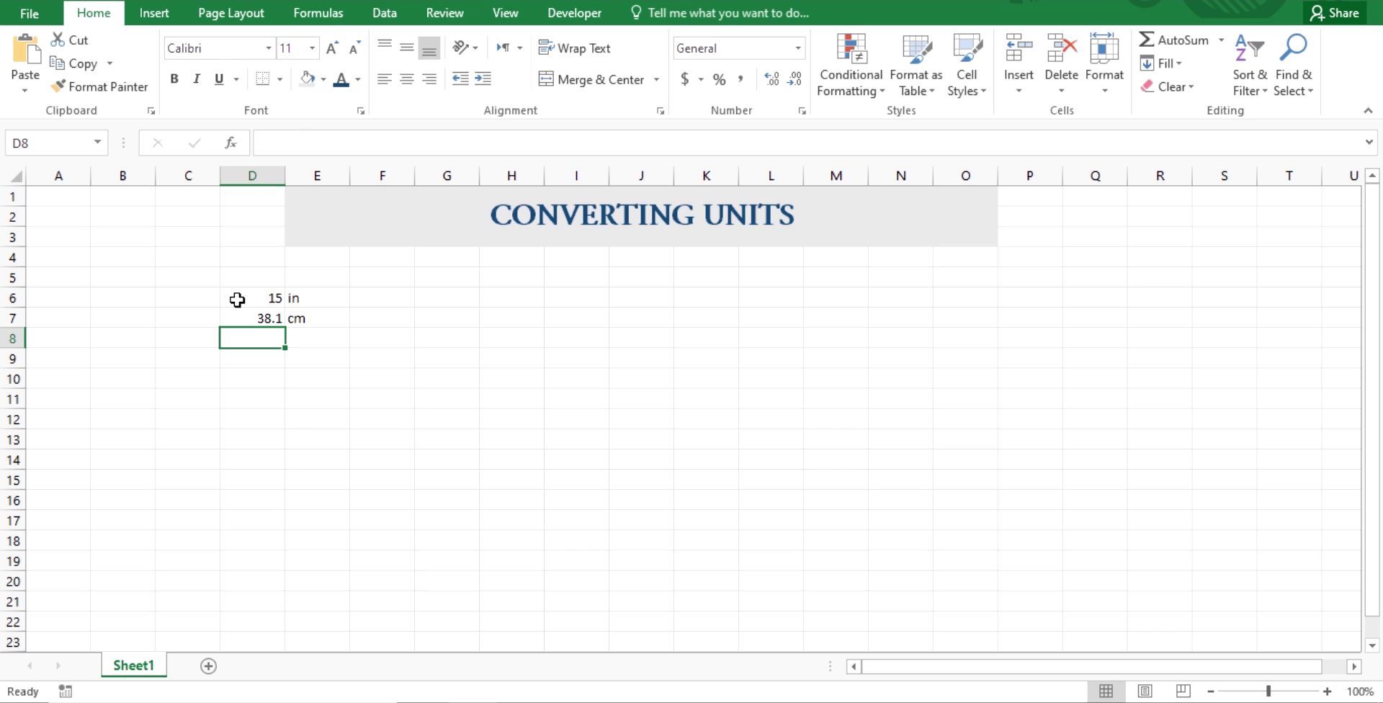
Enter the temperature unit labels "C" in cell H6 and "R" in cell H7
{"action": "left_click", "coordinate": [444, 302]}
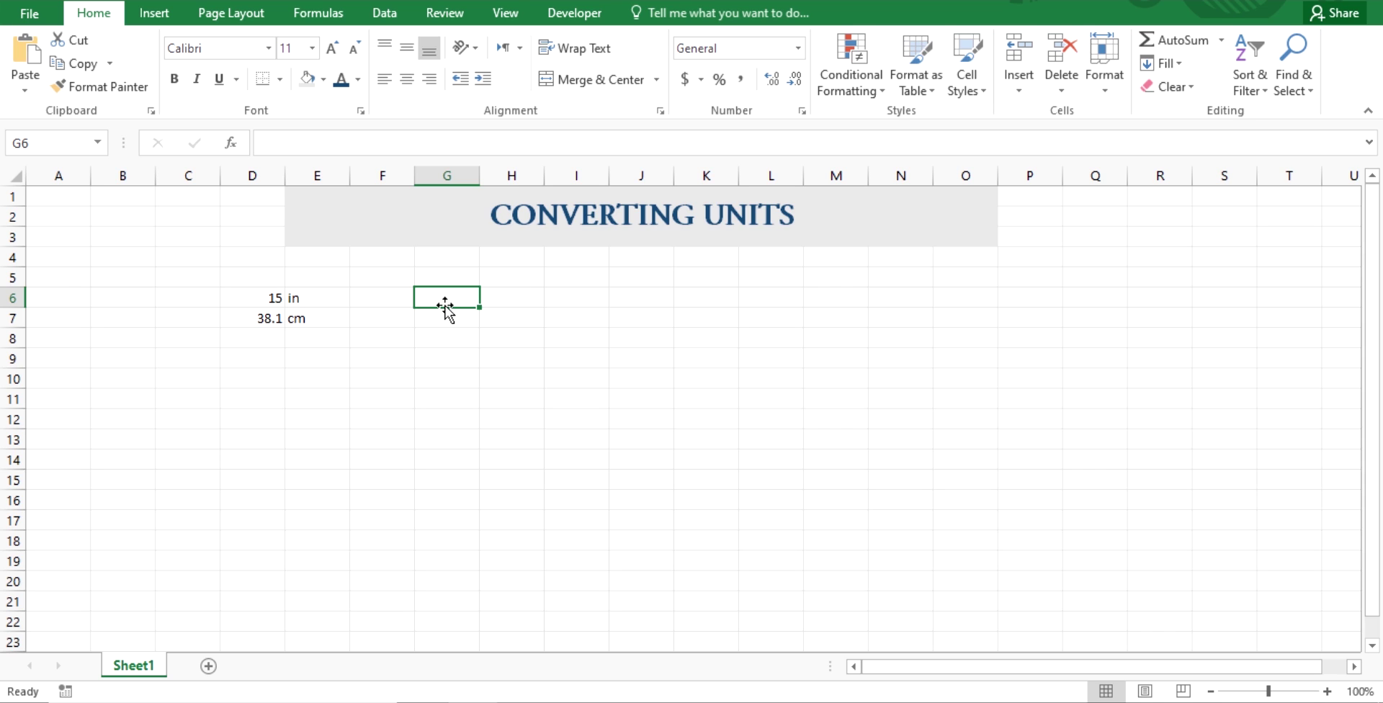
{"action": "key", "text": "Right"}
{"action": "type", "text": "C"}
{"action": "key", "text": "Return"}
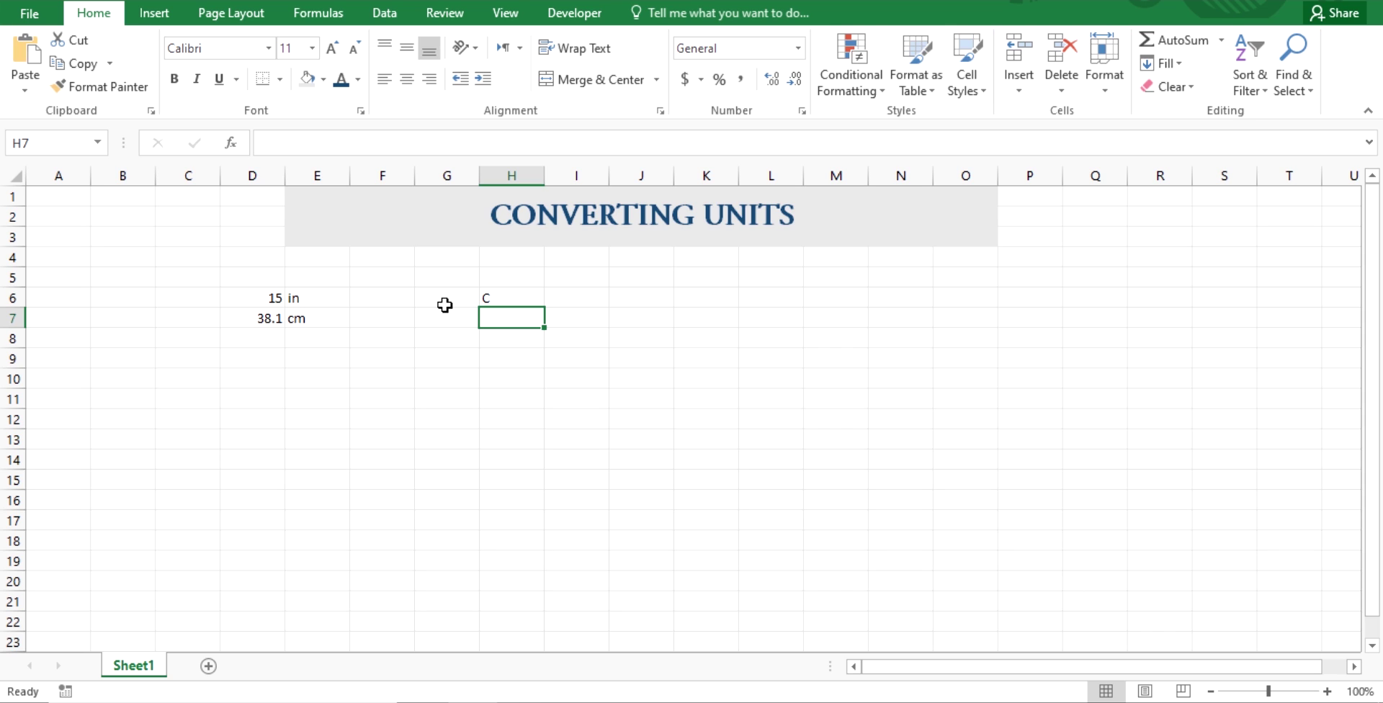
{"action": "type", "text": "R"}
{"action": "left_click", "coordinate": [446, 305]}
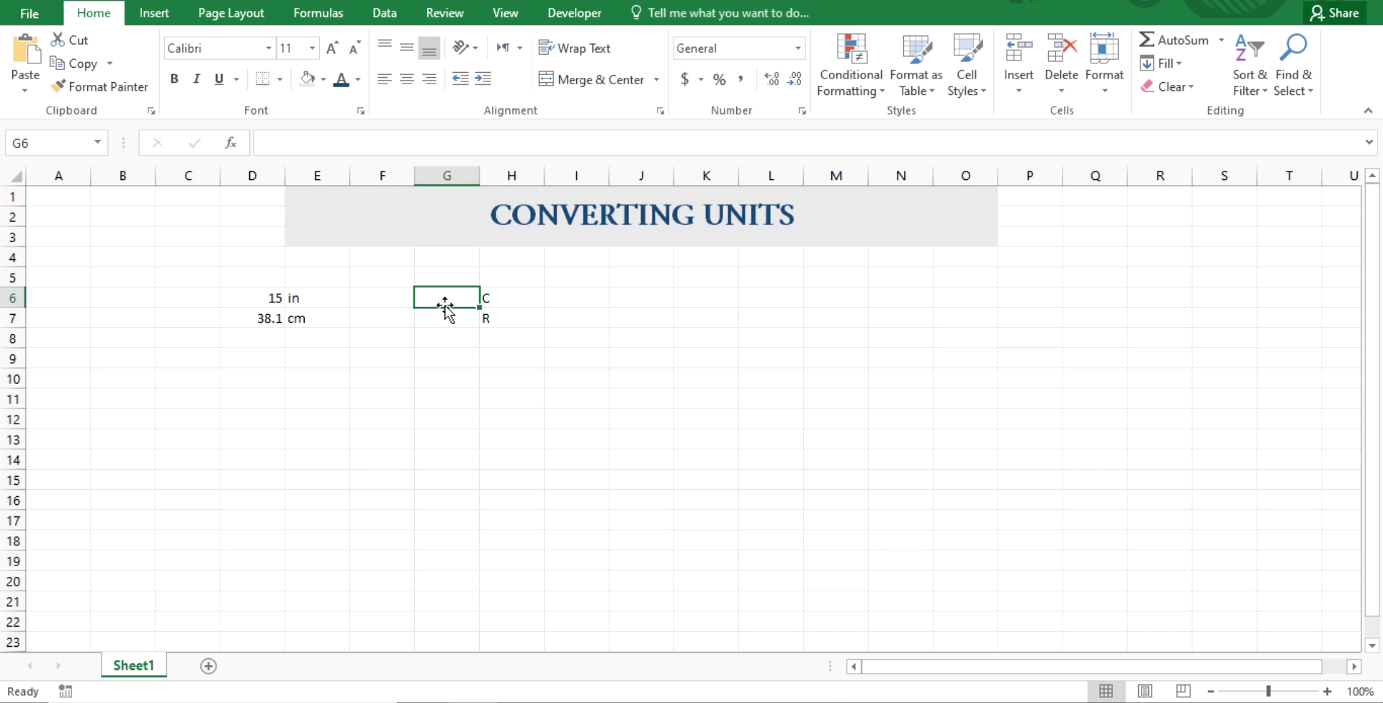
Enter the Fahrenheit unit label "F" in cell J6
{"action": "key", "text": "Right"}
{"action": "key", "text": "Down"}
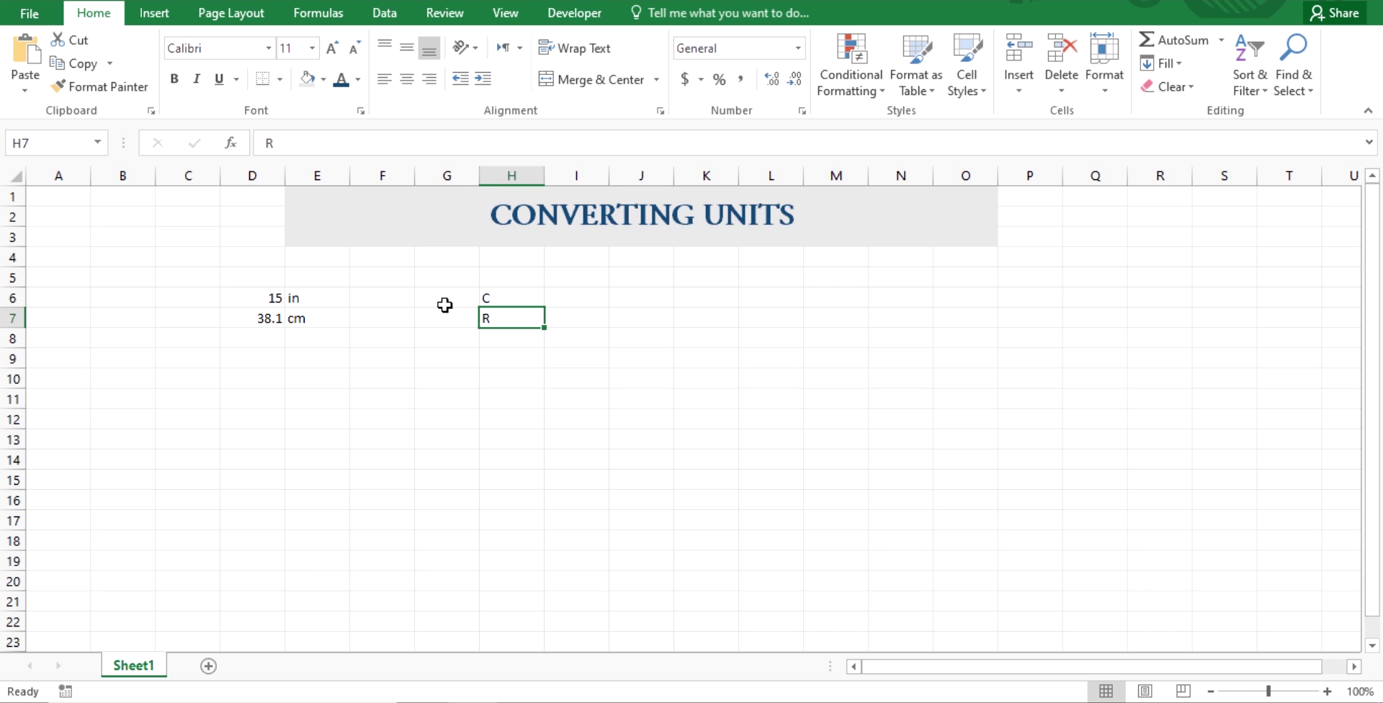
{"action": "key", "text": "Up"}
{"action": "key", "text": "Left"}
{"action": "key", "text": "Right"}
{"action": "key", "text": "Right"}
{"action": "key", "text": "Right"}
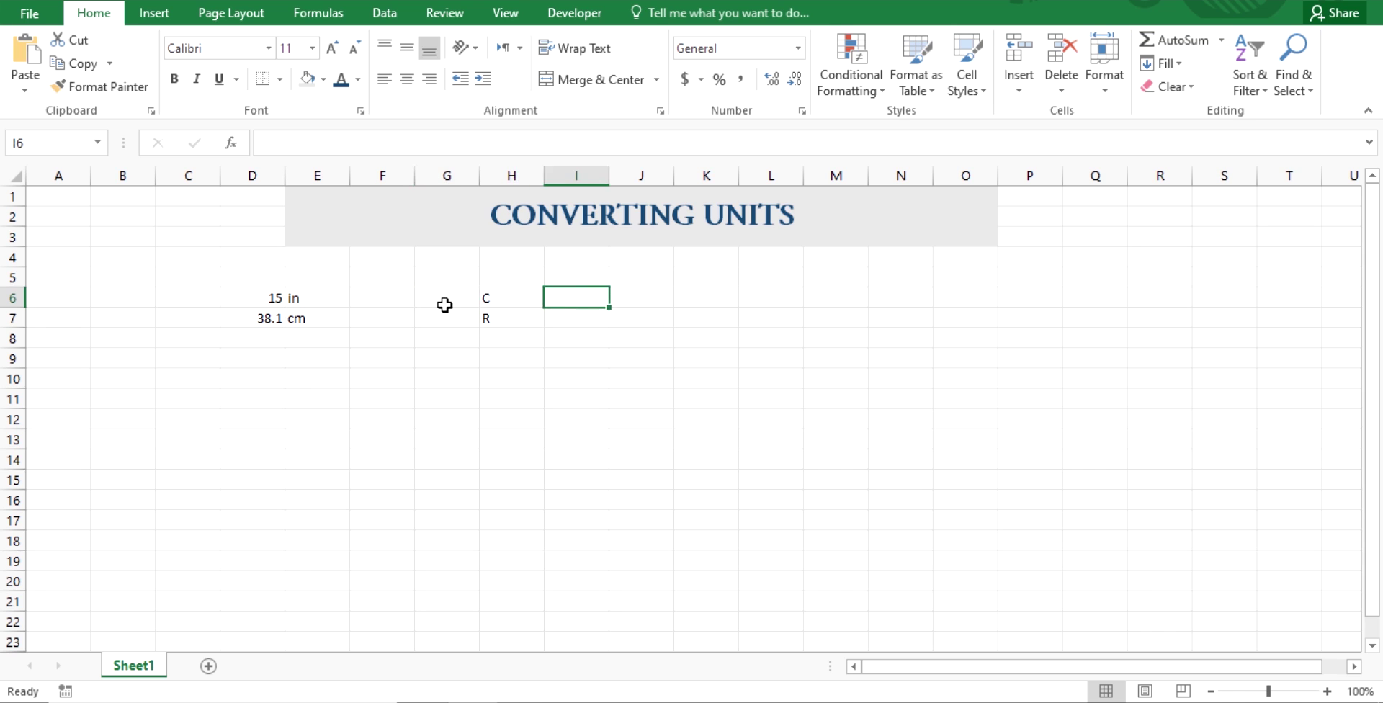
{"action": "type", "text": "F"}
Enter 15 as the Celsius temperature in cell G6
{"action": "left_click", "coordinate": [445, 306]}
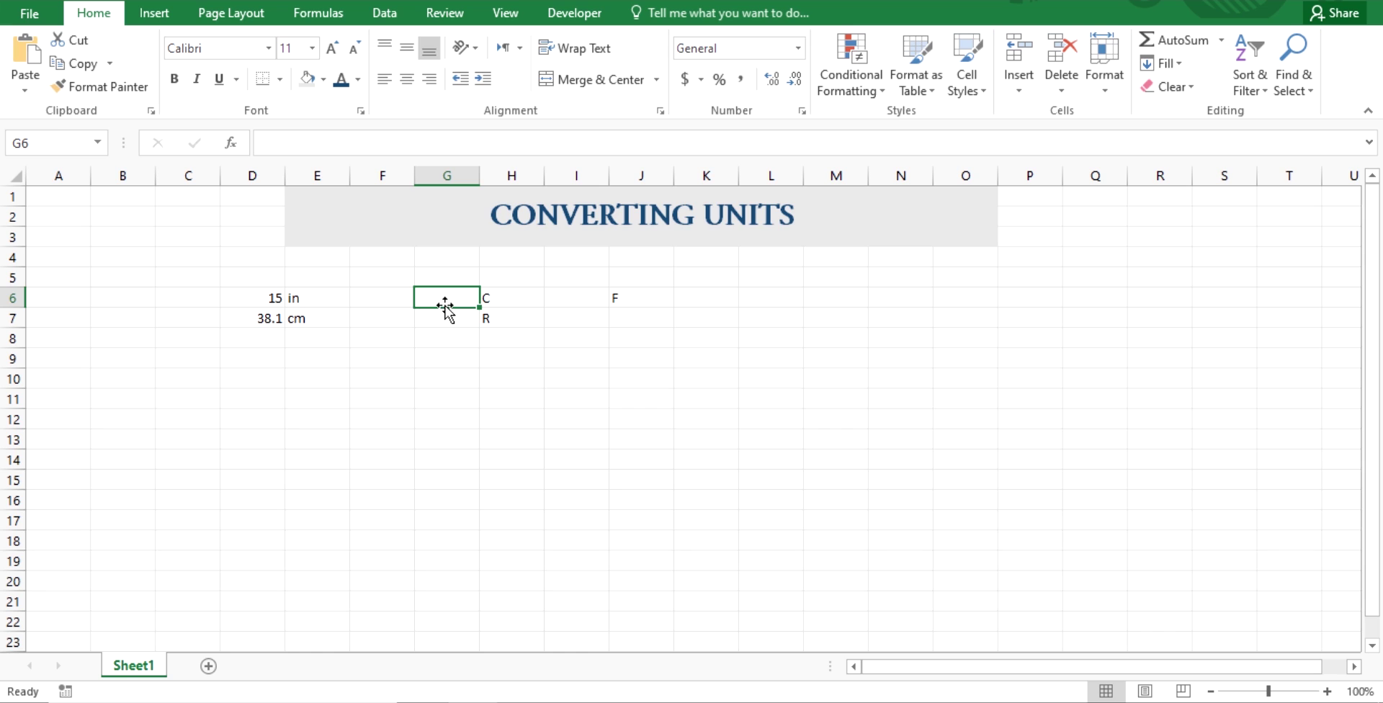
{"action": "type", "text": "="}
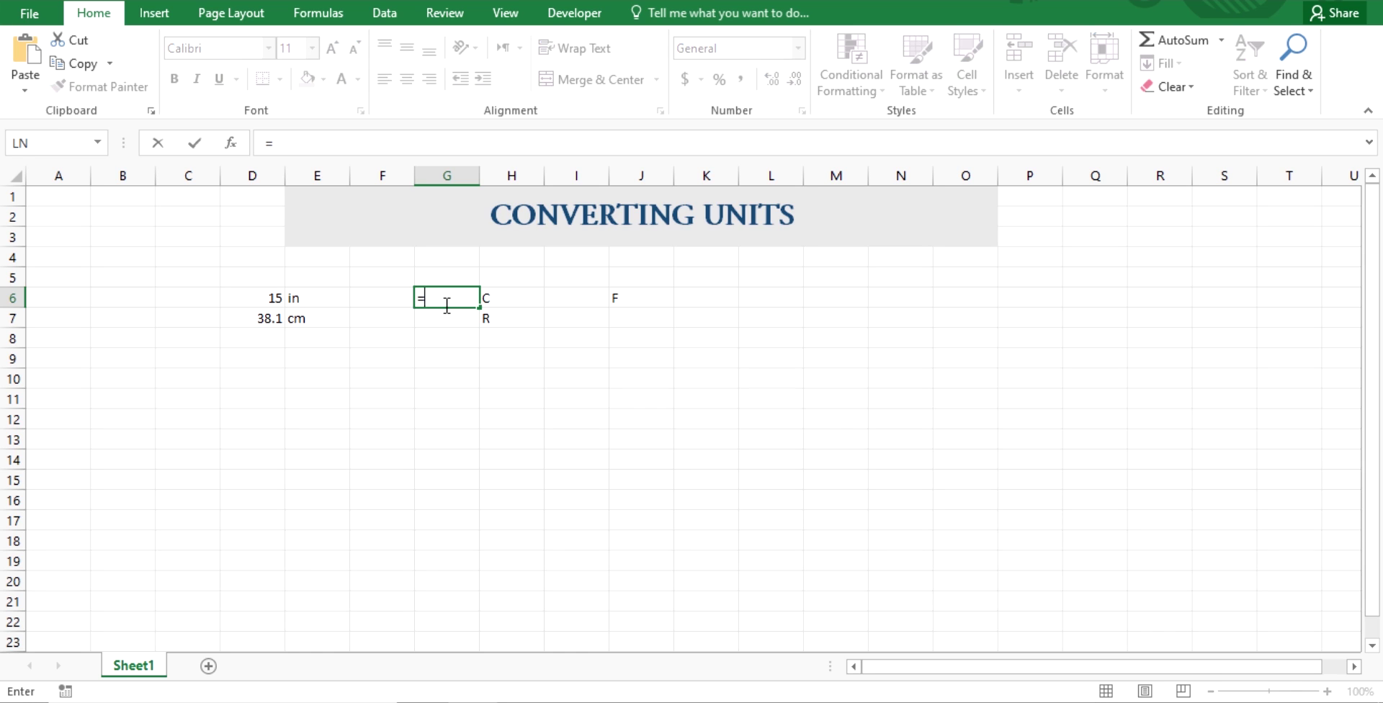
{"action": "key", "text": "BackSpace"}
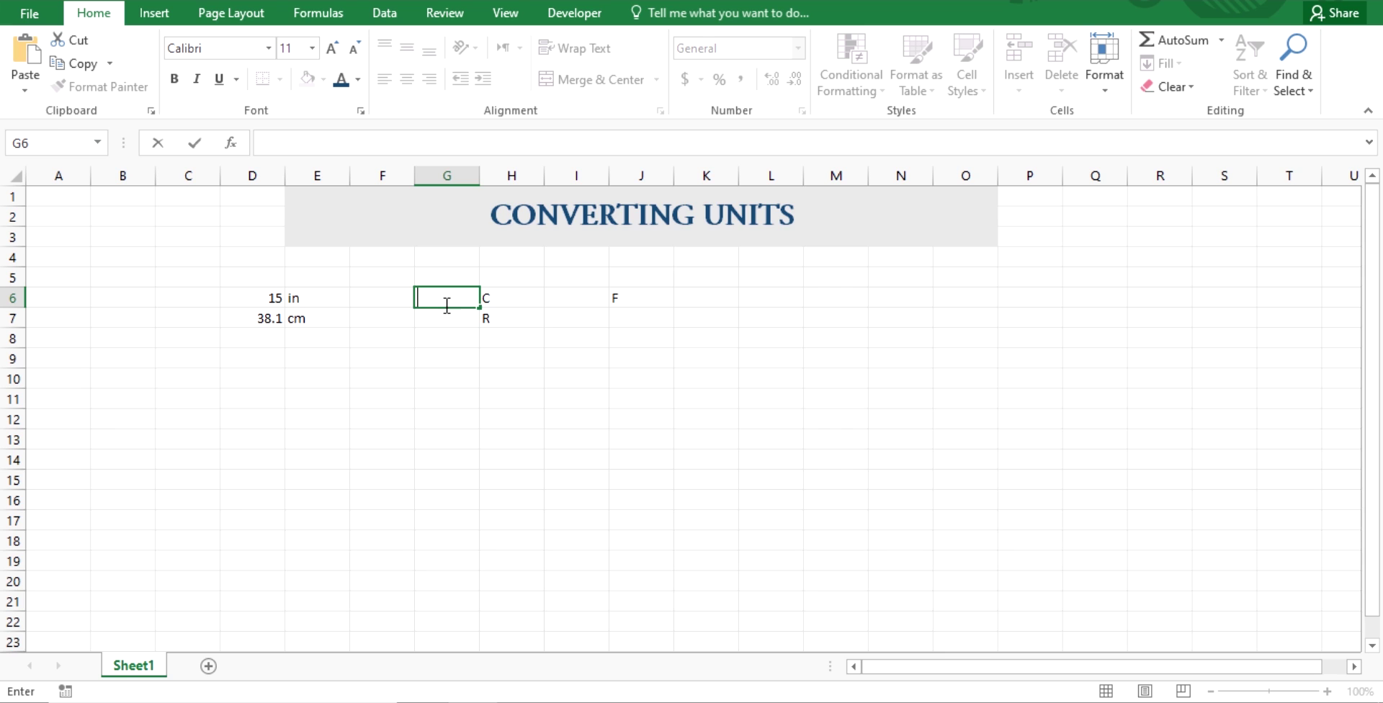
{"action": "type", "text": "15"}
{"action": "key", "text": "Tab"}
Calculate the Fahrenheit temperature in cell I6 with the formula =1.8*G6+32
{"action": "key", "text": "Tab"}
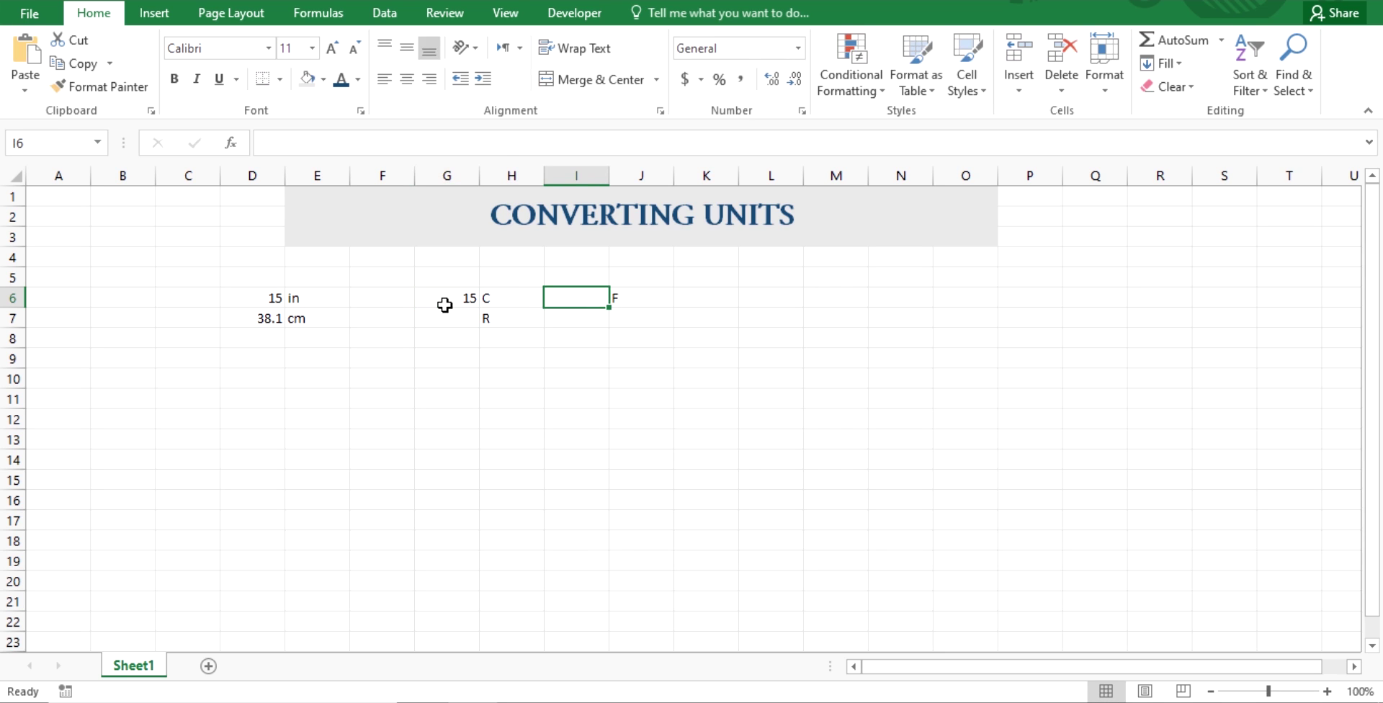
{"action": "type", "text": "="}
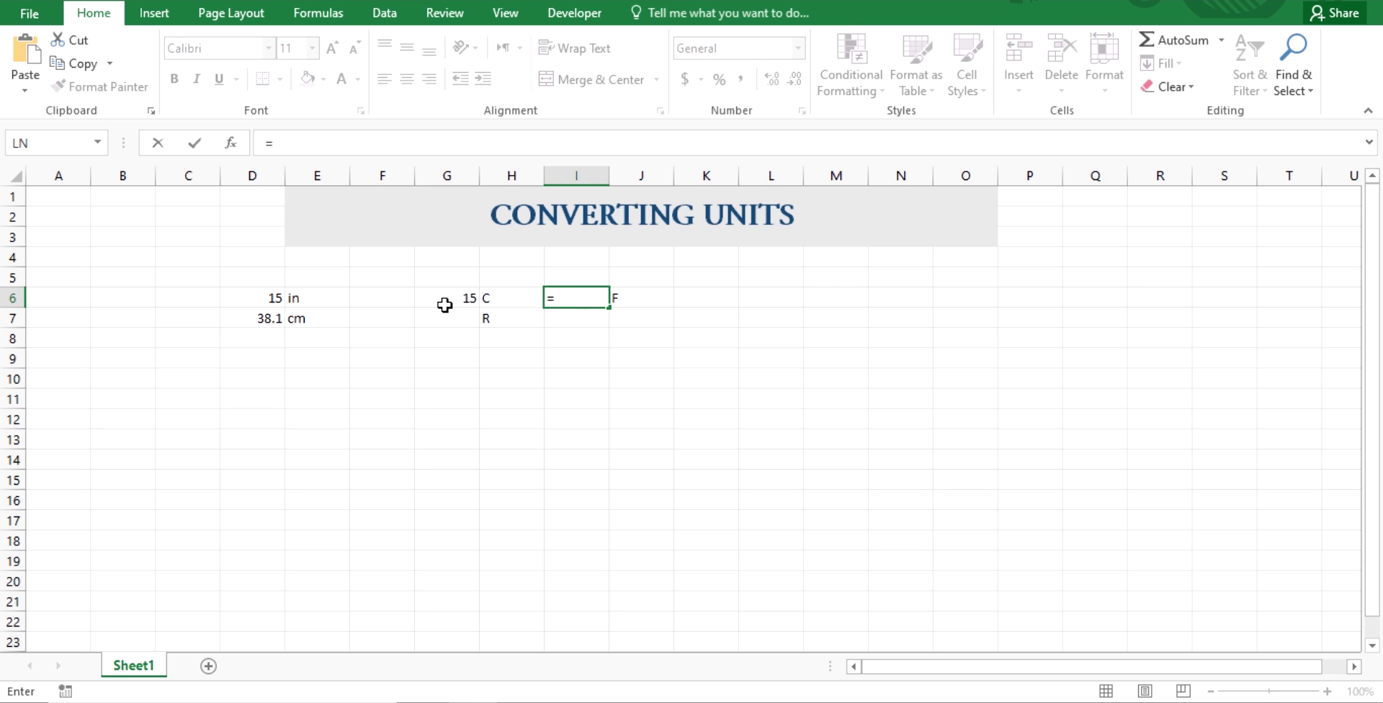
{"action": "type", "text": "1.8*"}
{"action": "key", "text": "Left"}
{"action": "left_click", "coordinate": [444, 305]}
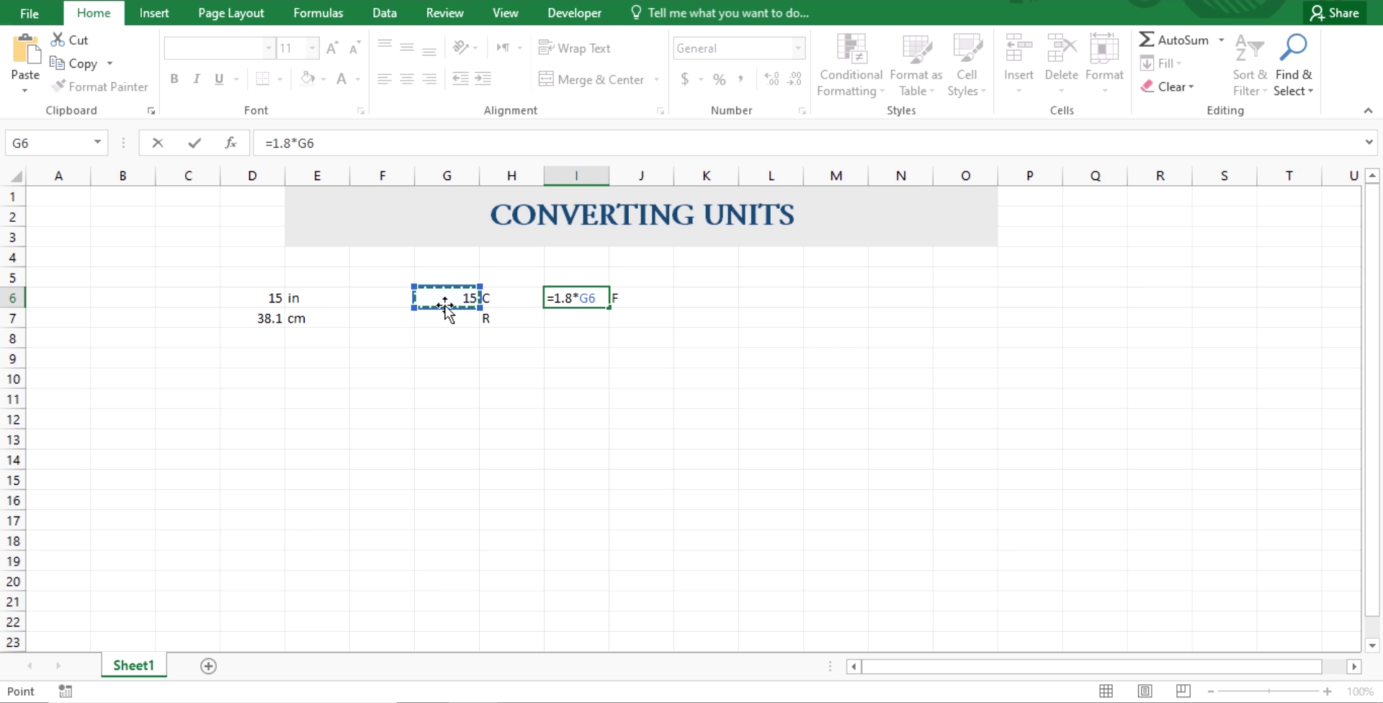
{"action": "type", "text": "+32"}
{"action": "key", "text": "Return"}
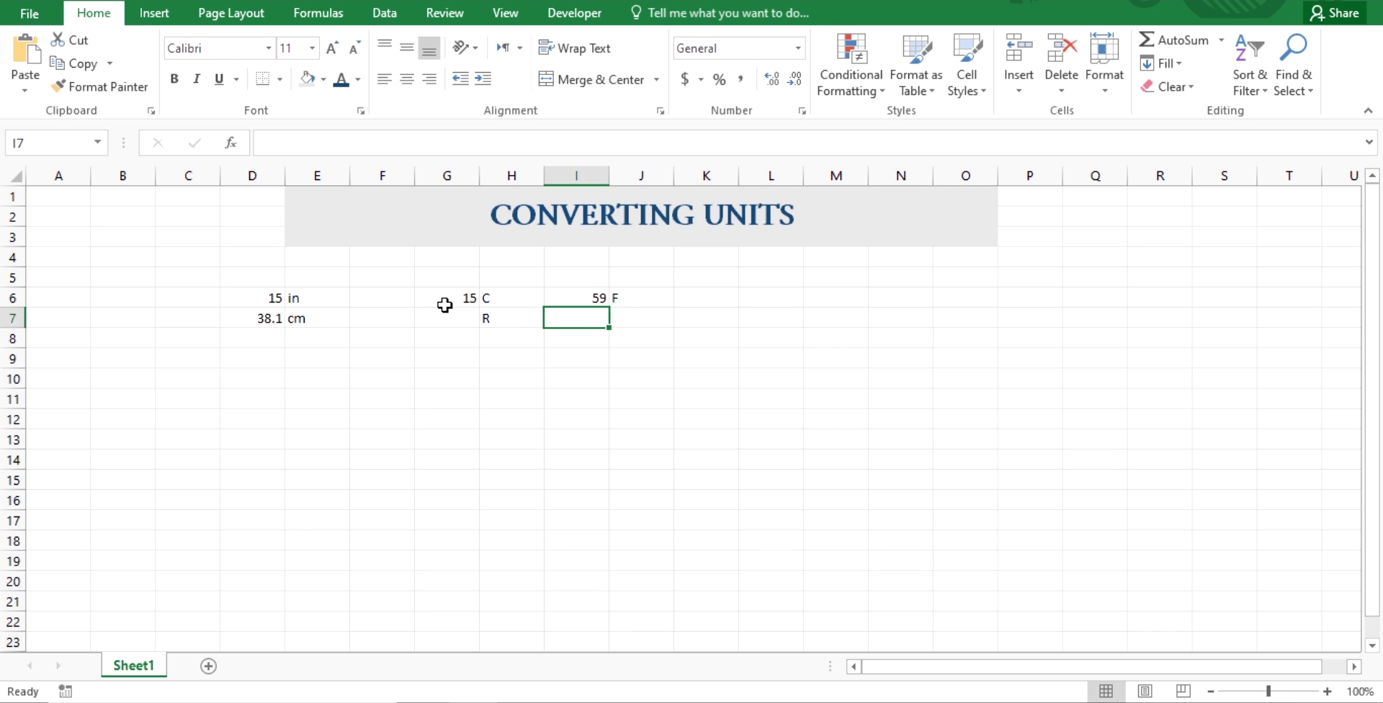
Calculate the Rankine temperature in cell G7 with the formula =I6+460
{"action": "key", "text": "Left"}
{"action": "key", "text": "Left"}
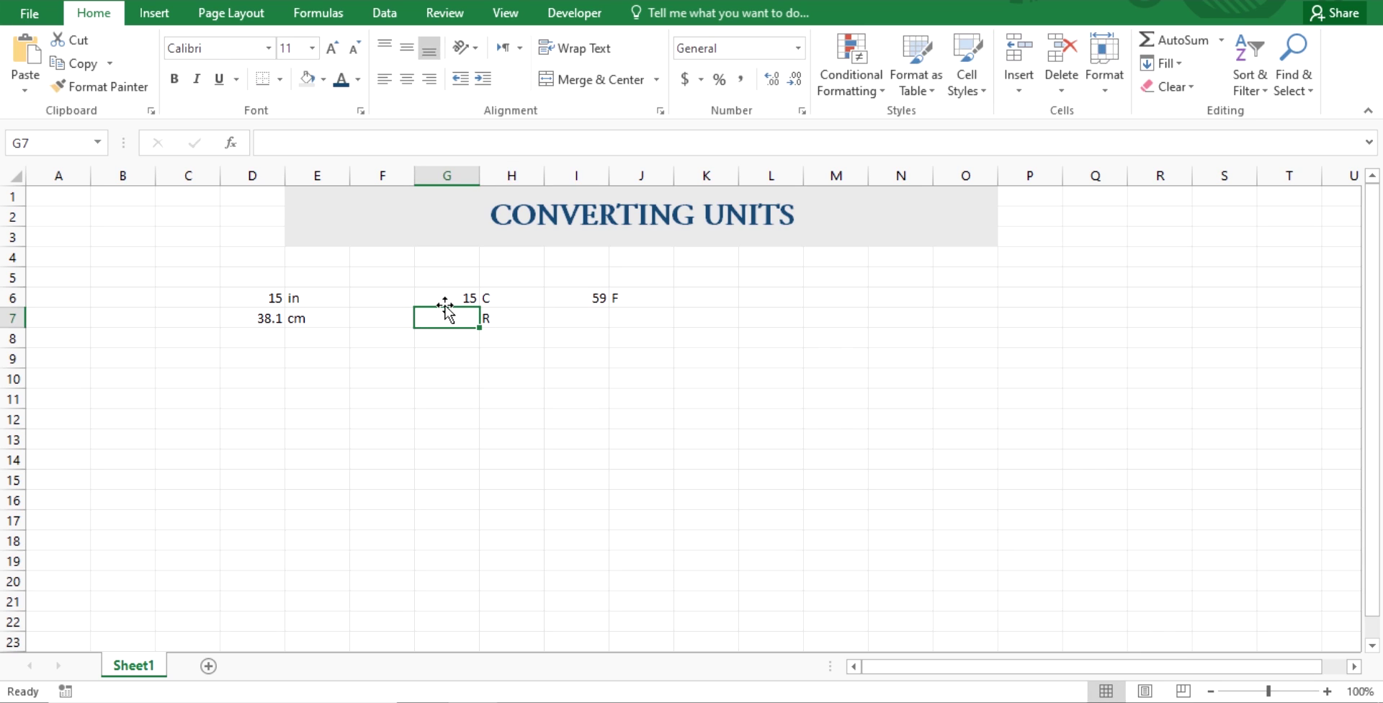
{"action": "type", "text": "="}
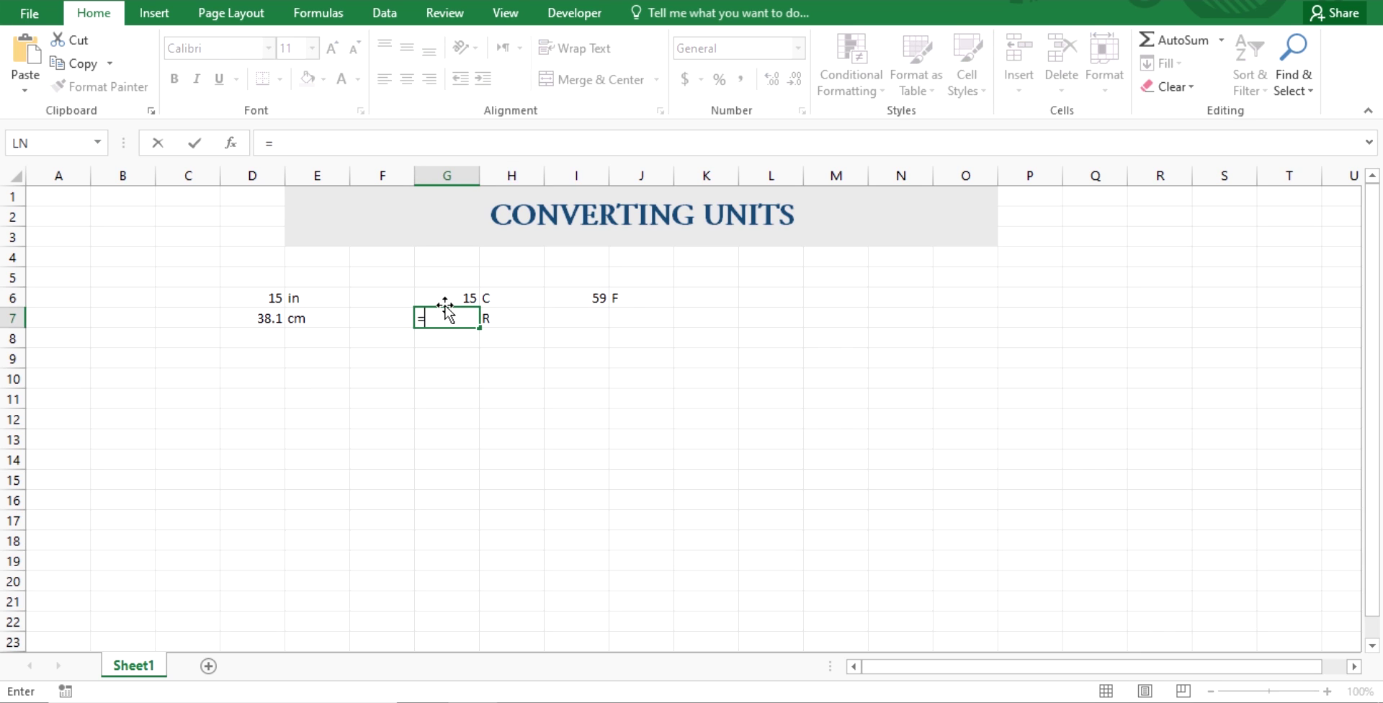
{"action": "key", "text": "Up"}
{"action": "key", "text": "Right"}
{"action": "key", "text": "Right"}
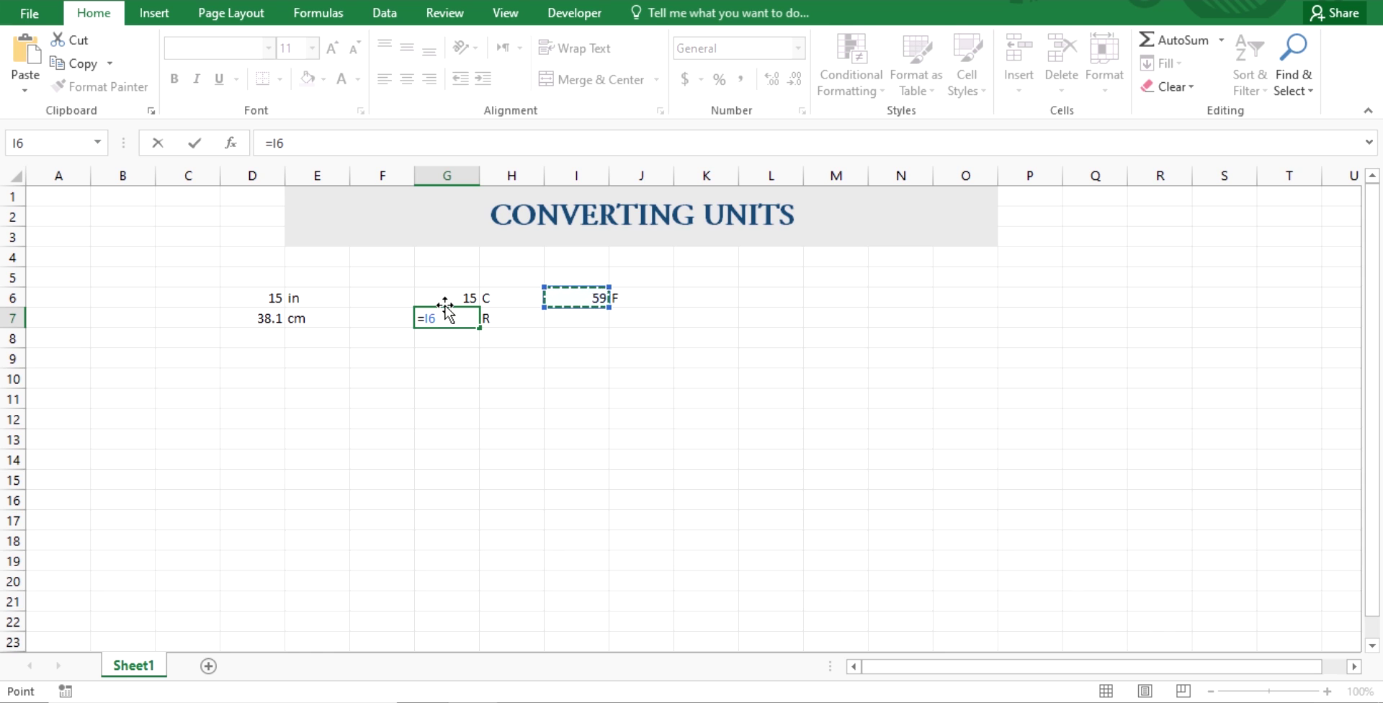
{"action": "type", "text": "+460"}
{"action": "key", "text": "Return"}
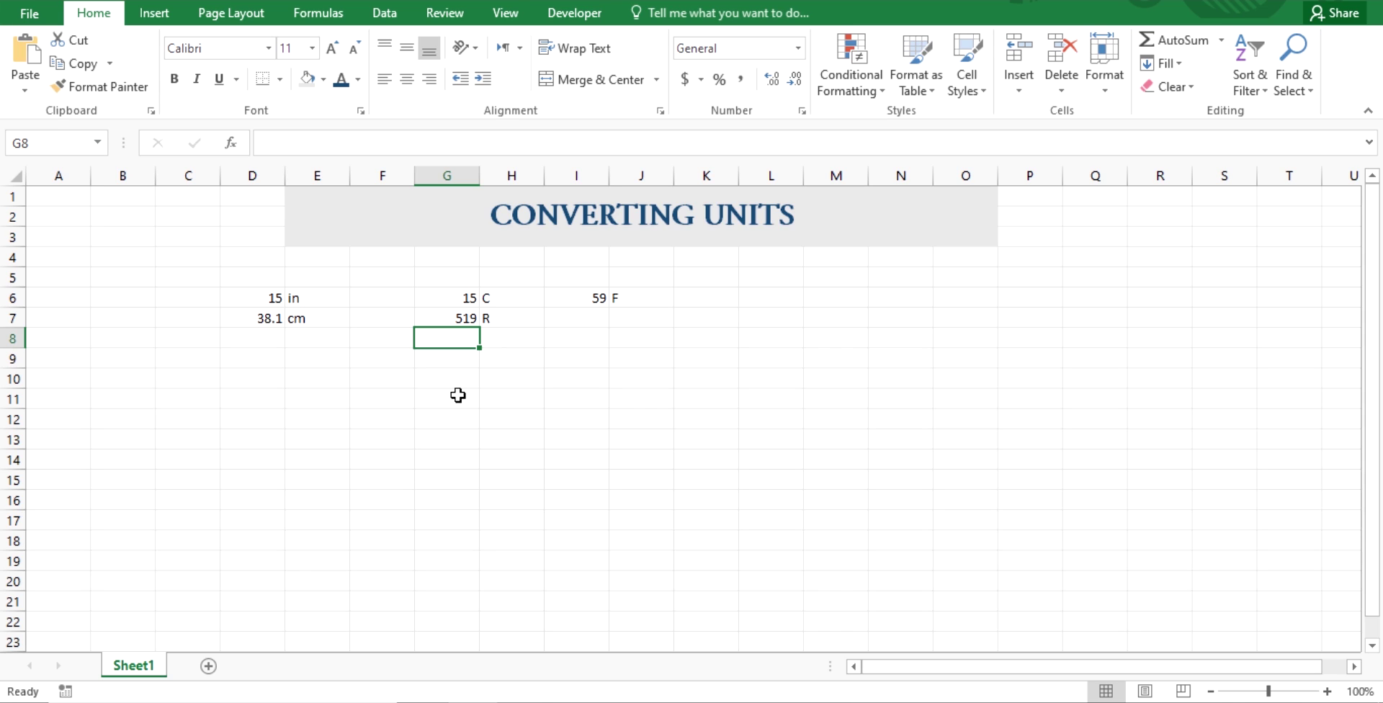
Delete the manual Fahrenheit formula from cell I6
{"action": "left_click", "coordinate": [366, 394]}
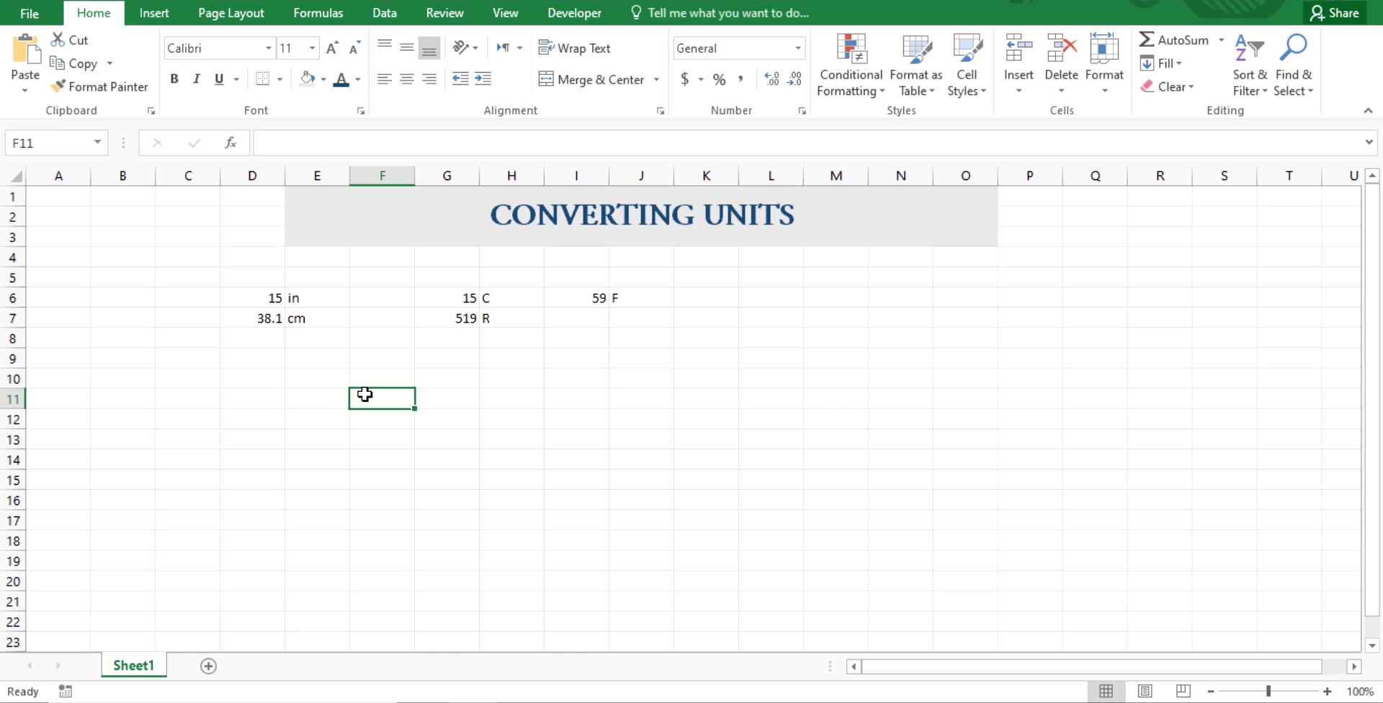
{"action": "key", "text": "Right"}
{"action": "key", "text": "Up"}
{"action": "key", "text": "Up"}
{"action": "key", "text": "Up"}
{"action": "key", "text": "Up"}
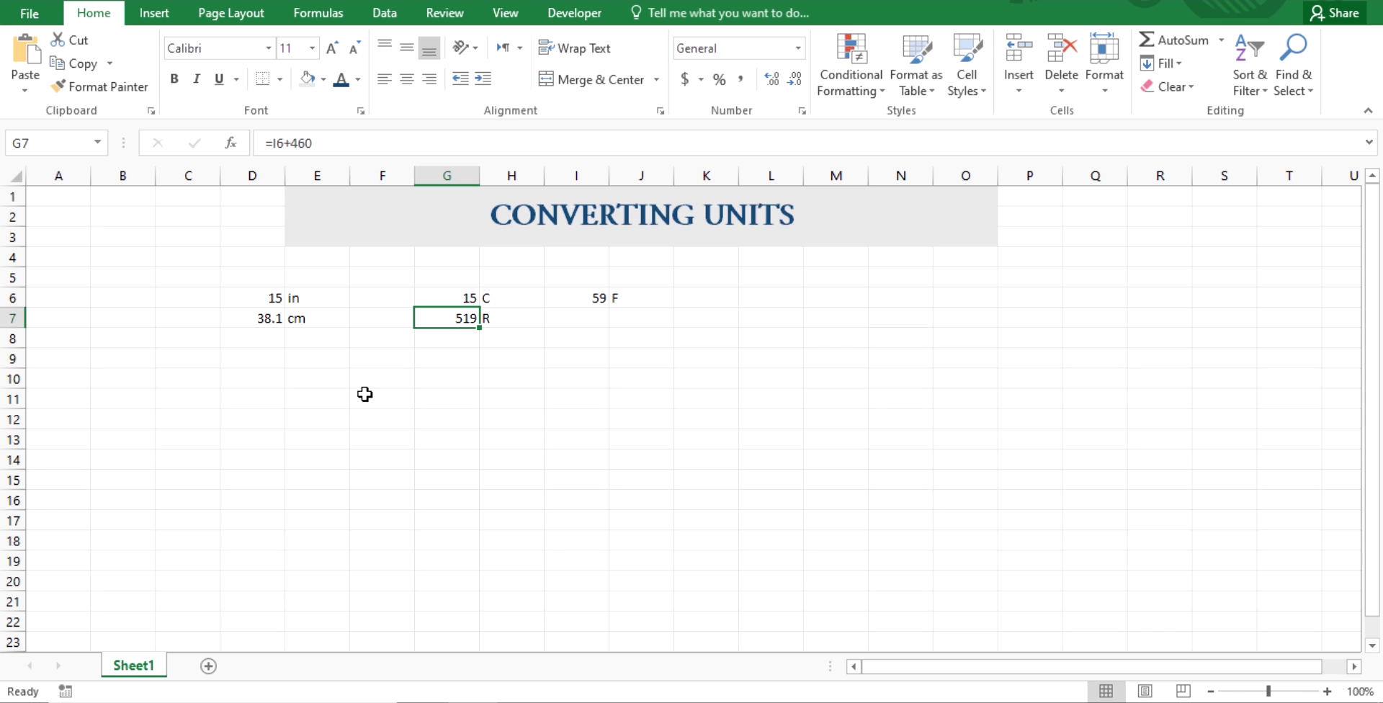
{"action": "key", "text": "Up"}
{"action": "key", "text": "Right"}
{"action": "key", "text": "Right"}
{"action": "key", "text": "Delete"}
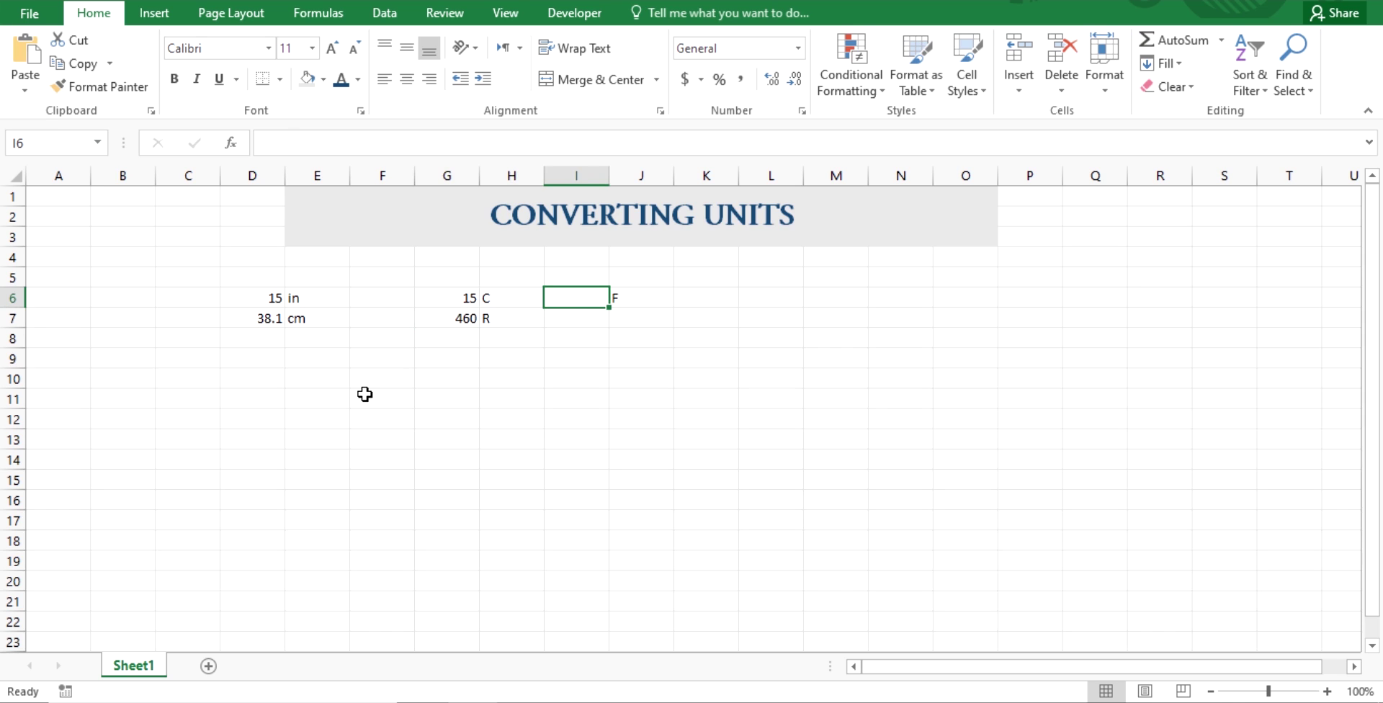
Start a CONVERT formula in cell I6 with G6 as the number to convert
{"action": "type", "text": "="}
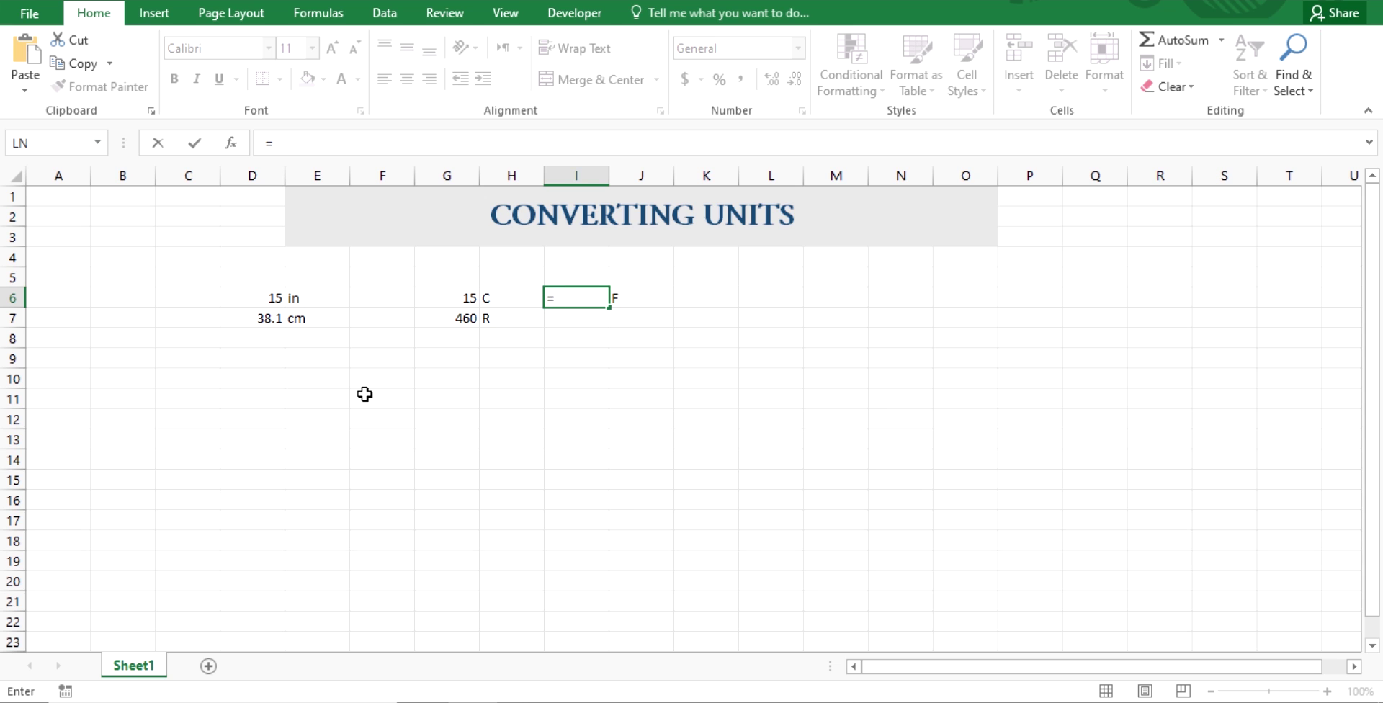
{"action": "type", "text": "conver"}
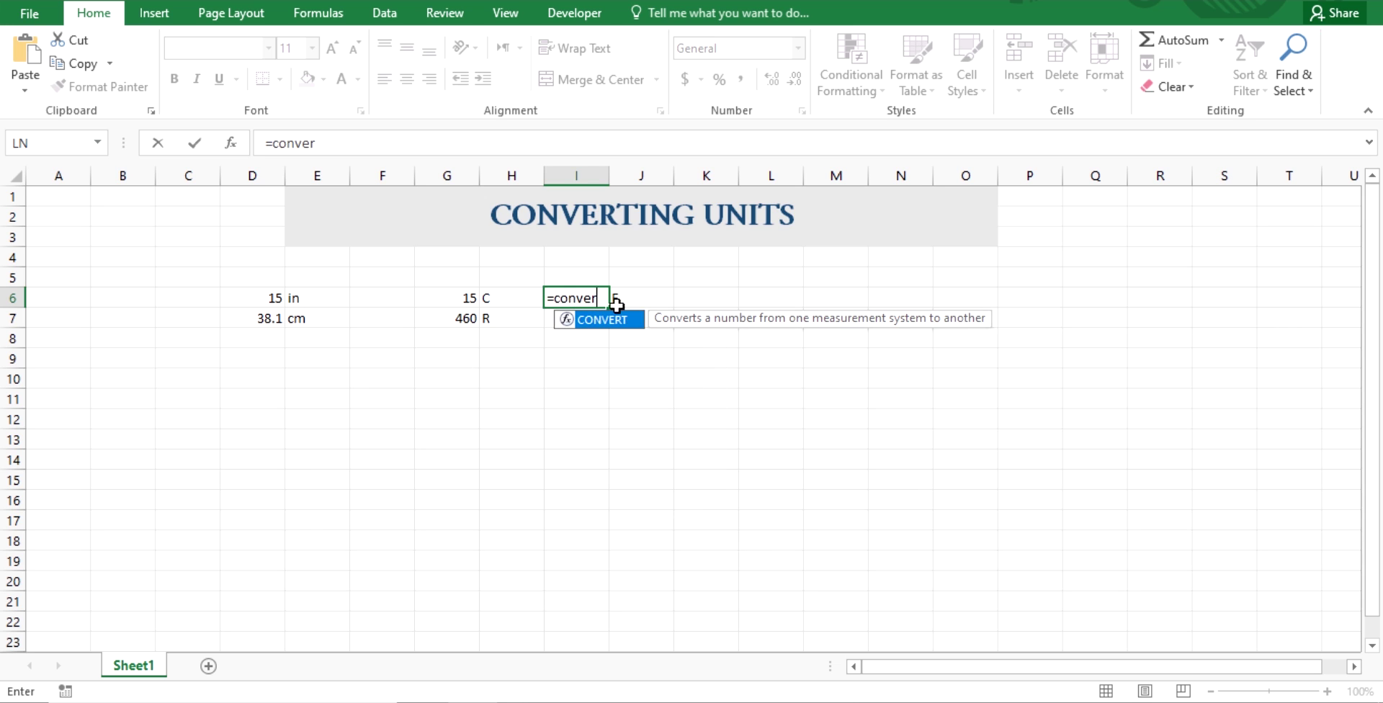
{"action": "double_click", "coordinate": [614, 321]}
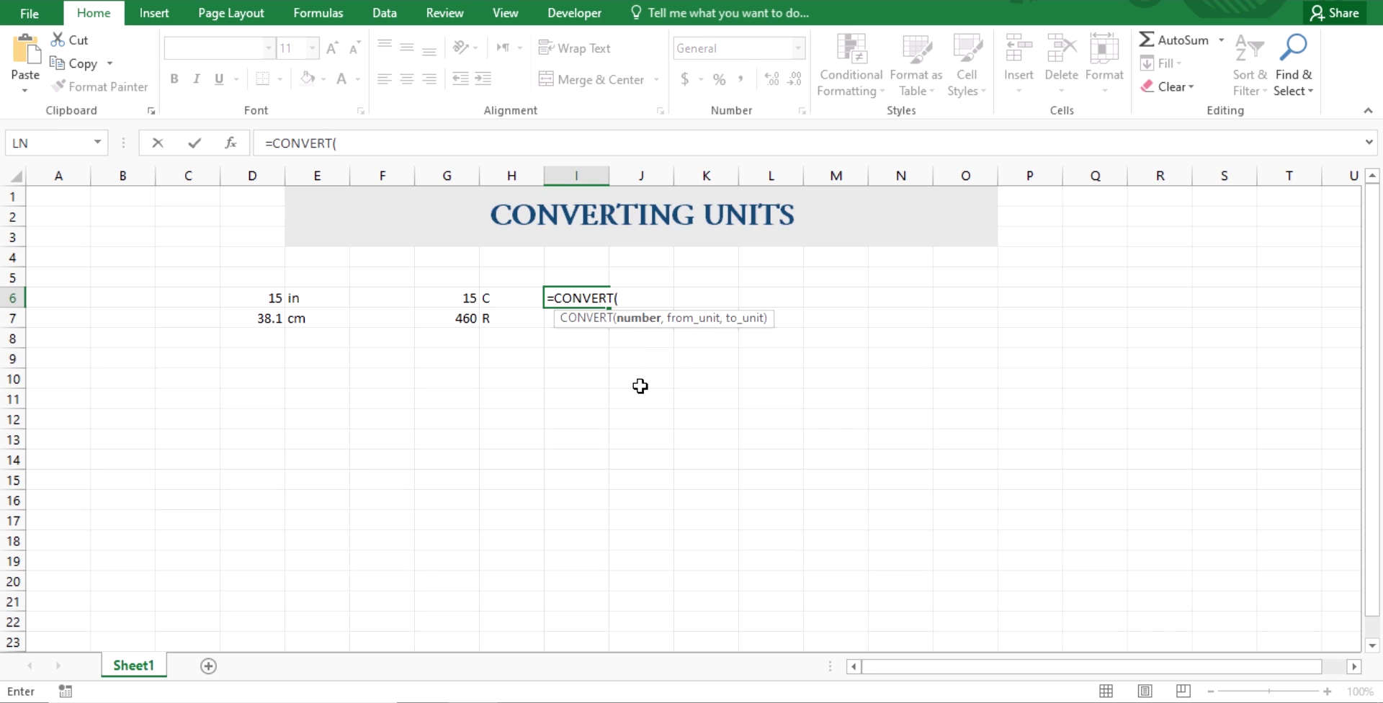
{"action": "key", "text": "Left"}
{"action": "key", "text": "Left"}
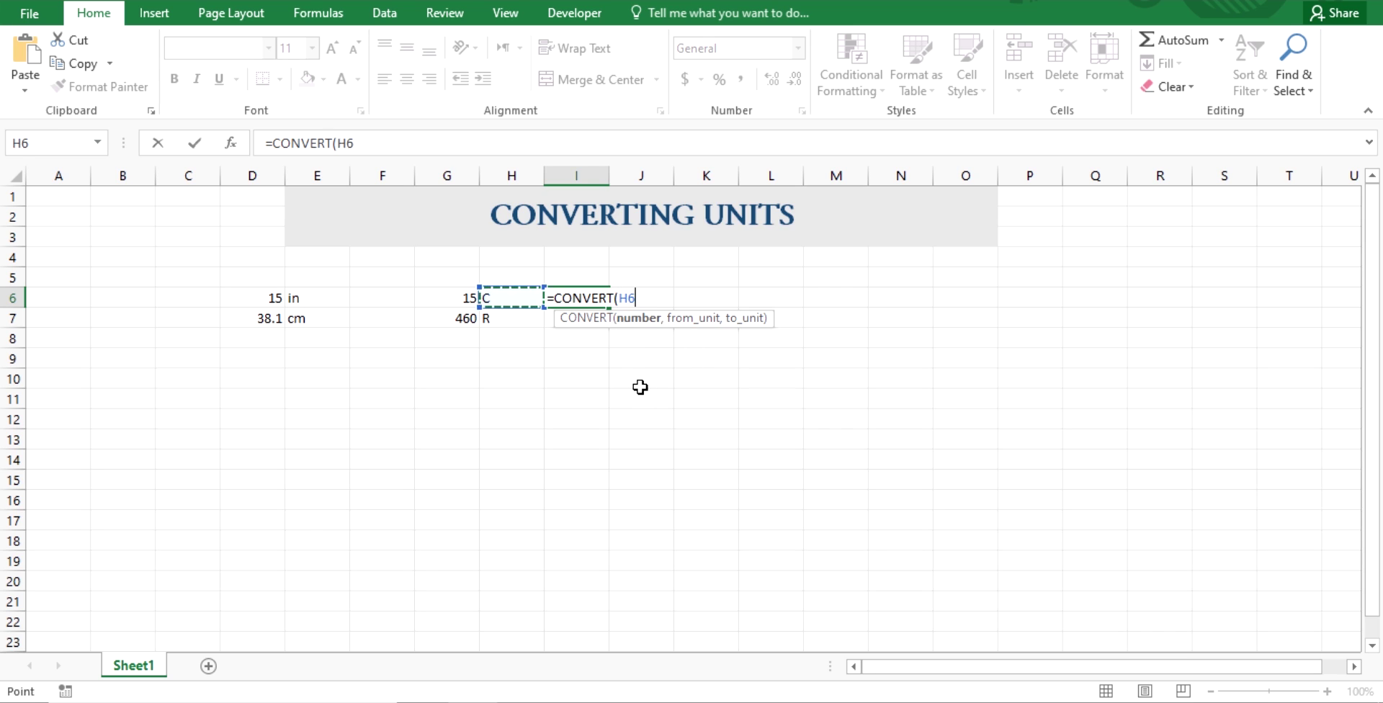
{"action": "type", "text": ","}
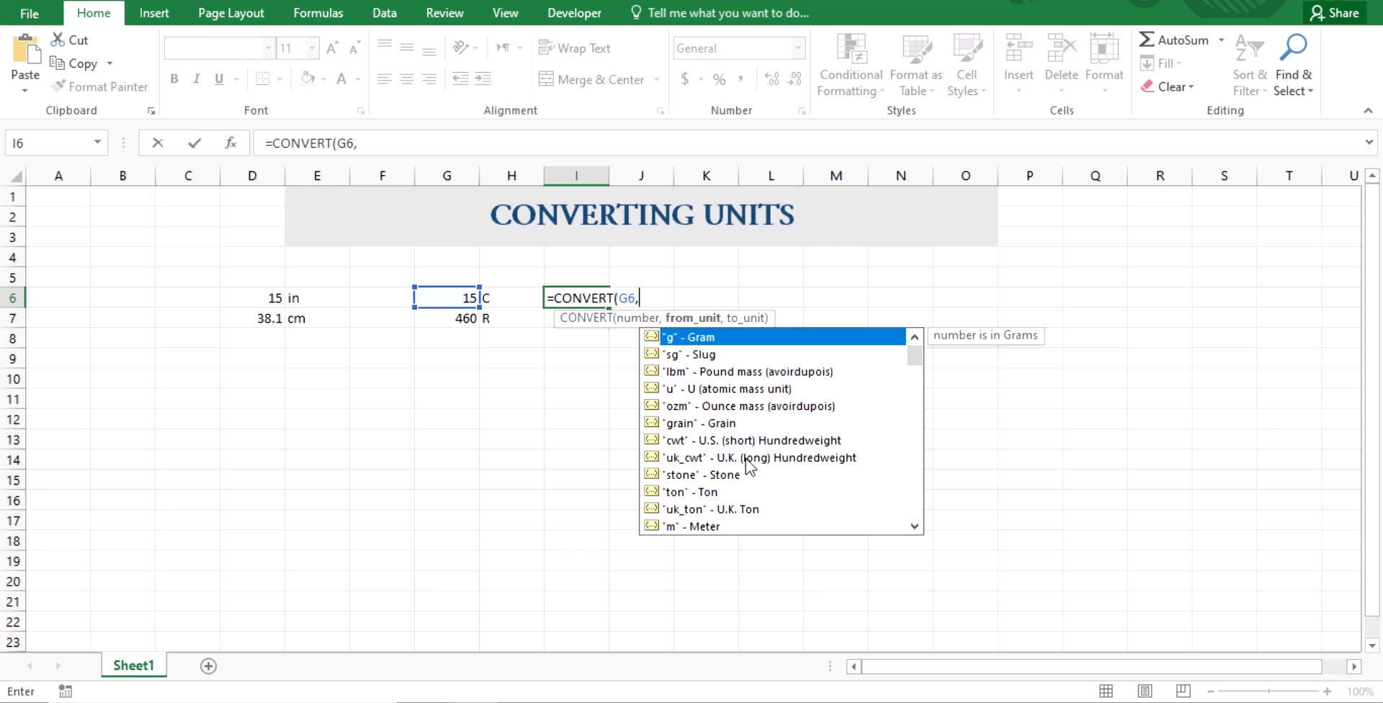
Set the from-unit of the CONVERT formula in I6 to "C" (Degree Celsius)
{"action": "scroll", "coordinate": [746, 458], "scroll_direction": "down", "scroll_amount": 6}
{"action": "scroll", "coordinate": [745, 457], "scroll_direction": "up", "scroll_amount": 6}
{"action": "left_click_drag", "start_coordinate": [915, 357], "coordinate": [903, 439]}
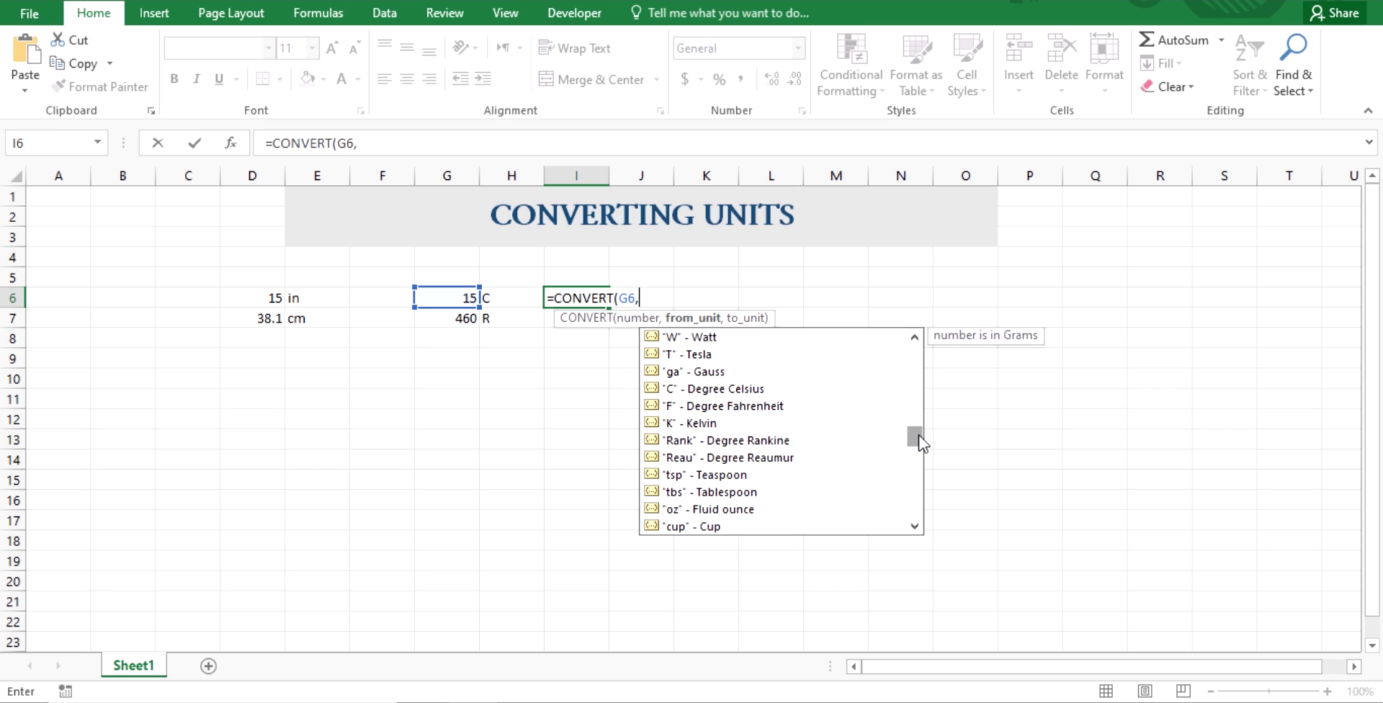
{"action": "left_click", "coordinate": [675, 389]}
{"action": "double_click", "coordinate": [675, 389]}
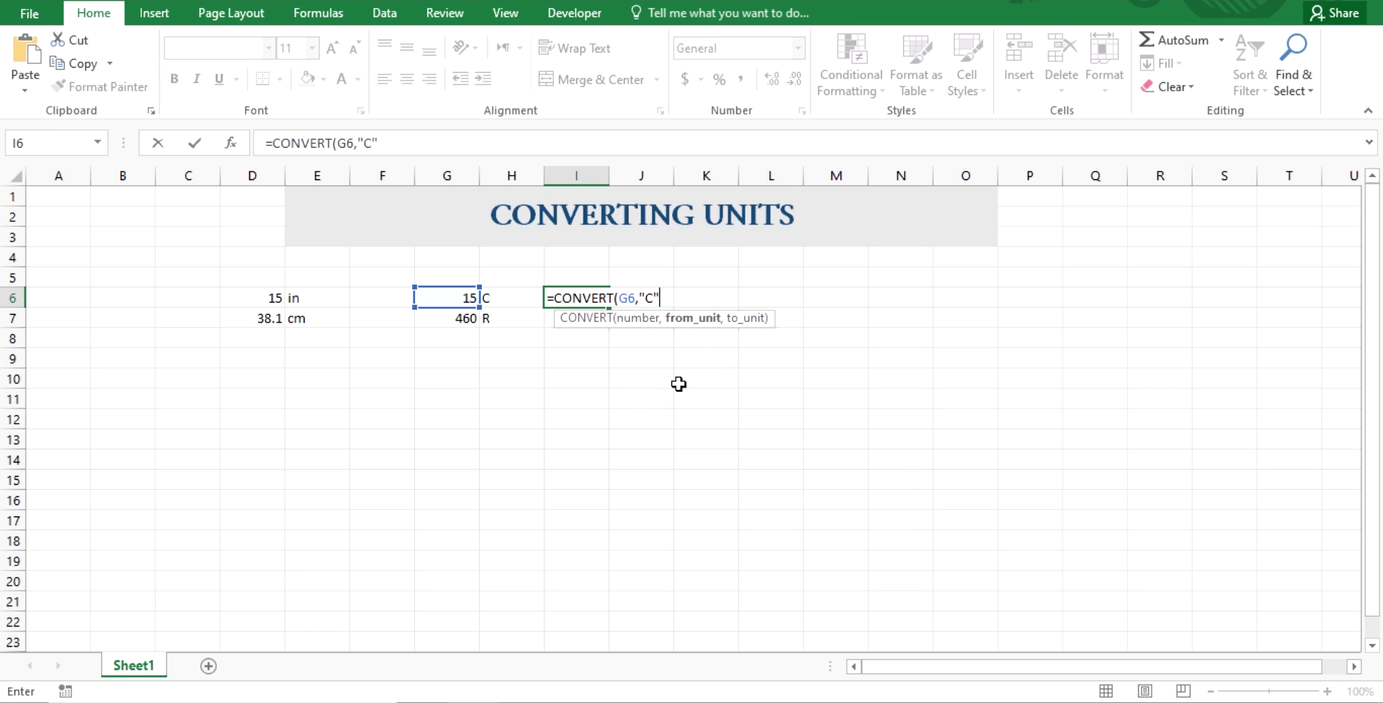
Set the to-unit to "F" (Degree Fahrenheit) and complete the formula =CONVERT(G6,"C","F") in I6
{"action": "type", "text": ","}
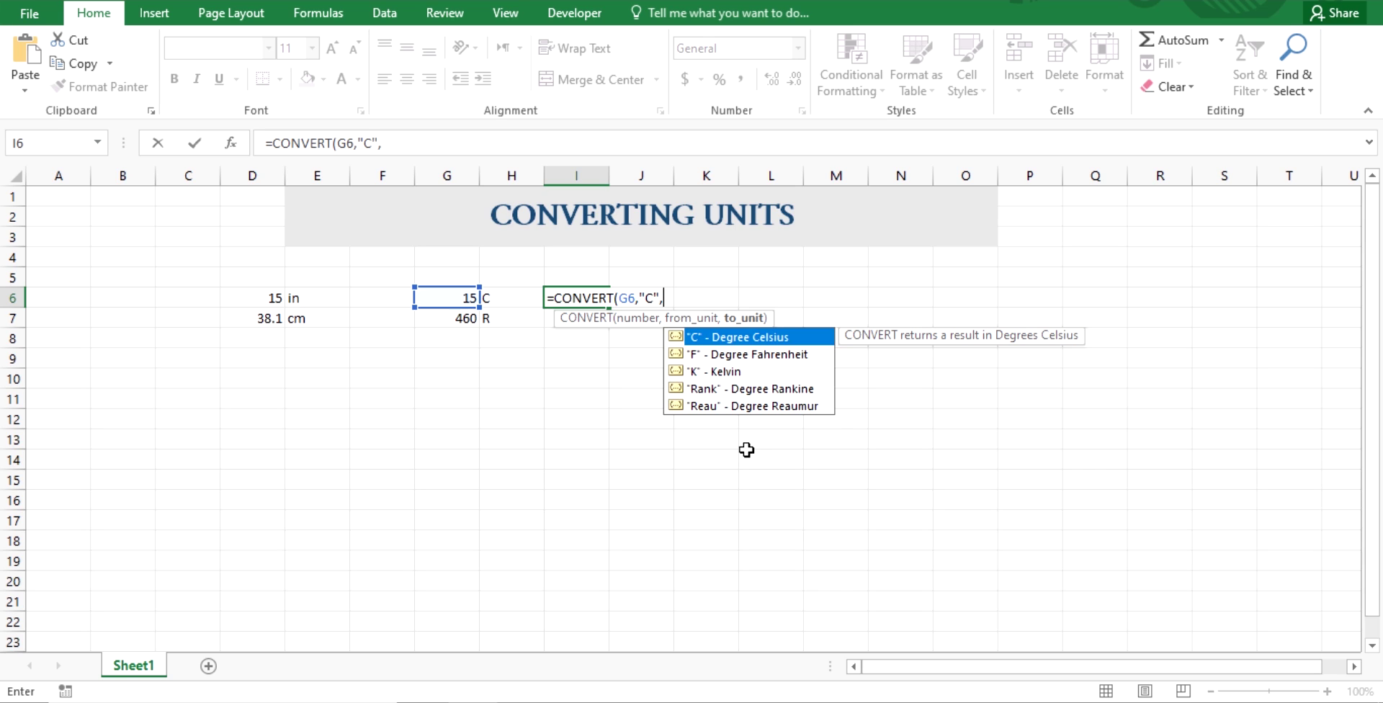
{"action": "double_click", "coordinate": [743, 359]}
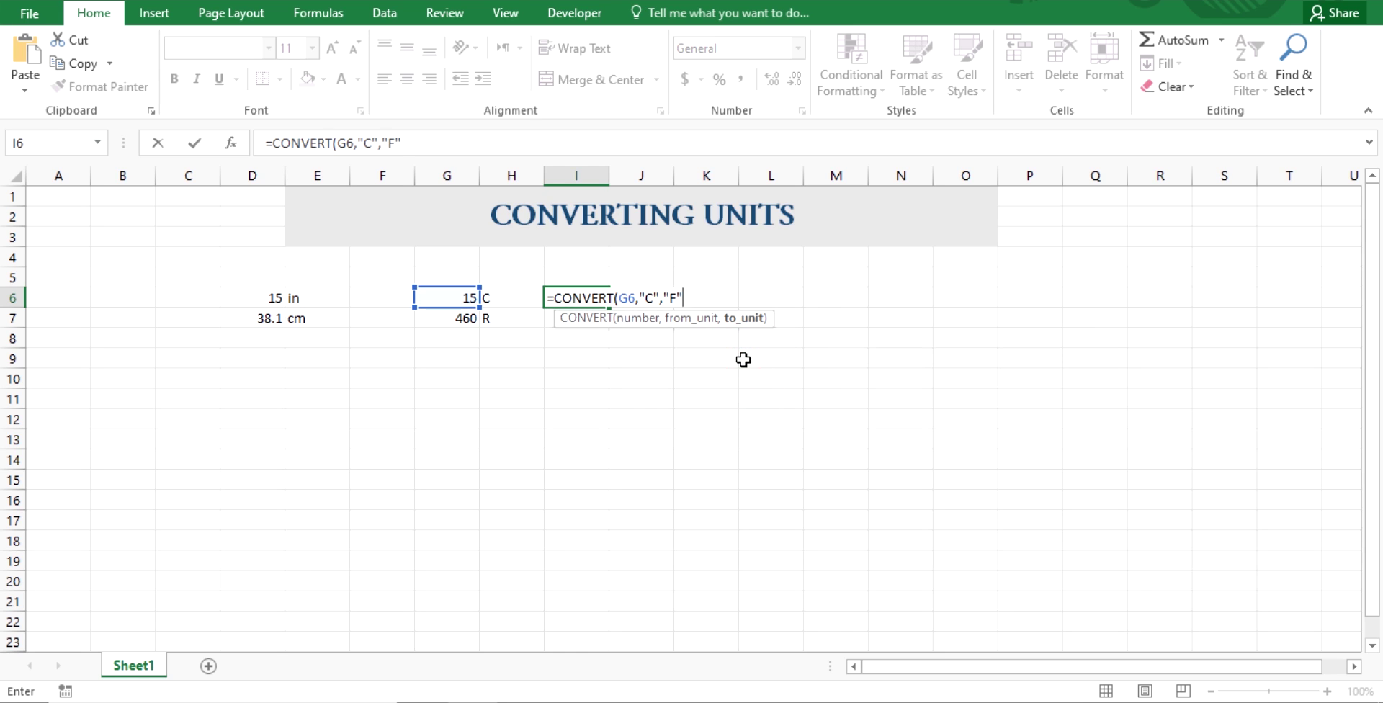
{"action": "type", "text": ")"}
{"action": "key", "text": "Return"}
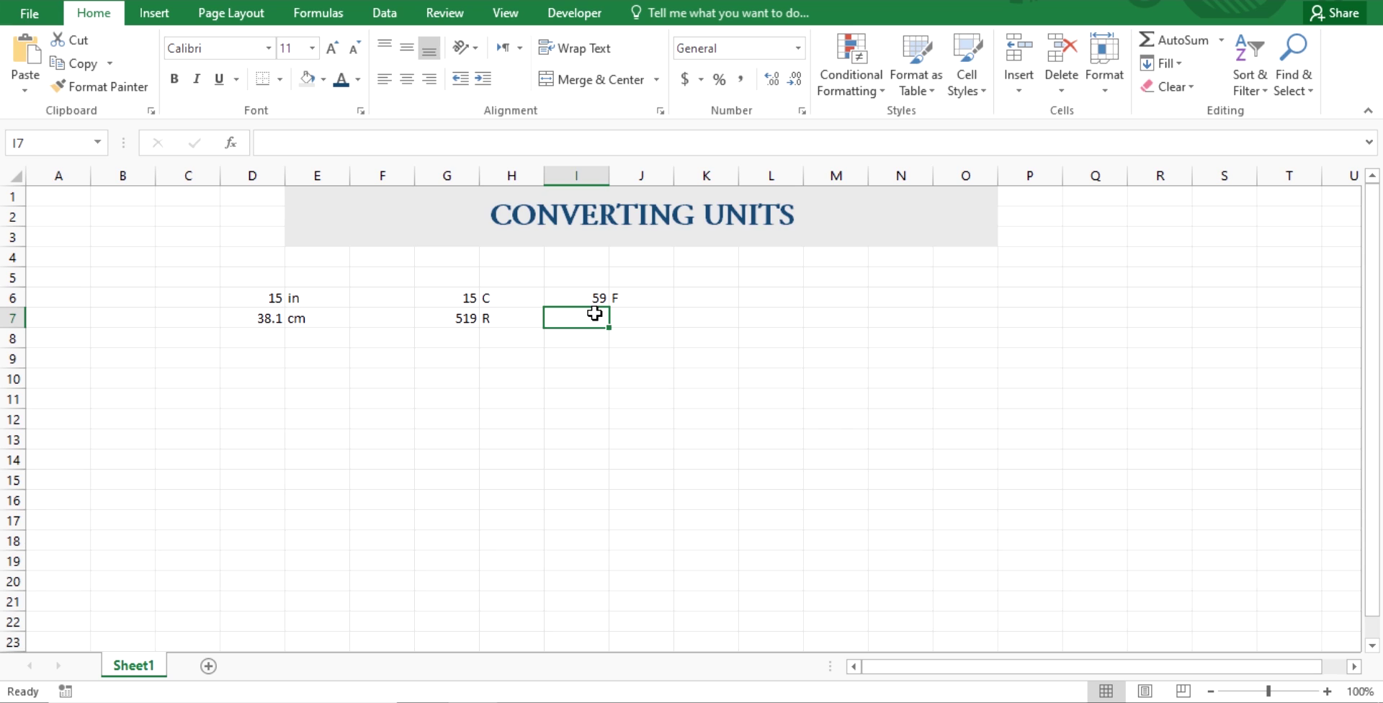
Enter 50 in cell H10 and its unit label kg in cell I10
{"action": "left_click", "coordinate": [493, 379]}
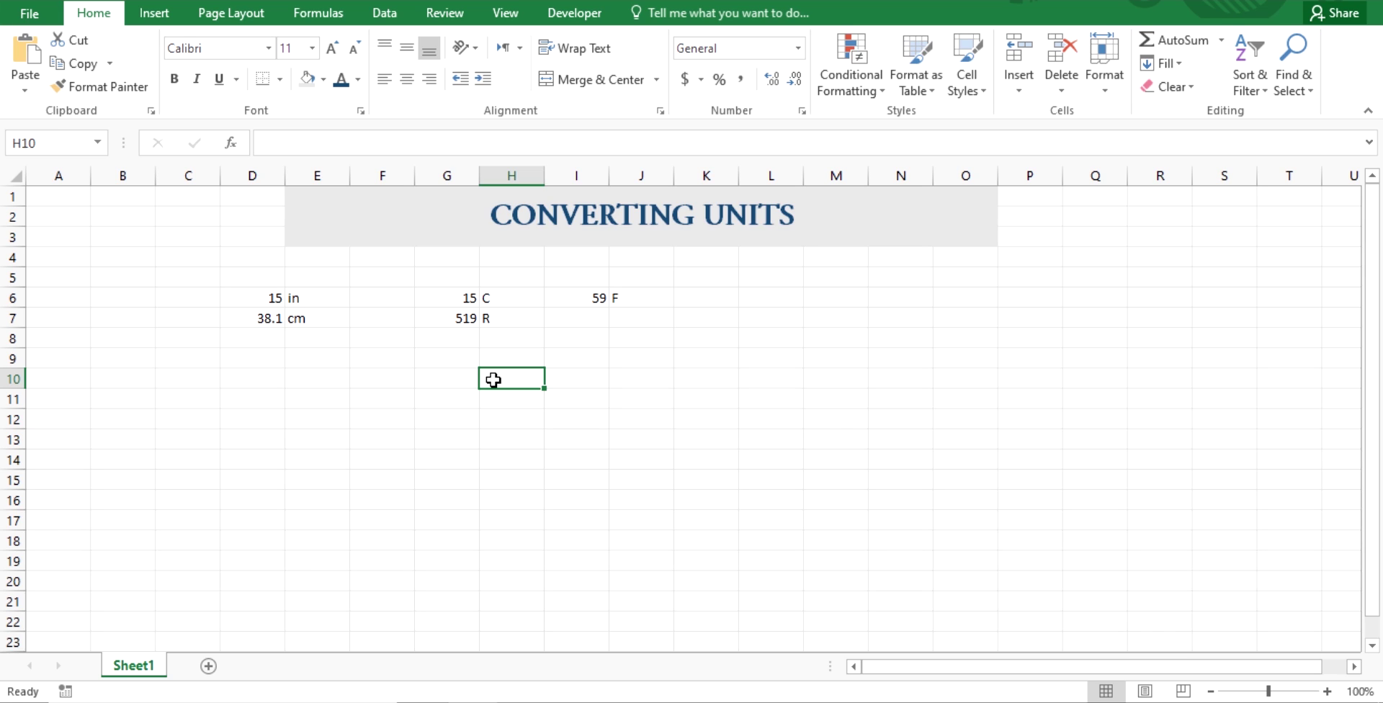
{"action": "type", "text": "50"}
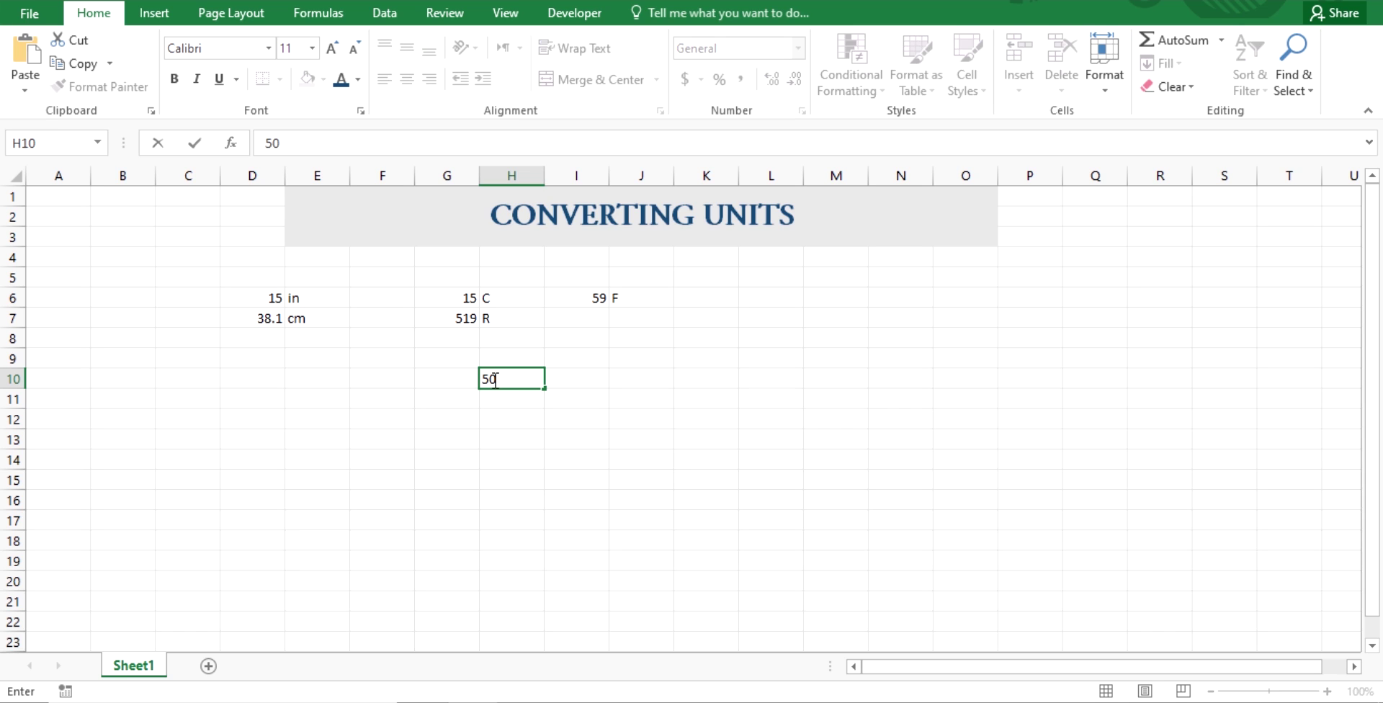
{"action": "key", "text": "Tab"}
{"action": "type", "text": "kg"}
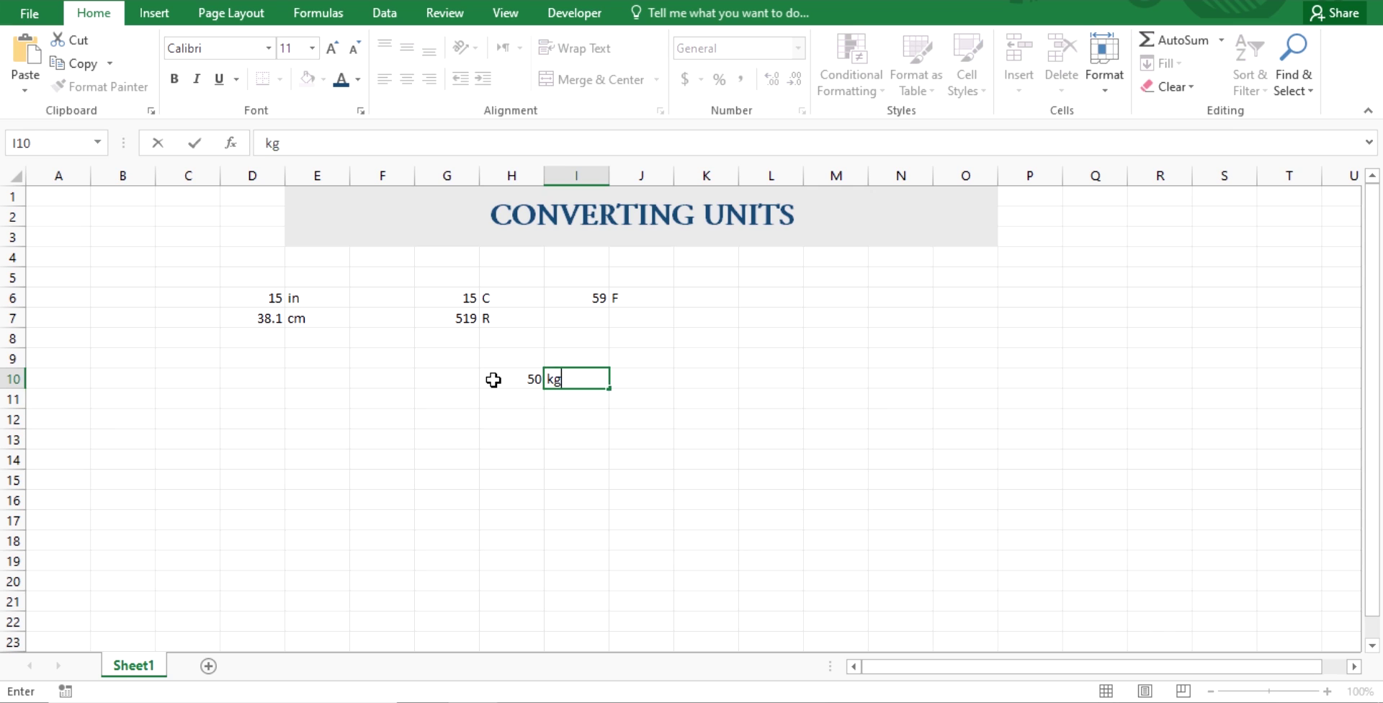
{"action": "key", "text": "Return"}
Enter the unit label tonn in cell I11, below the kg label
{"action": "key", "text": "Left"}
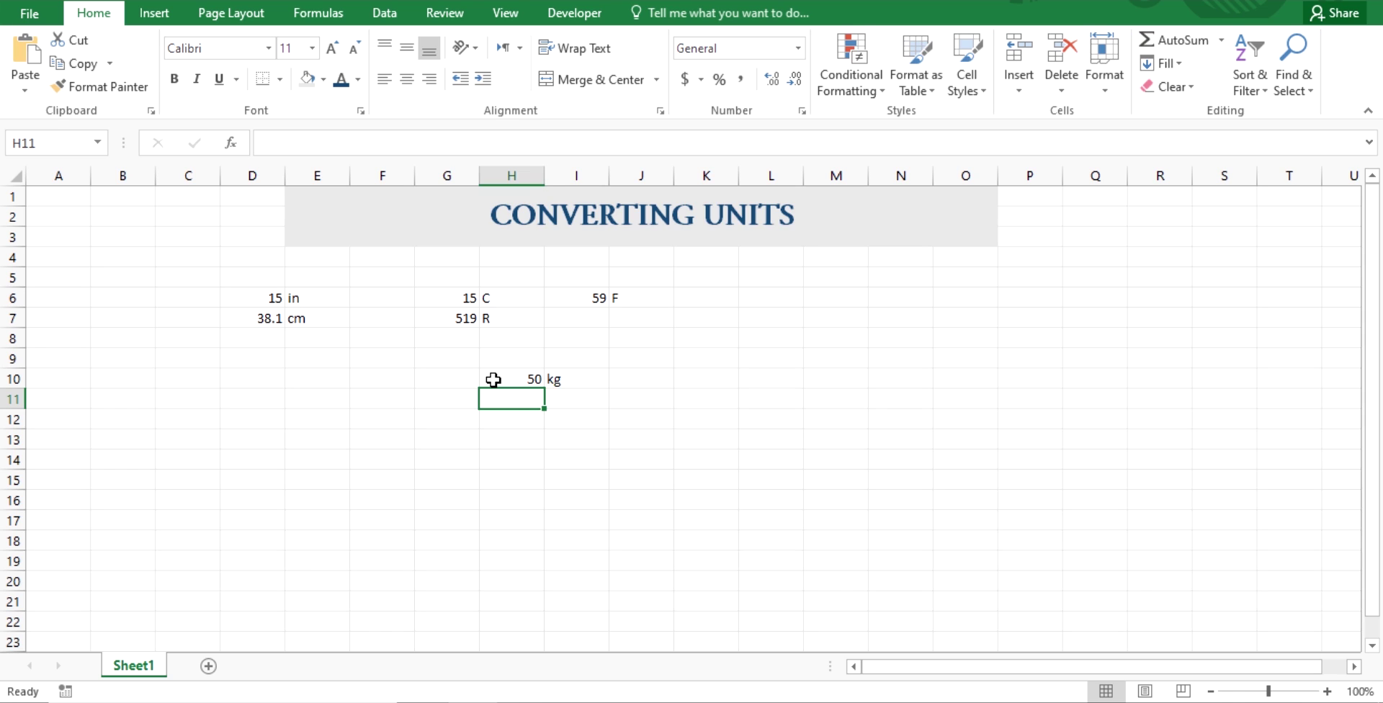
{"action": "key", "text": "Right"}
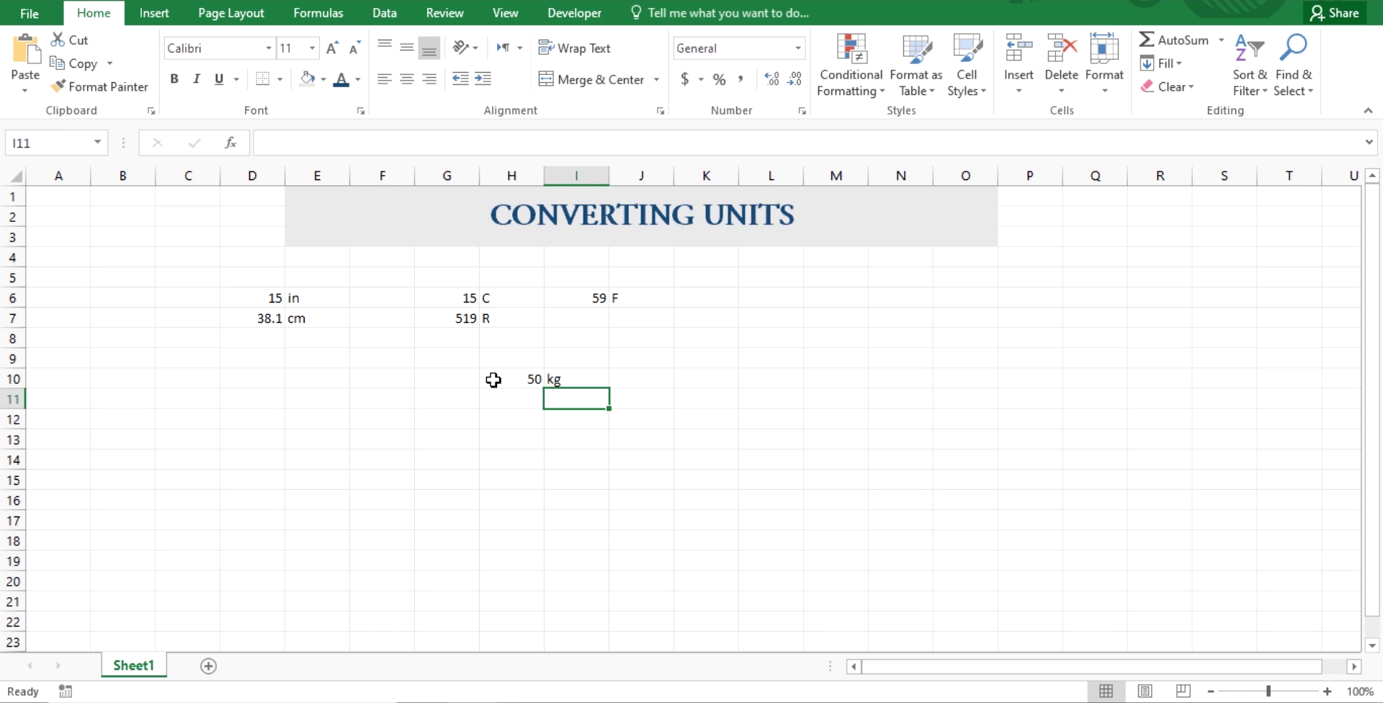
{"action": "type", "text": "tonn"}
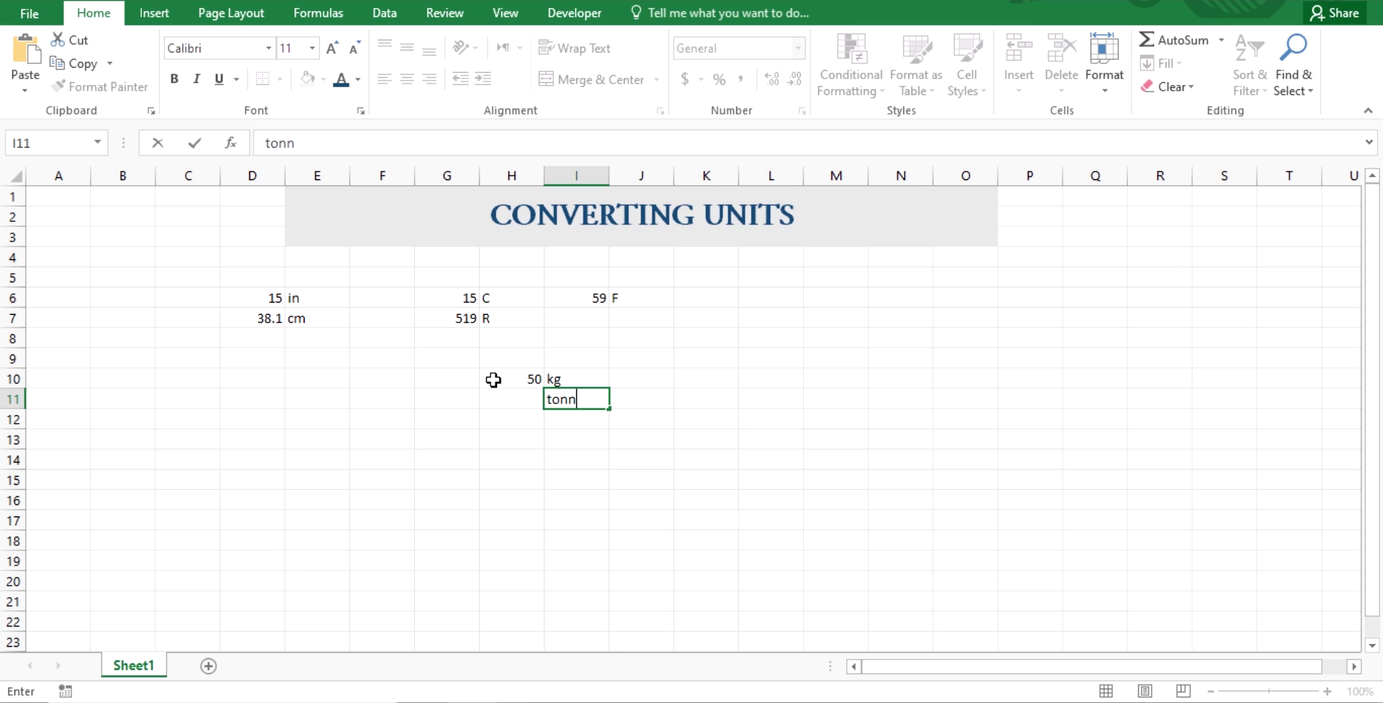
{"action": "key", "text": "ctrl+Return"}
Start a CONVERT formula in cell H11 with H10 as the number to convert
{"action": "key", "text": "Left"}
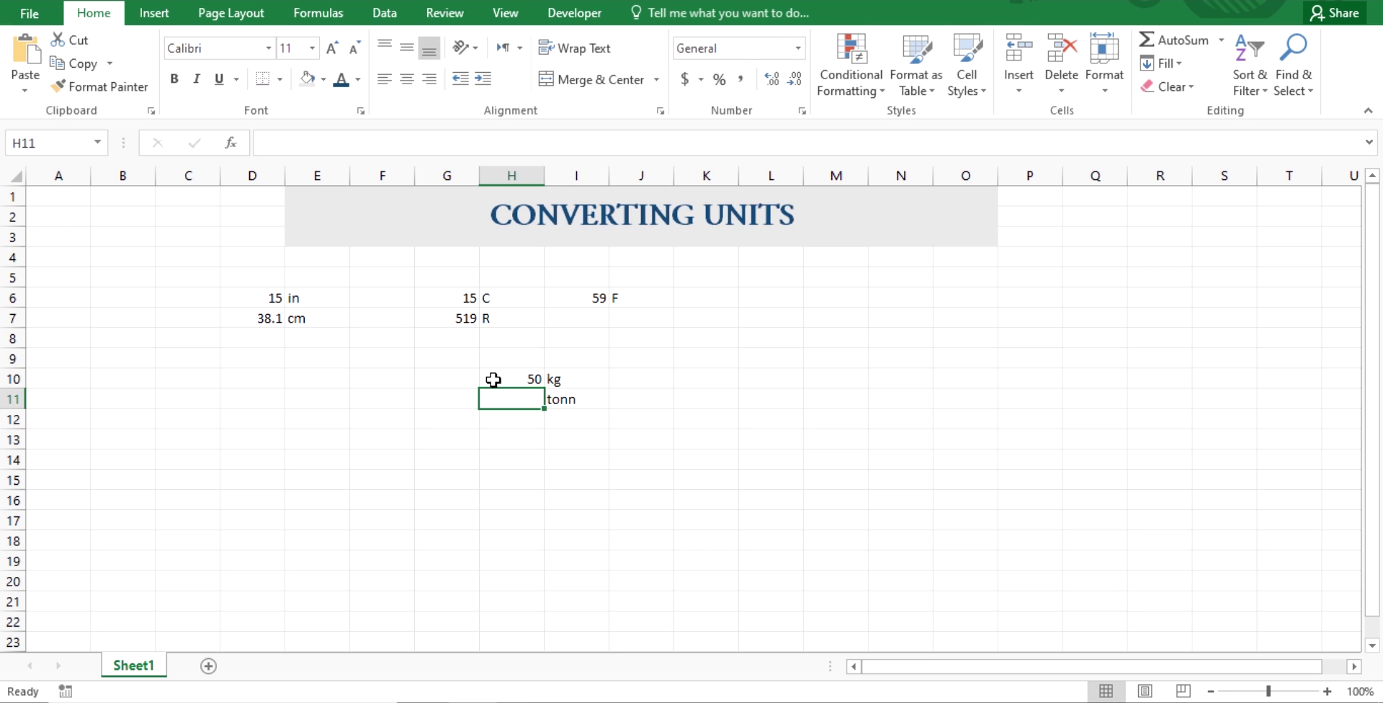
{"action": "type", "text": "="}
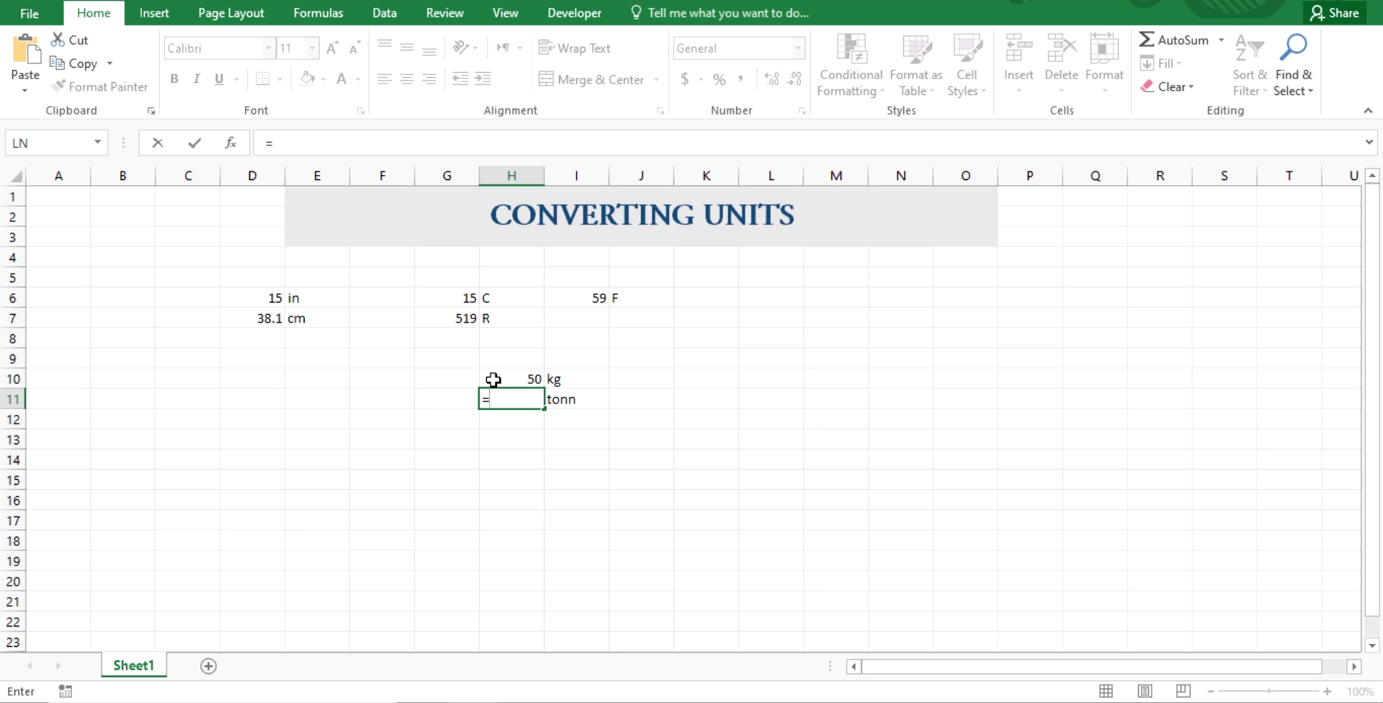
{"action": "type", "text": "convert"}
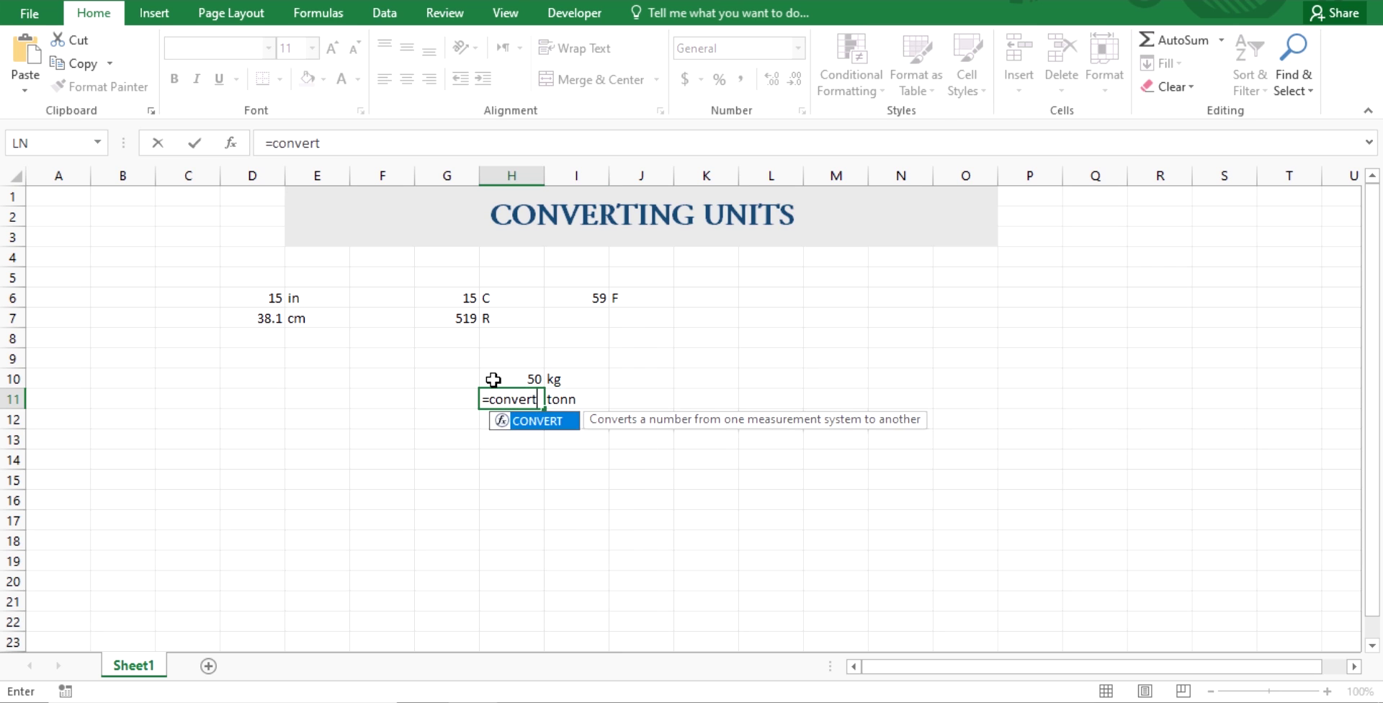
{"action": "double_click", "coordinate": [518, 419]}
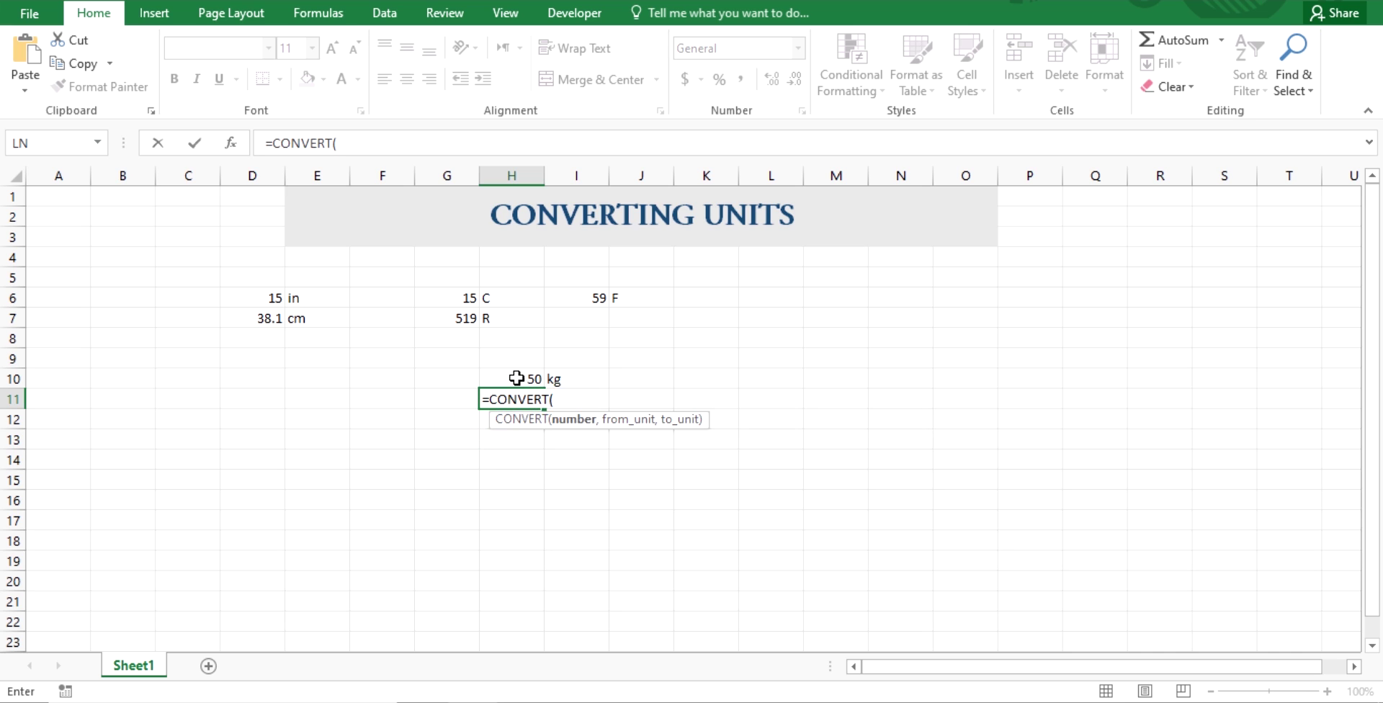
{"action": "left_click", "coordinate": [517, 380]}
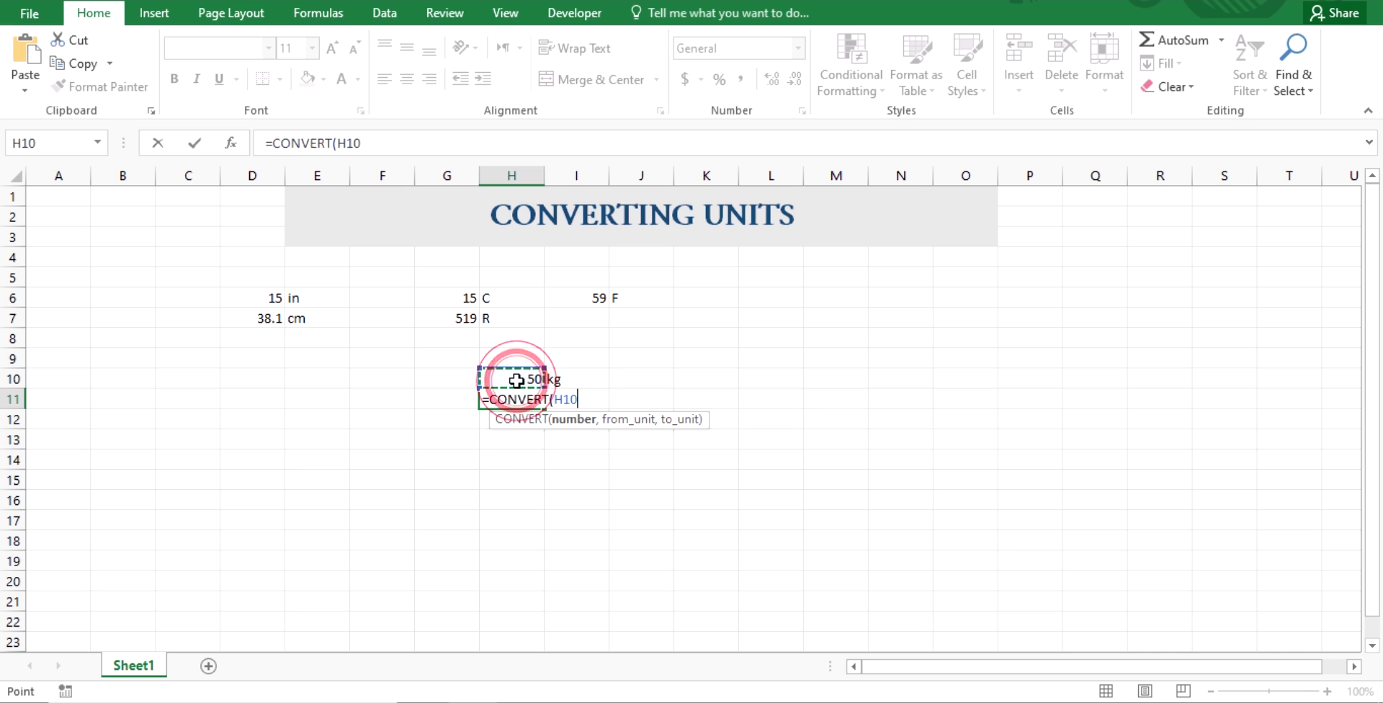
{"action": "type", "text": ","}
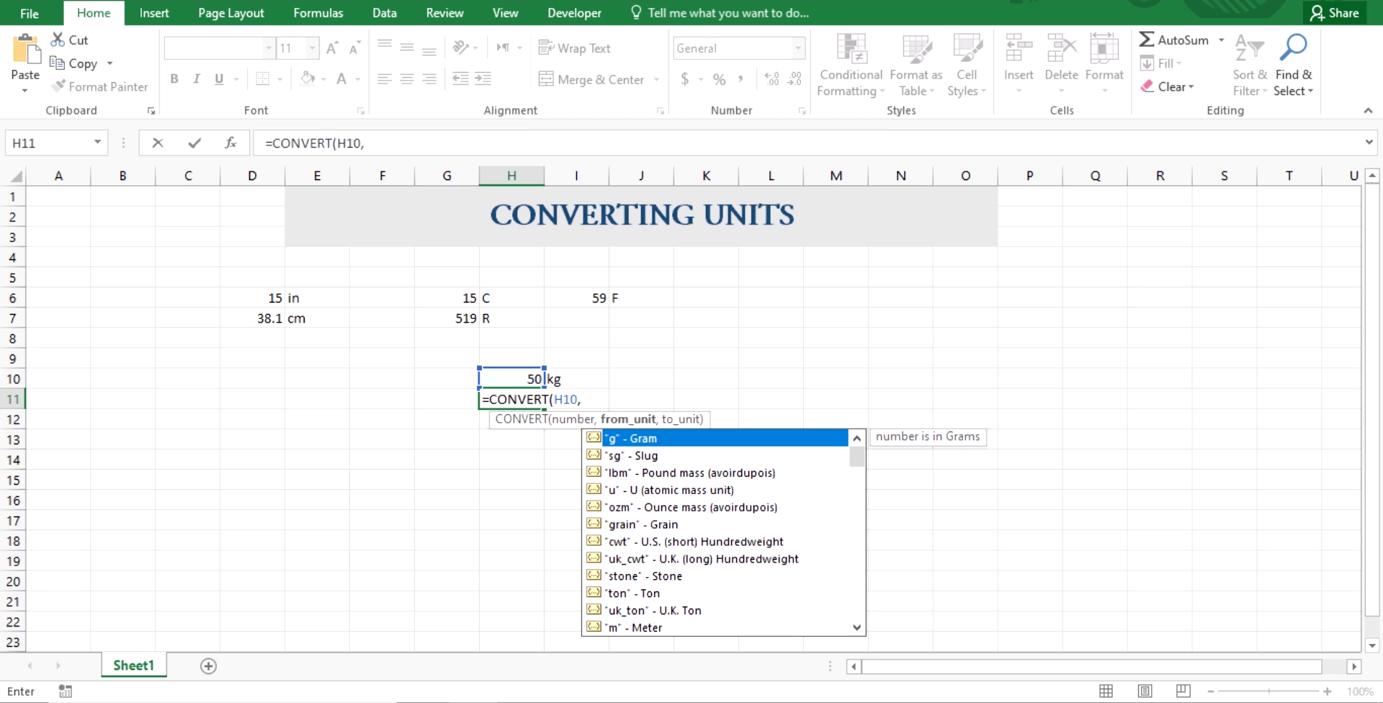
Switch to the PDF viewer, examine the metric prefix table in module1textbooklike.pdf for the kilo symbol, and return to Excel
{"action": "key", "text": "alt+Tab"}
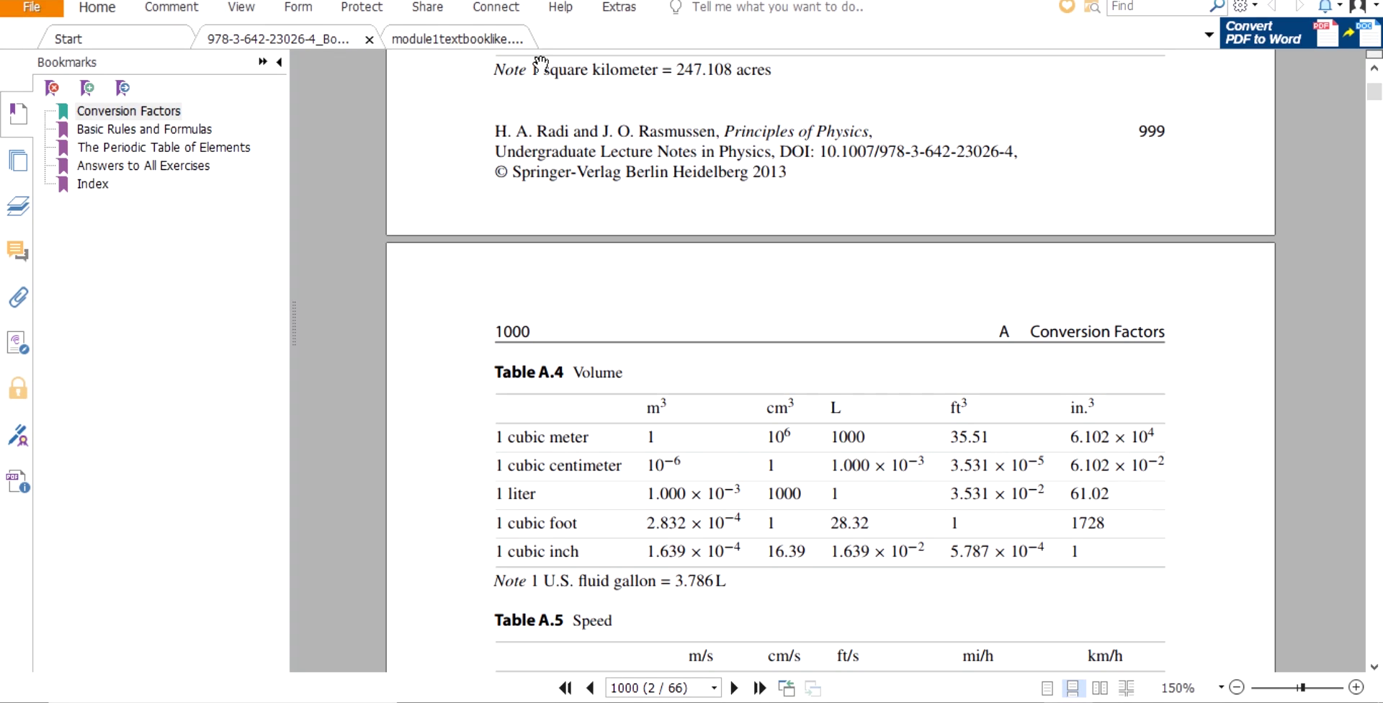
{"action": "left_click", "coordinate": [461, 42]}
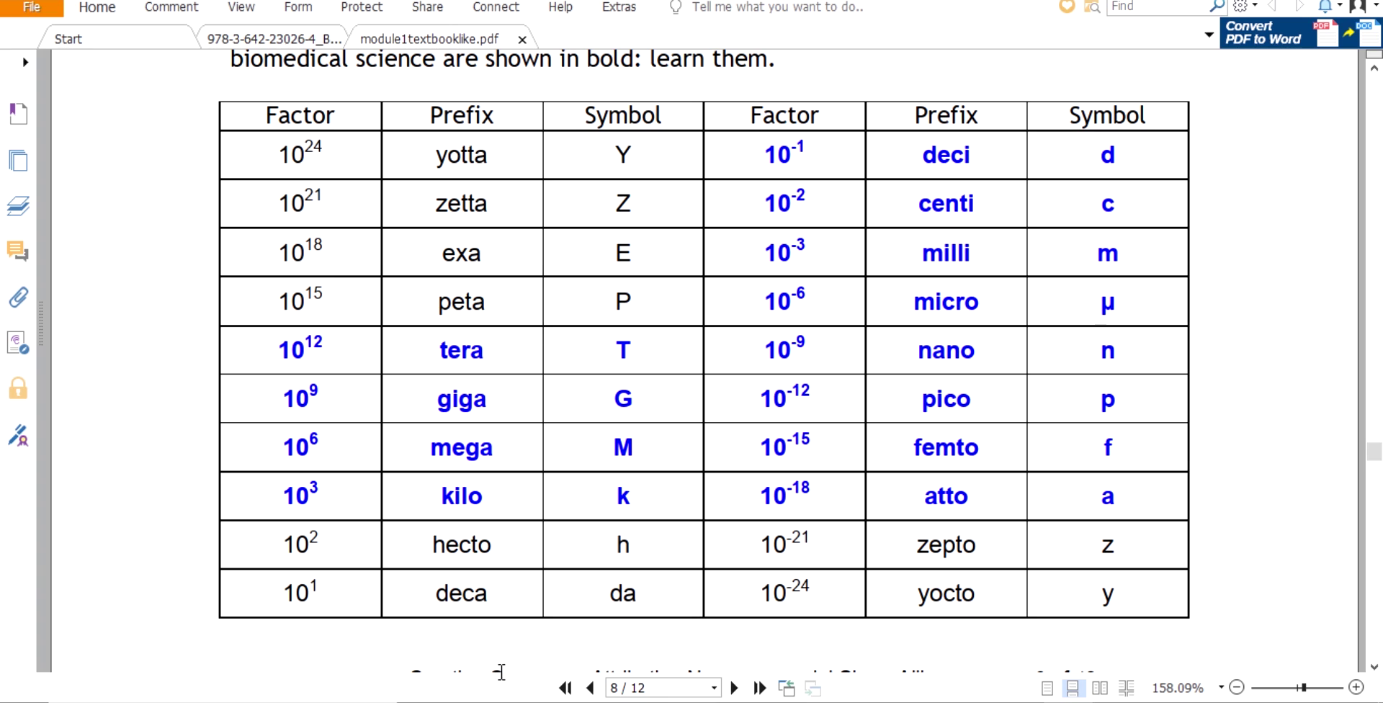
{"action": "mouse_move", "coordinate": [522, 700]}
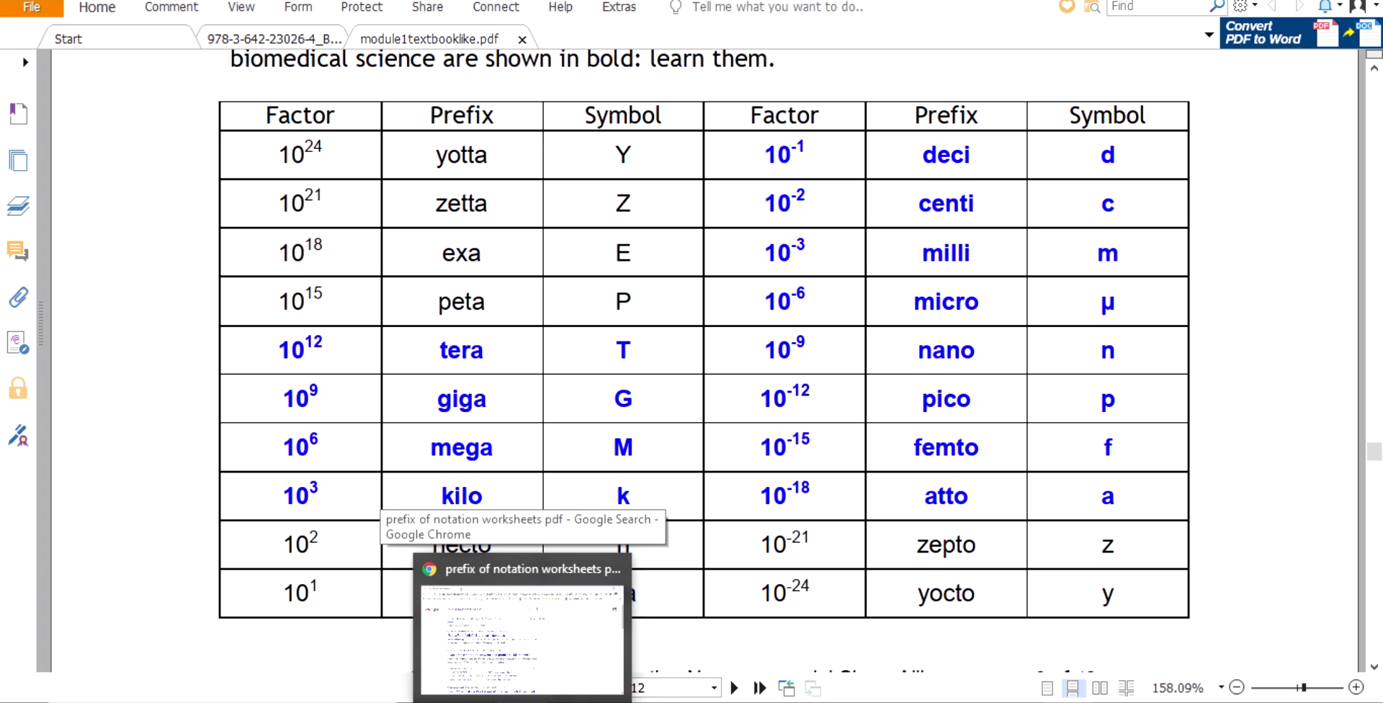
{"action": "left_click", "coordinate": [486, 700]}
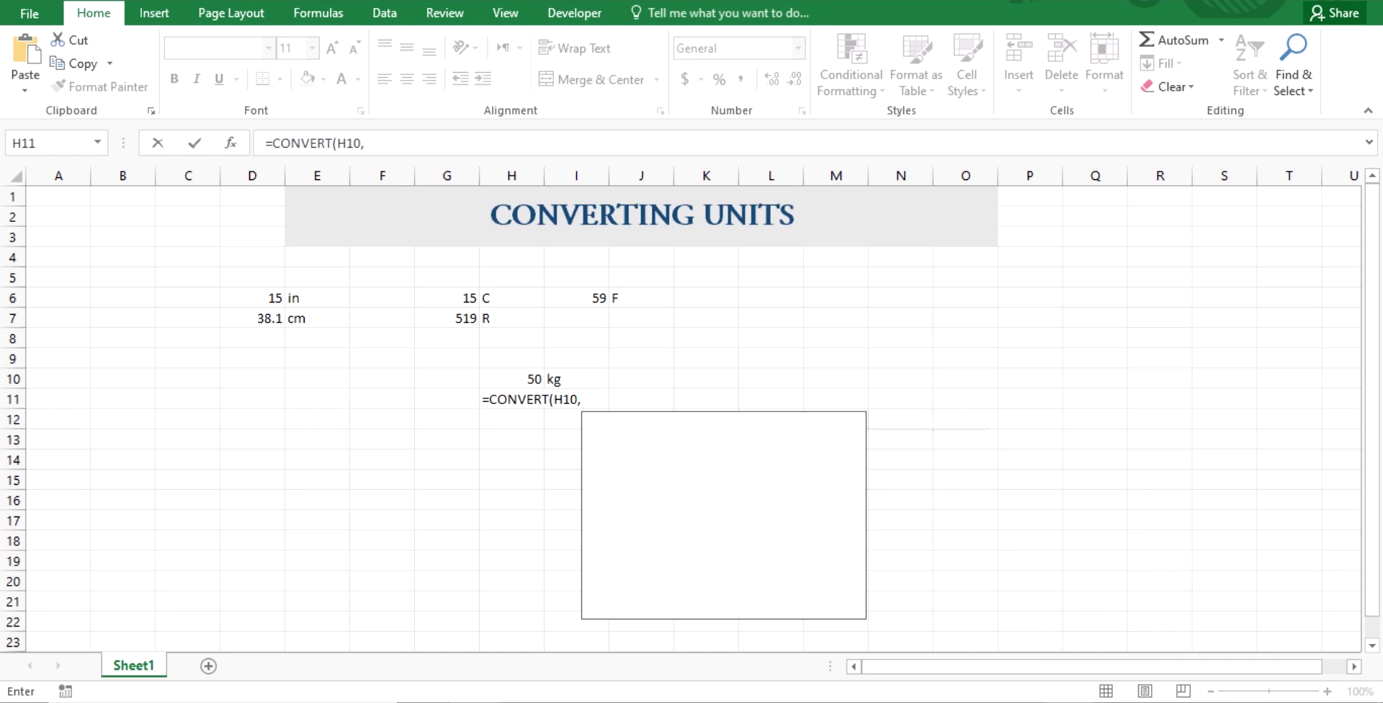
{"action": "key", "text": "alt+Tab"}
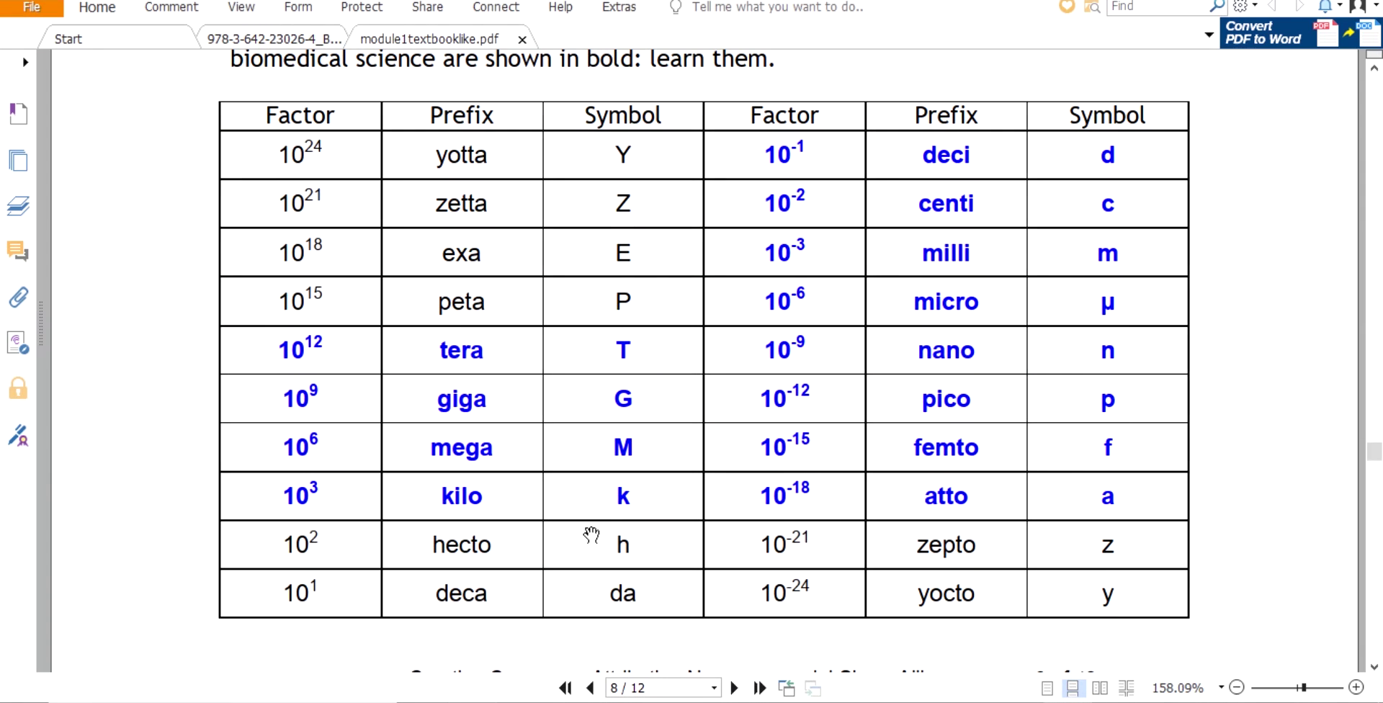
{"action": "key", "text": "alt+Tab"}
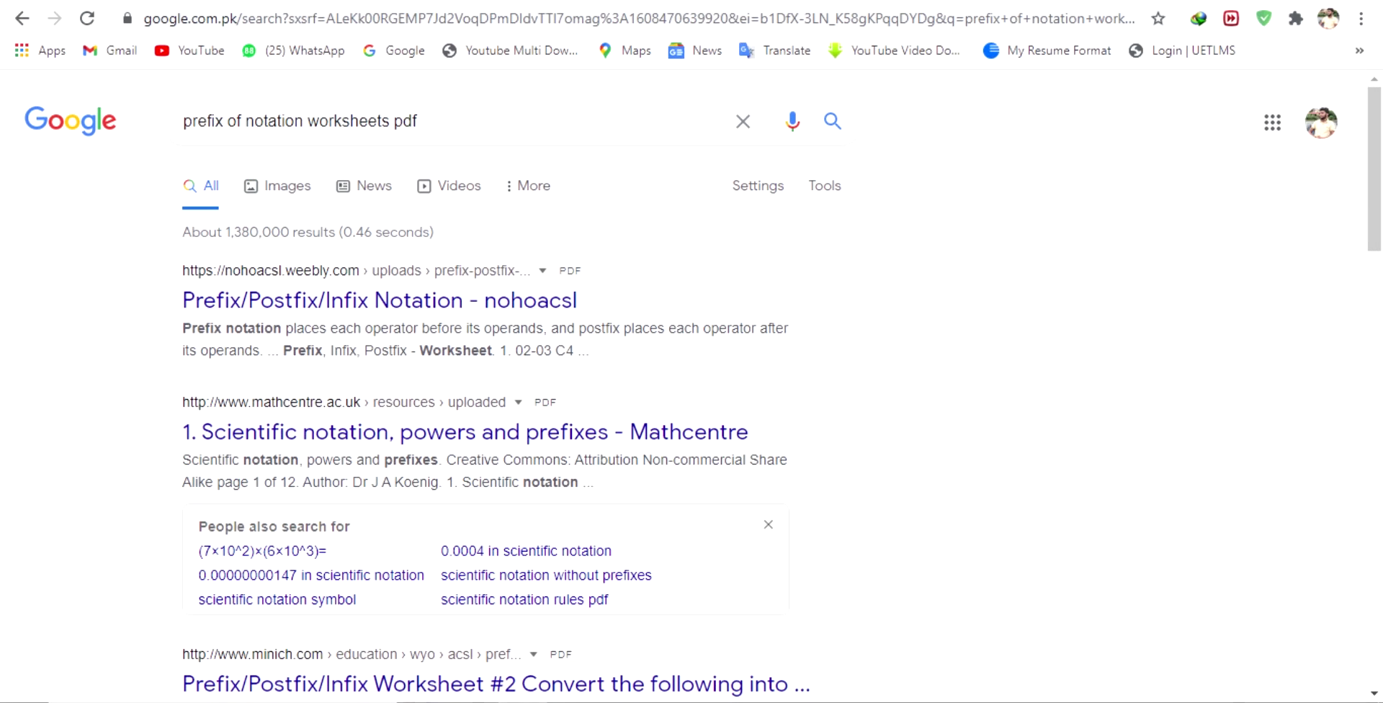
{"action": "key", "text": "alt+Tab"}
{"action": "key", "text": "alt+Tab"}
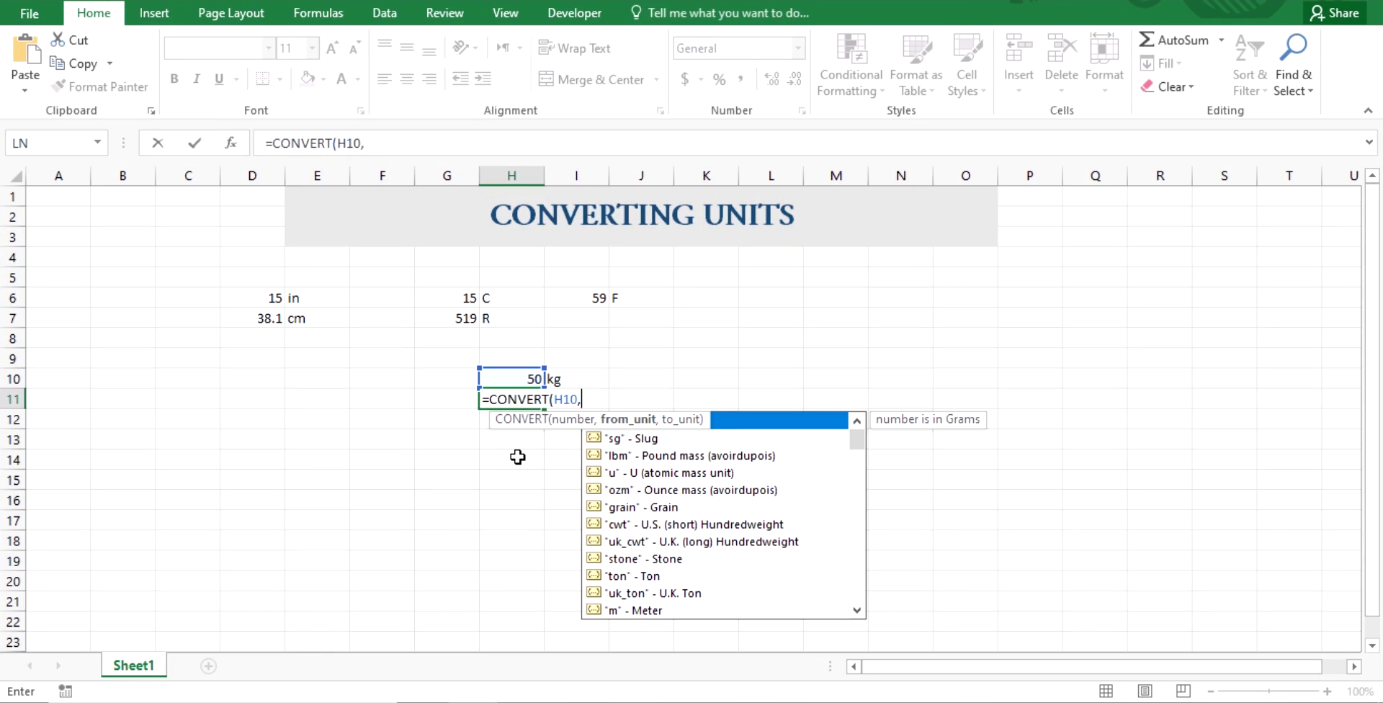
Set the from-unit of the CONVERT formula in H11 to "kg" by adding the kilo prefix to the Gram unit
{"action": "type", "text": "k"}
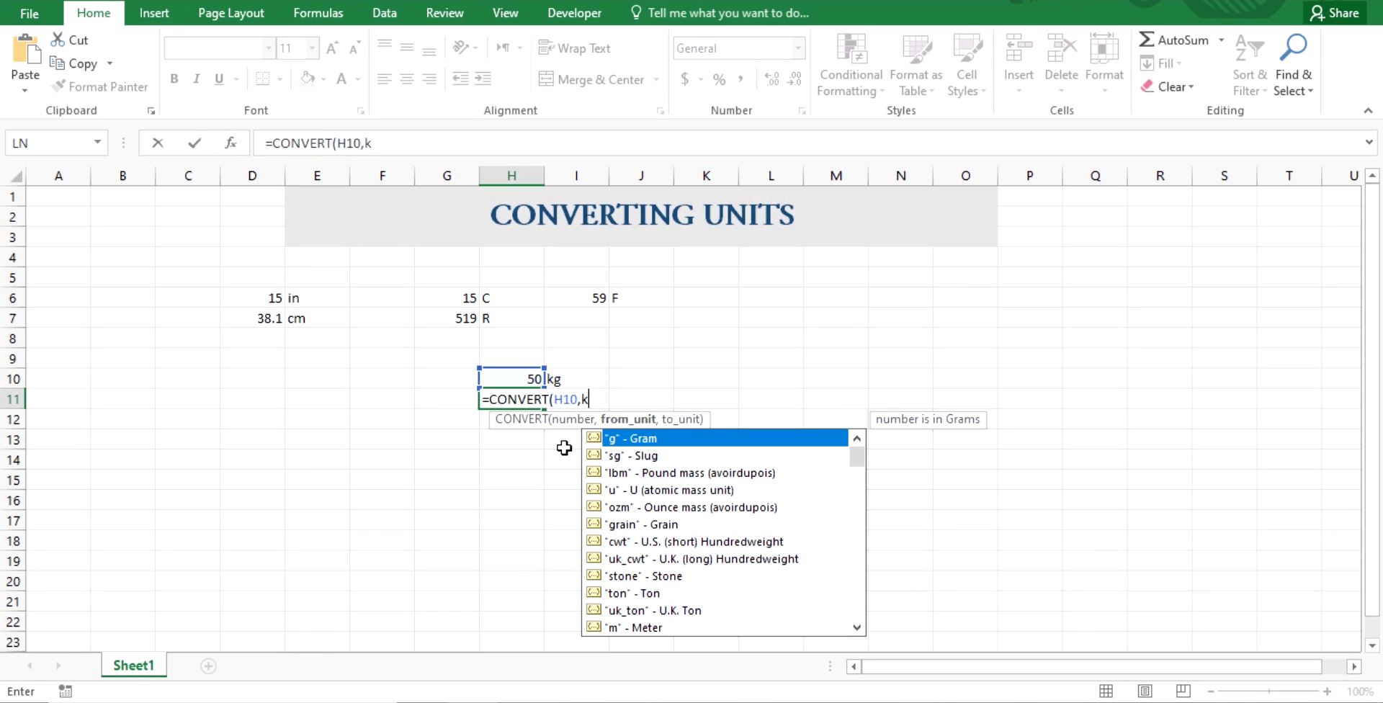
{"action": "double_click", "coordinate": [661, 440]}
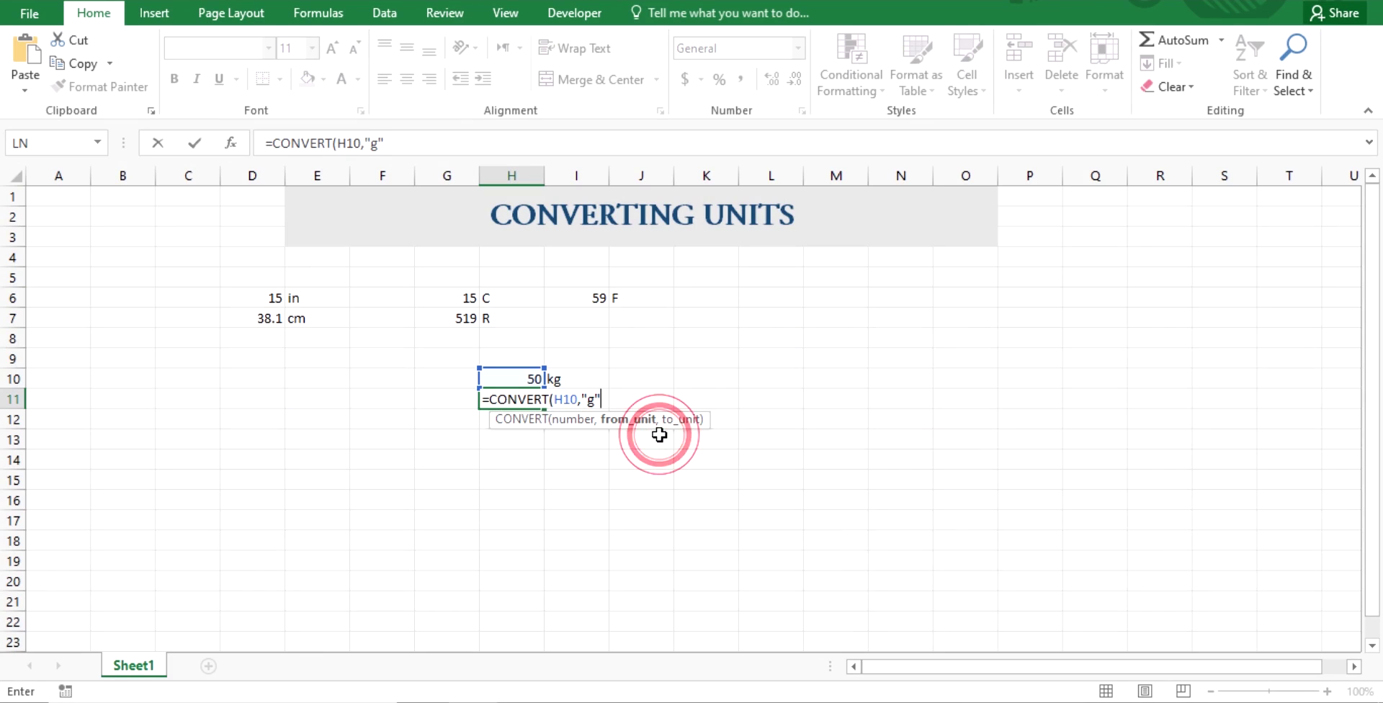
{"action": "left_click", "coordinate": [586, 399]}
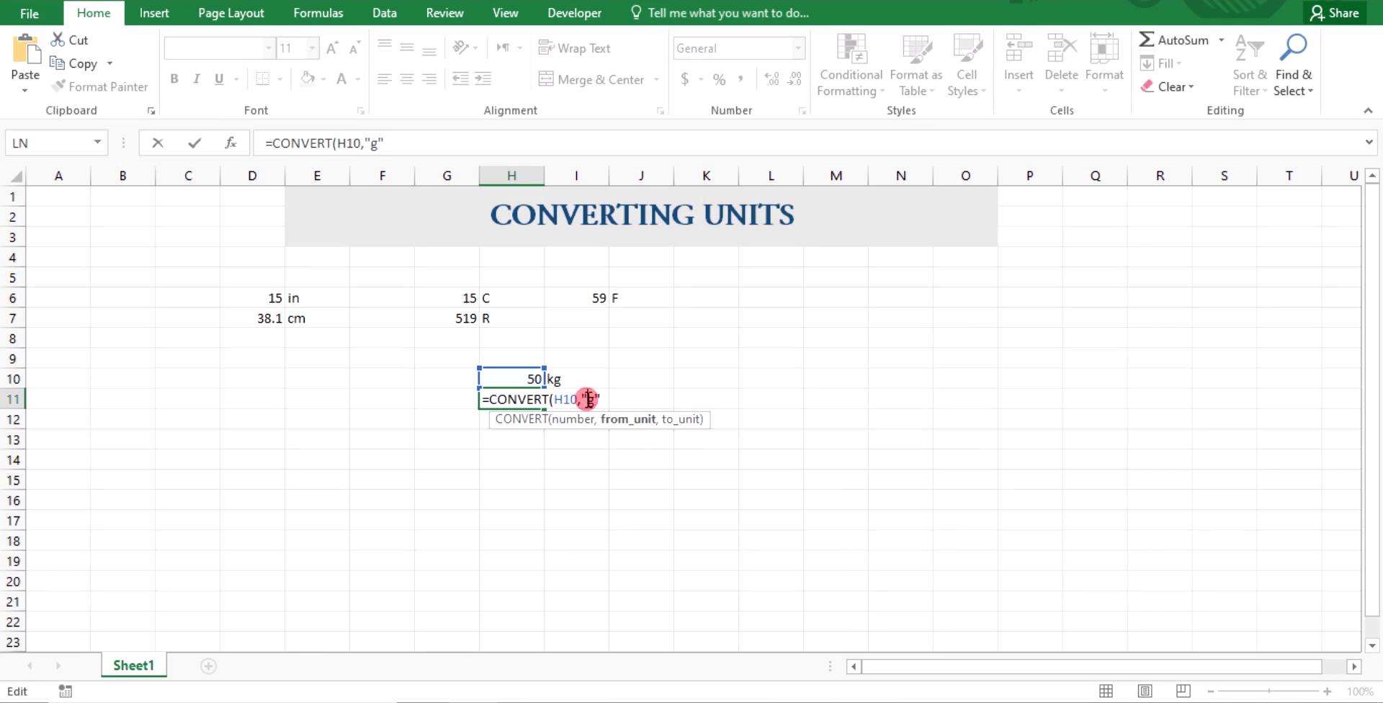
{"action": "type", "text": "k"}
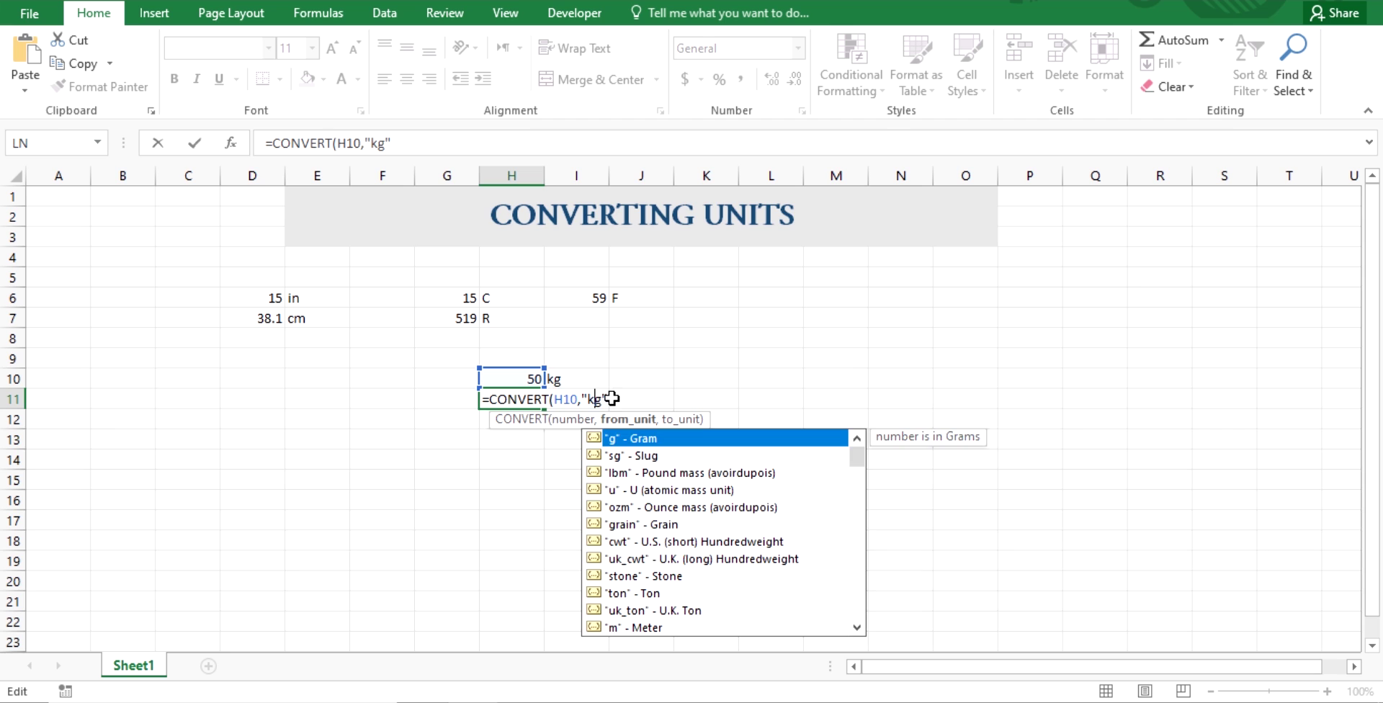
{"action": "left_click", "coordinate": [607, 400]}
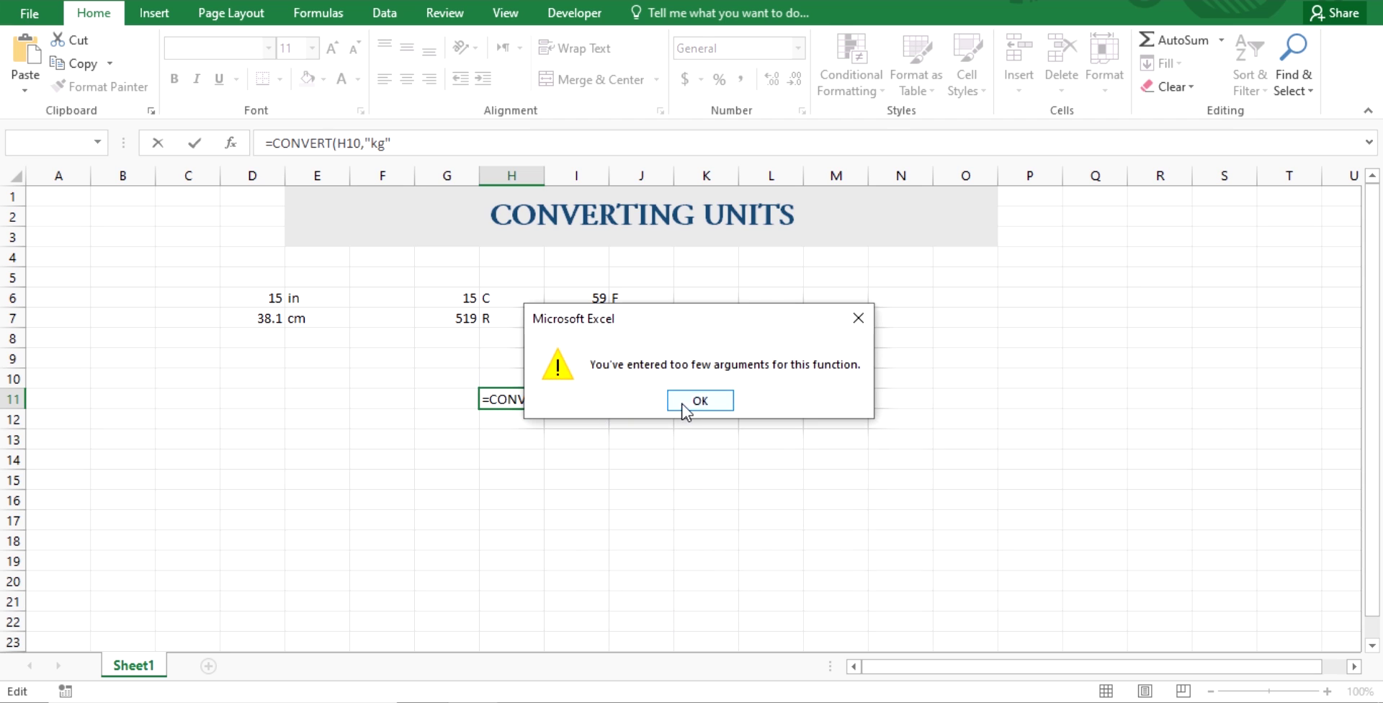
{"action": "left_click", "coordinate": [684, 400]}
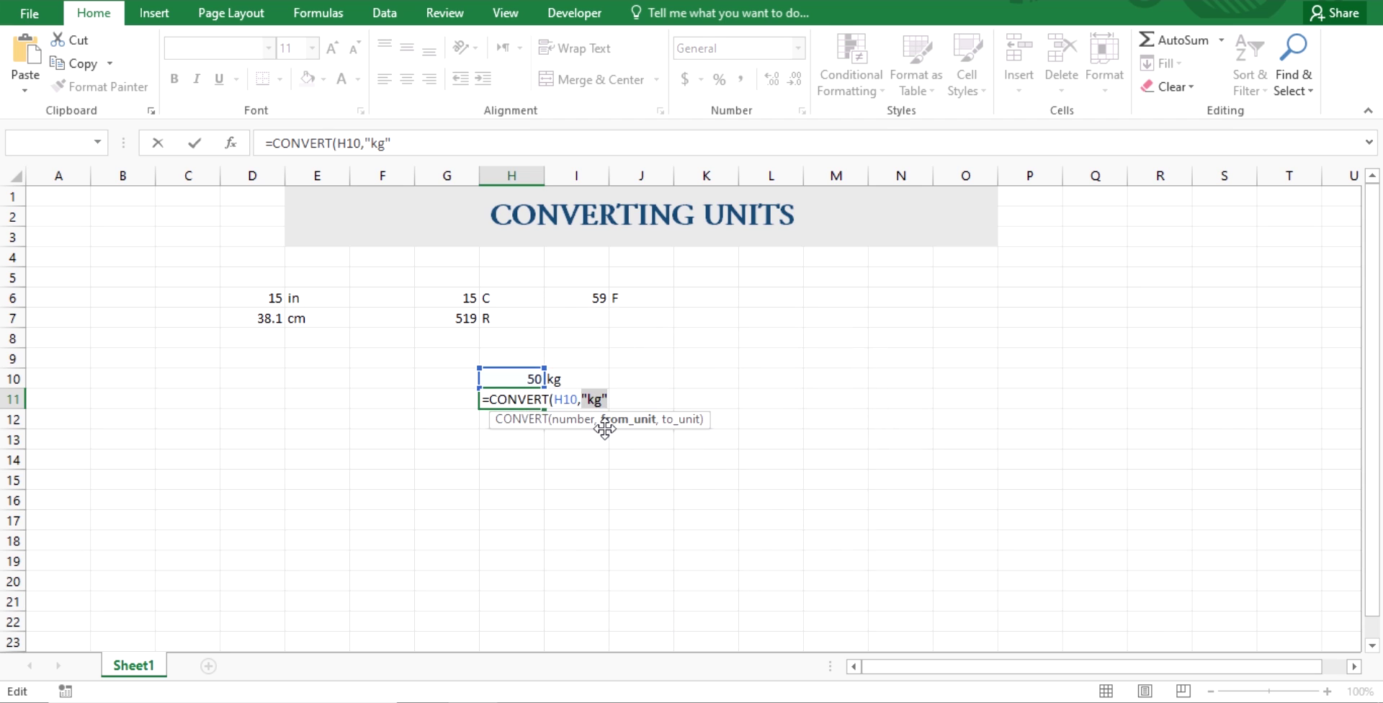
Re-enter "kg" in quotes as the from-unit of the CONVERT formula in H11 and start its to-unit argument
{"action": "type", "text": ","}
{"action": "key", "text": "BackSpace"}
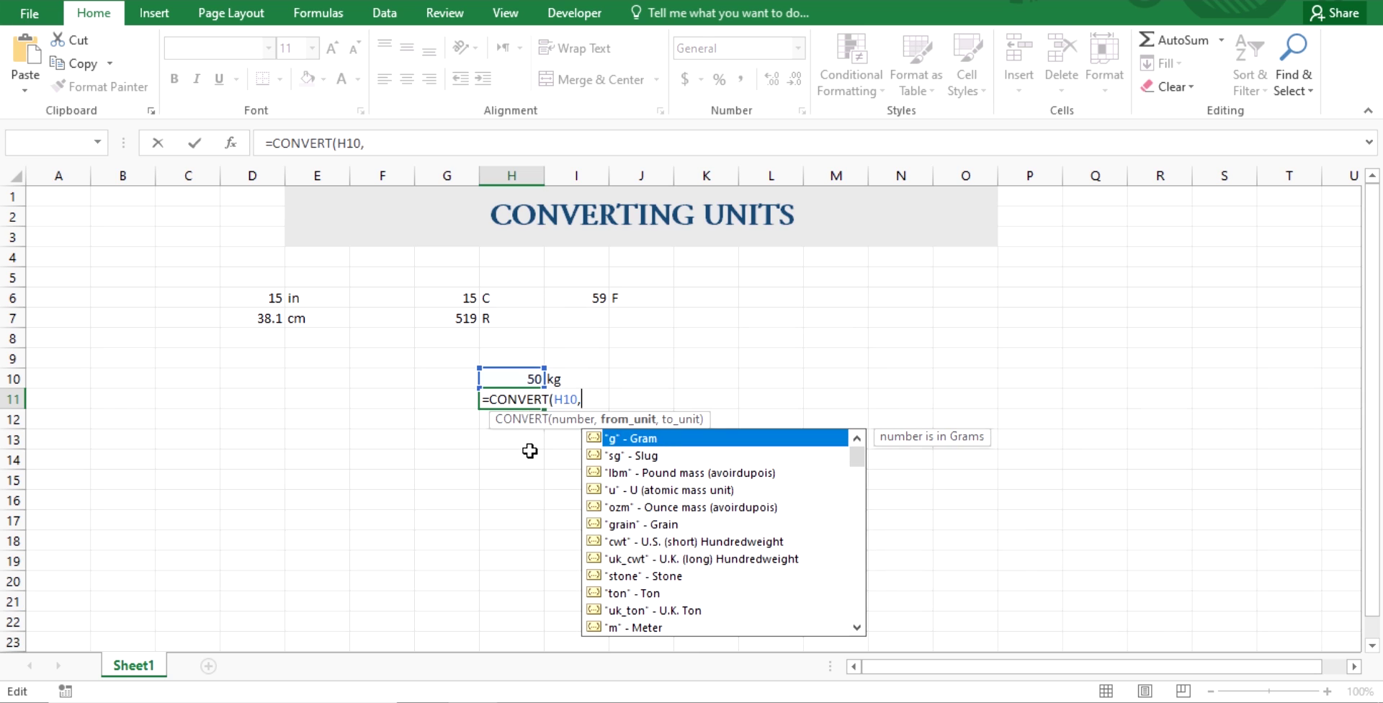
{"action": "type", "text": "kg"}
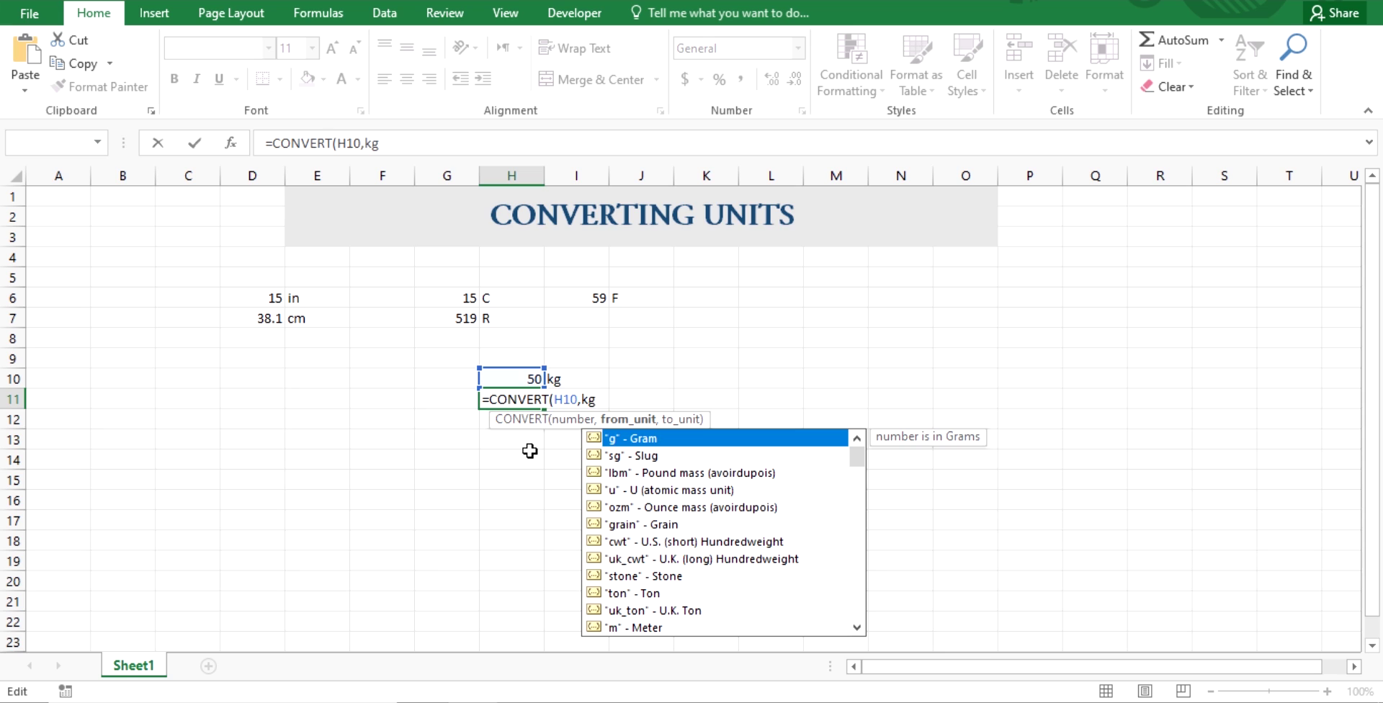
{"action": "key", "text": "BackSpace"}
{"action": "key", "text": "BackSpace"}
{"action": "type", "text": "\"k"}
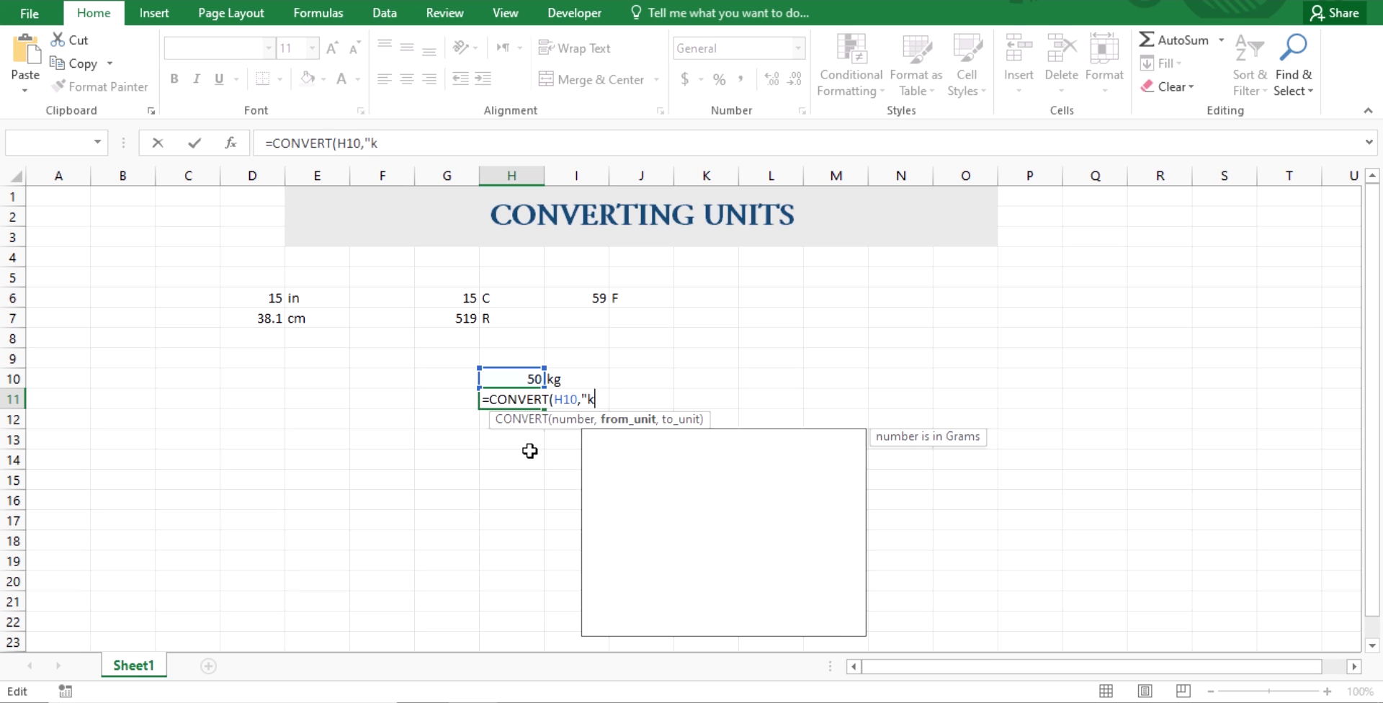
{"action": "type", "text": "g\""}
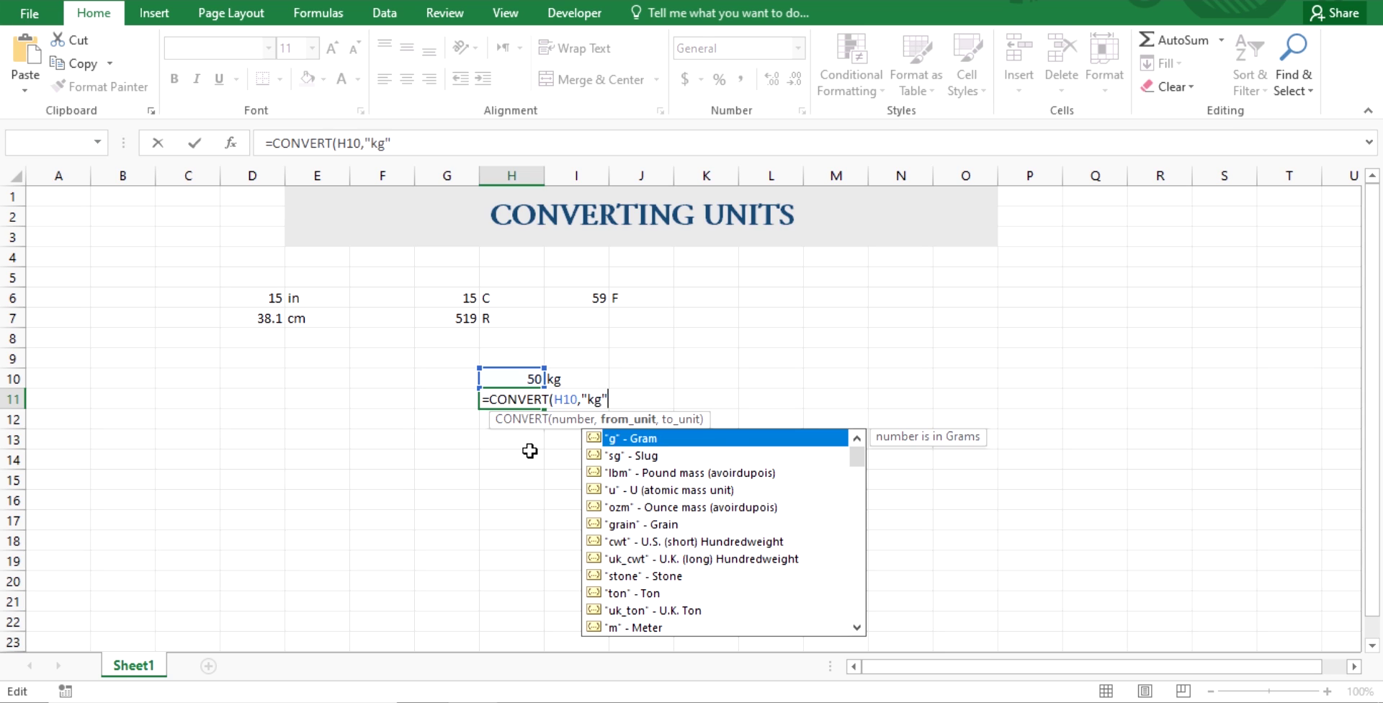
{"action": "type", "text": ","}
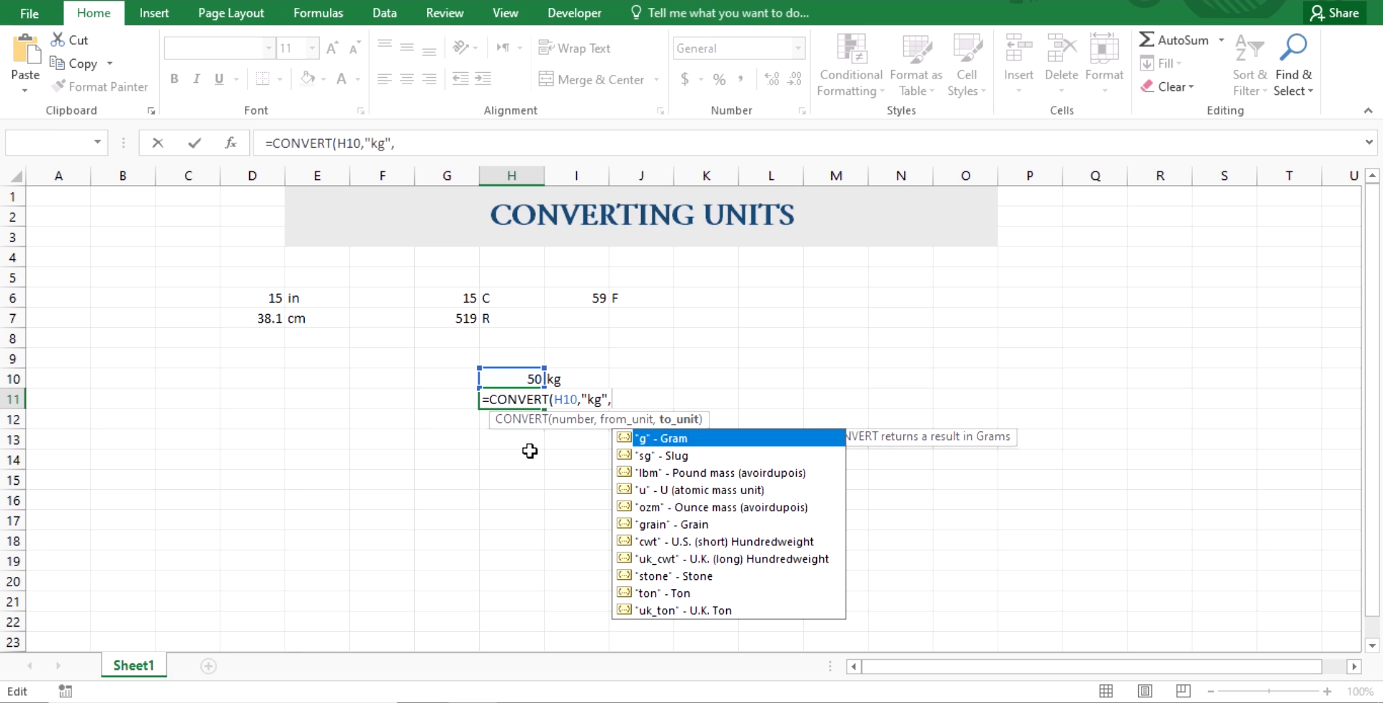
{"action": "type", "text": "\""}
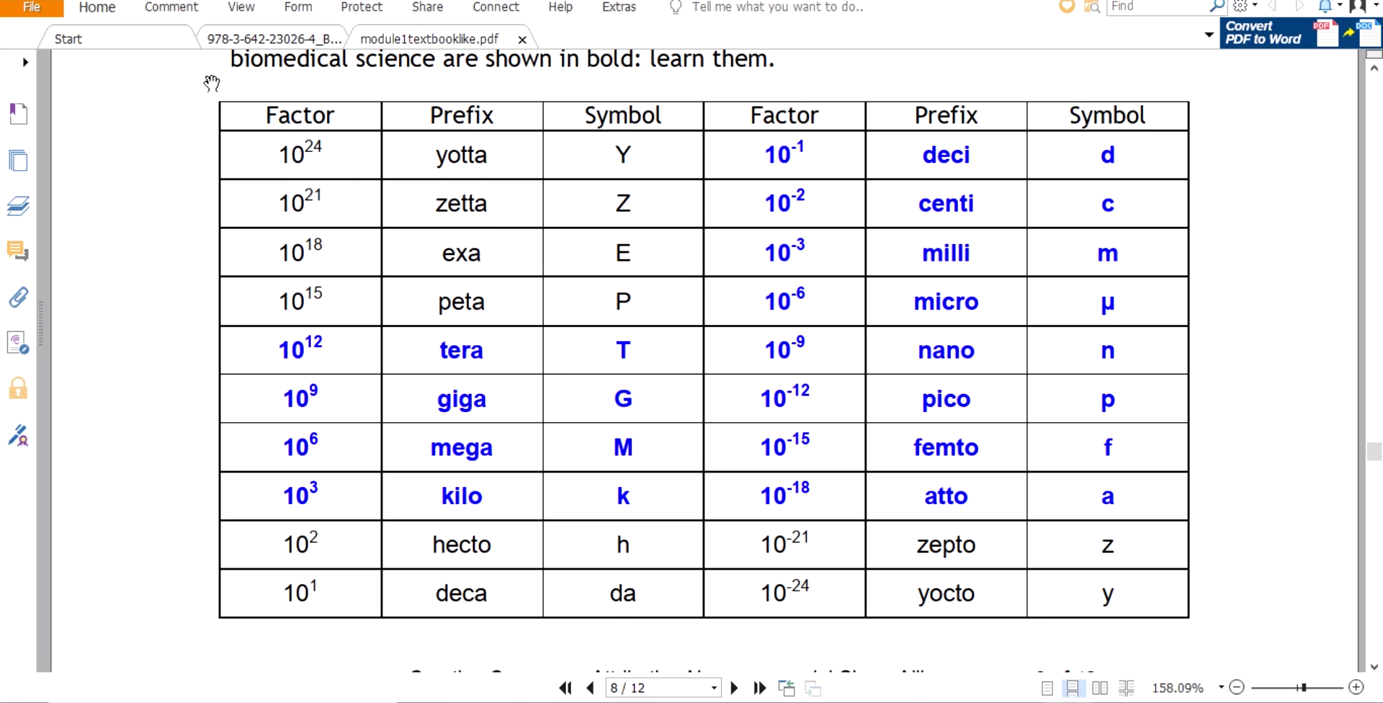
Examine the mass conversion table in the physics textbook's conversion factors PDF for the metric ton, and return to Excel
{"action": "left_click", "coordinate": [253, 38]}
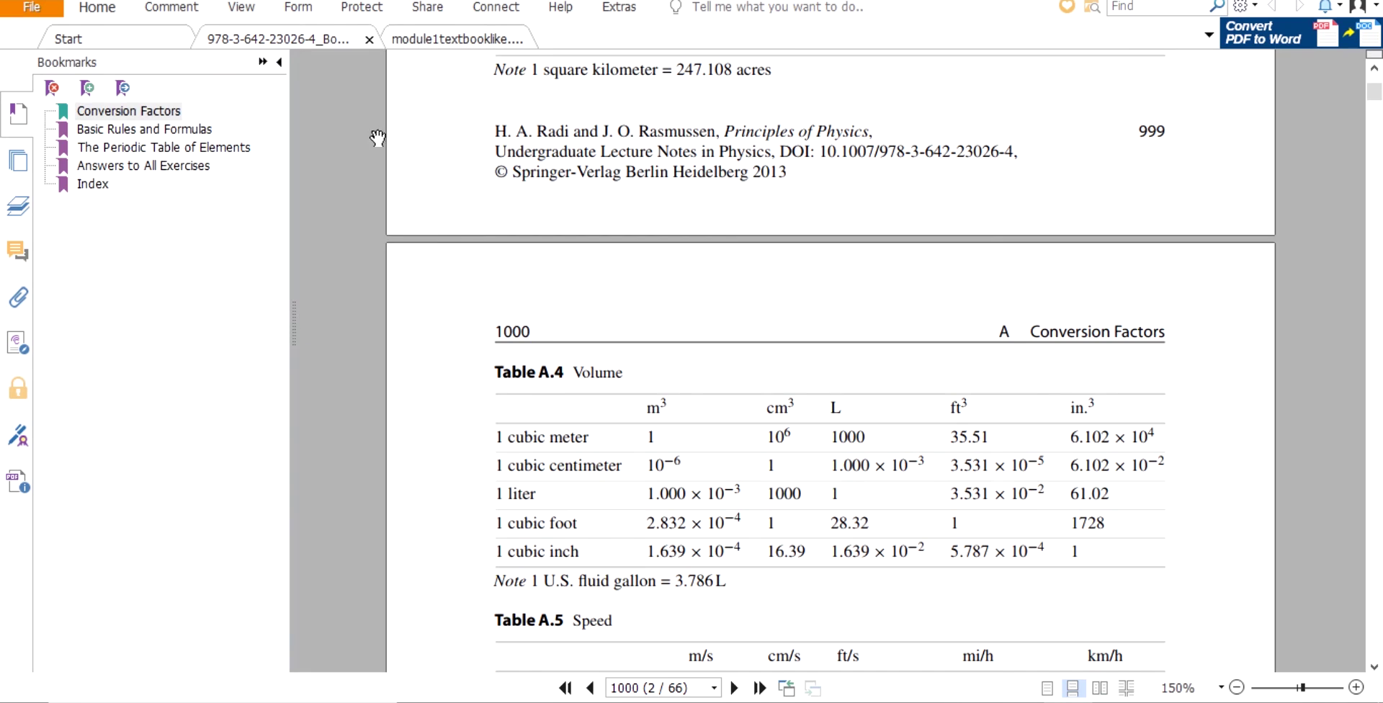
{"action": "scroll", "coordinate": [571, 361], "scroll_direction": "down", "scroll_amount": 5}
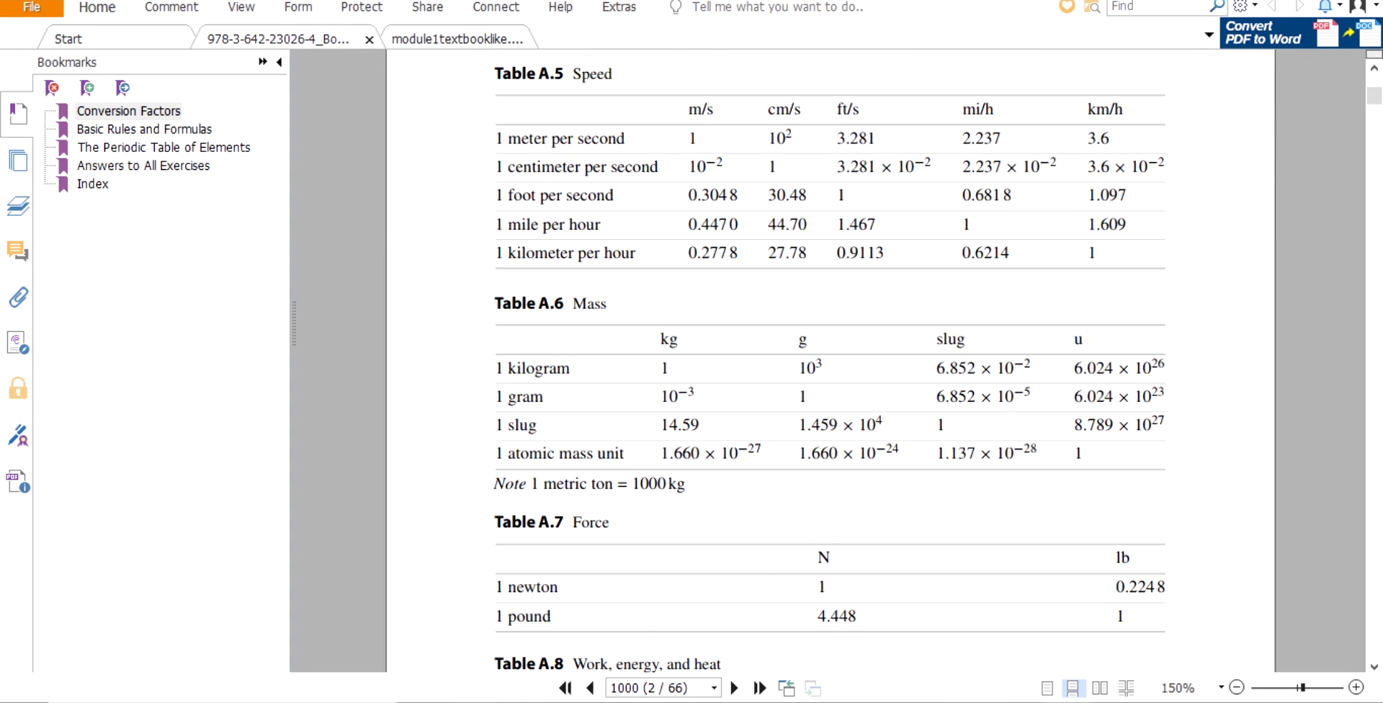
{"action": "mouse_move", "coordinate": [484, 697]}
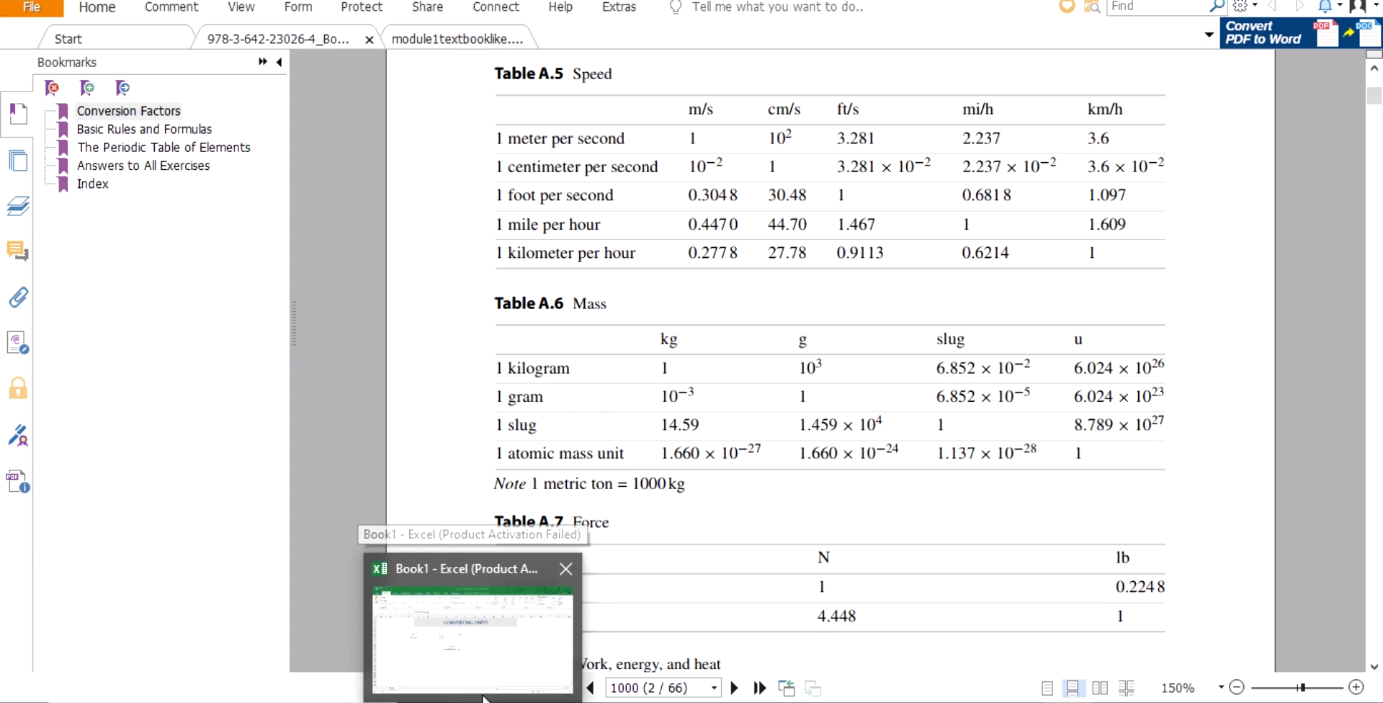
{"action": "left_click", "coordinate": [473, 662]}
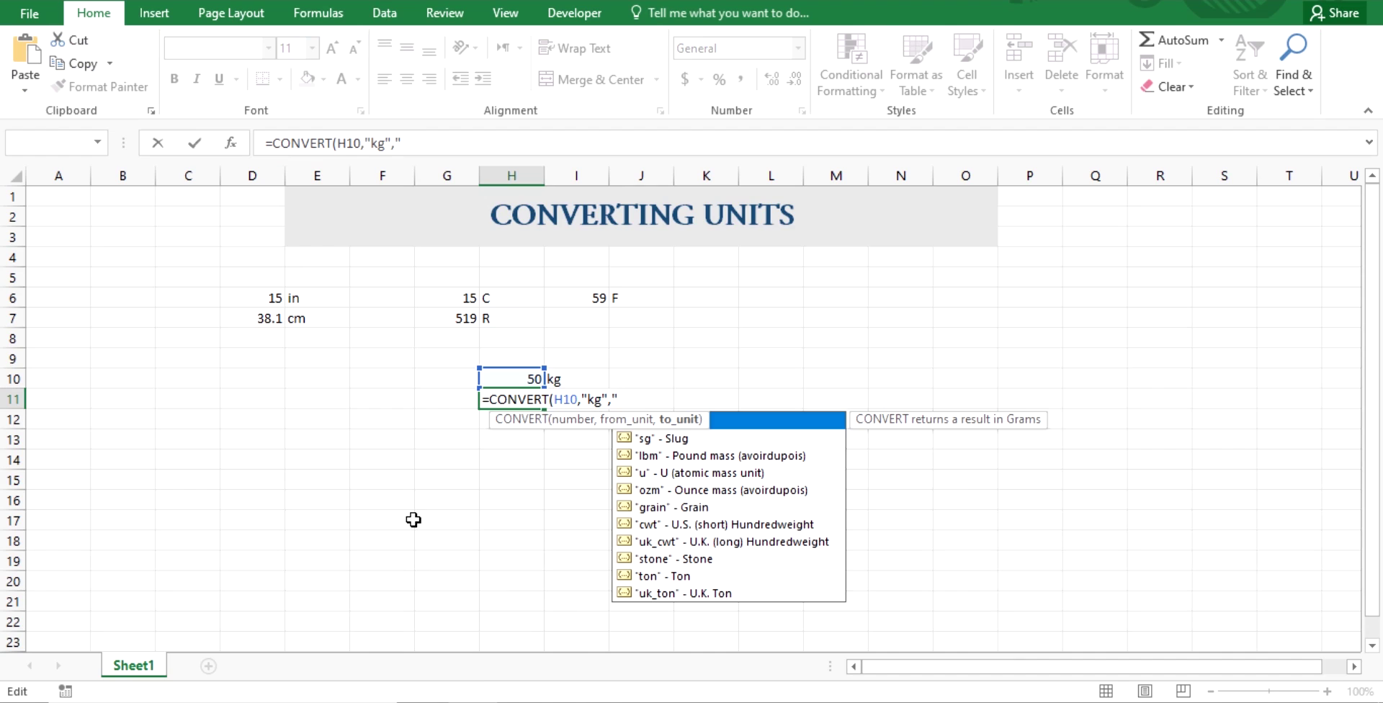
Set the to-unit of the CONVERT formula in H11 to "ton" and complete the formula
{"action": "double_click", "coordinate": [680, 576]}
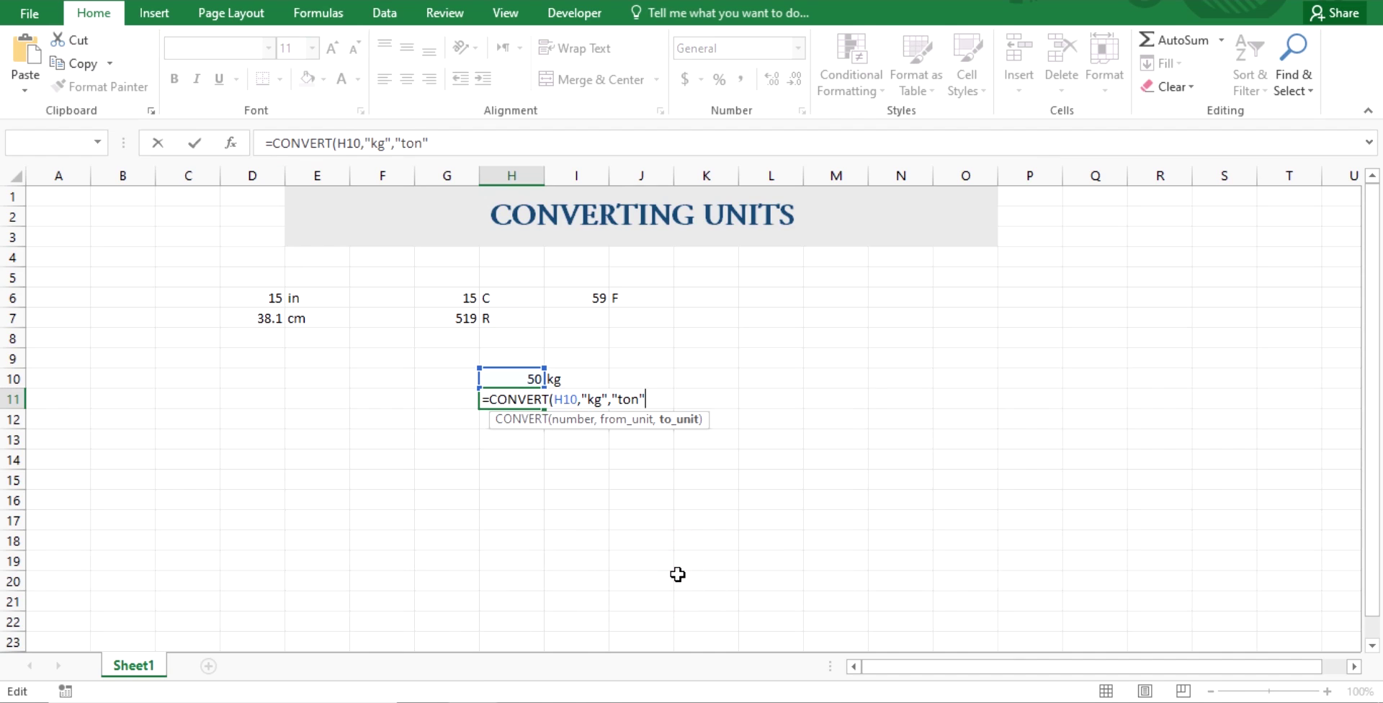
{"action": "type", "text": ")"}
{"action": "key", "text": "Return"}
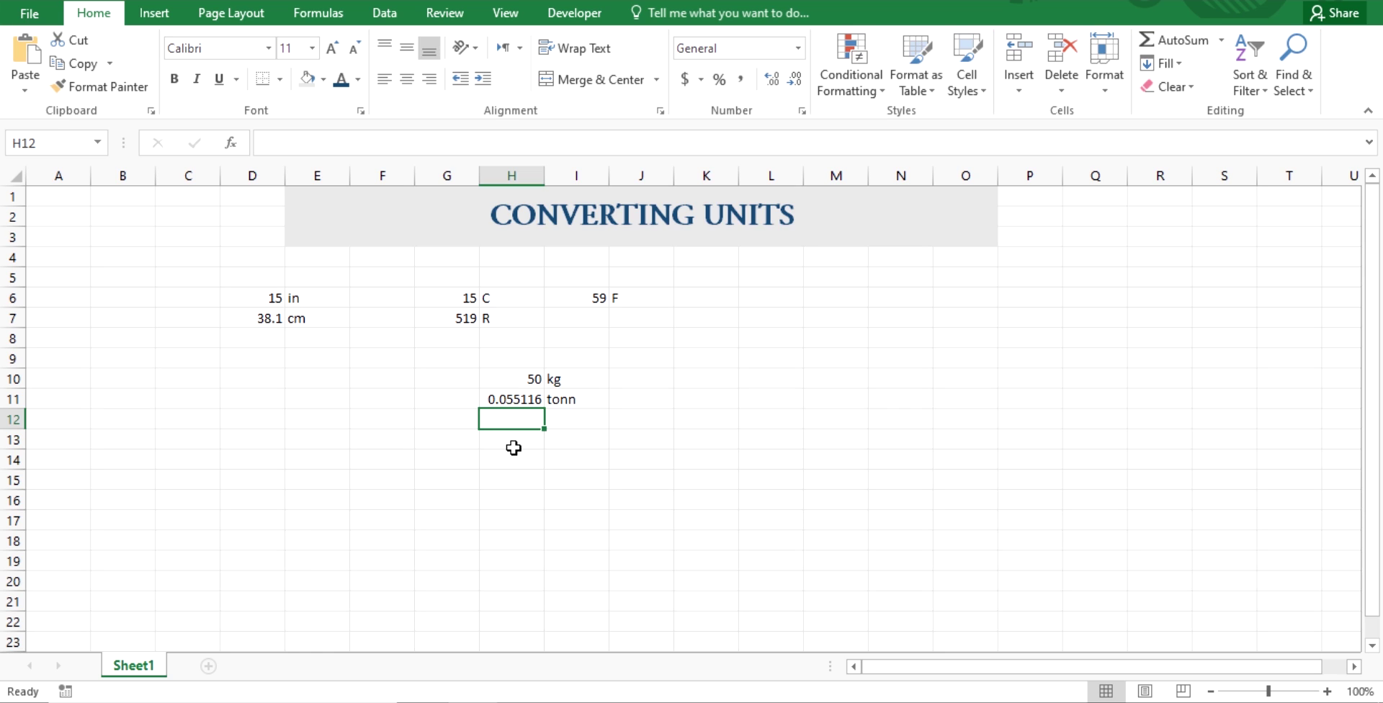
Enter 100 in cell L10 with the unit label C in M10, and the unit label K in O10
{"action": "left_click", "coordinate": [764, 394]}
{"action": "left_click", "coordinate": [763, 384]}
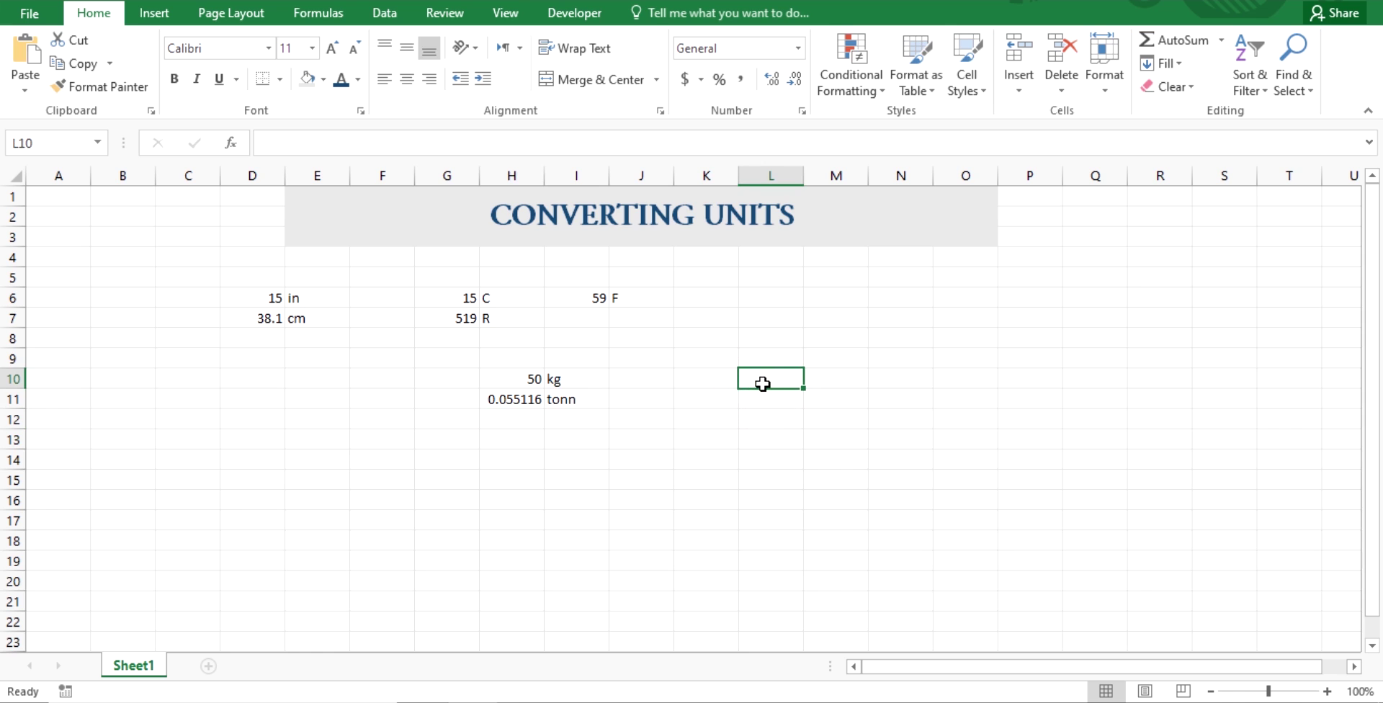
{"action": "type", "text": "100"}
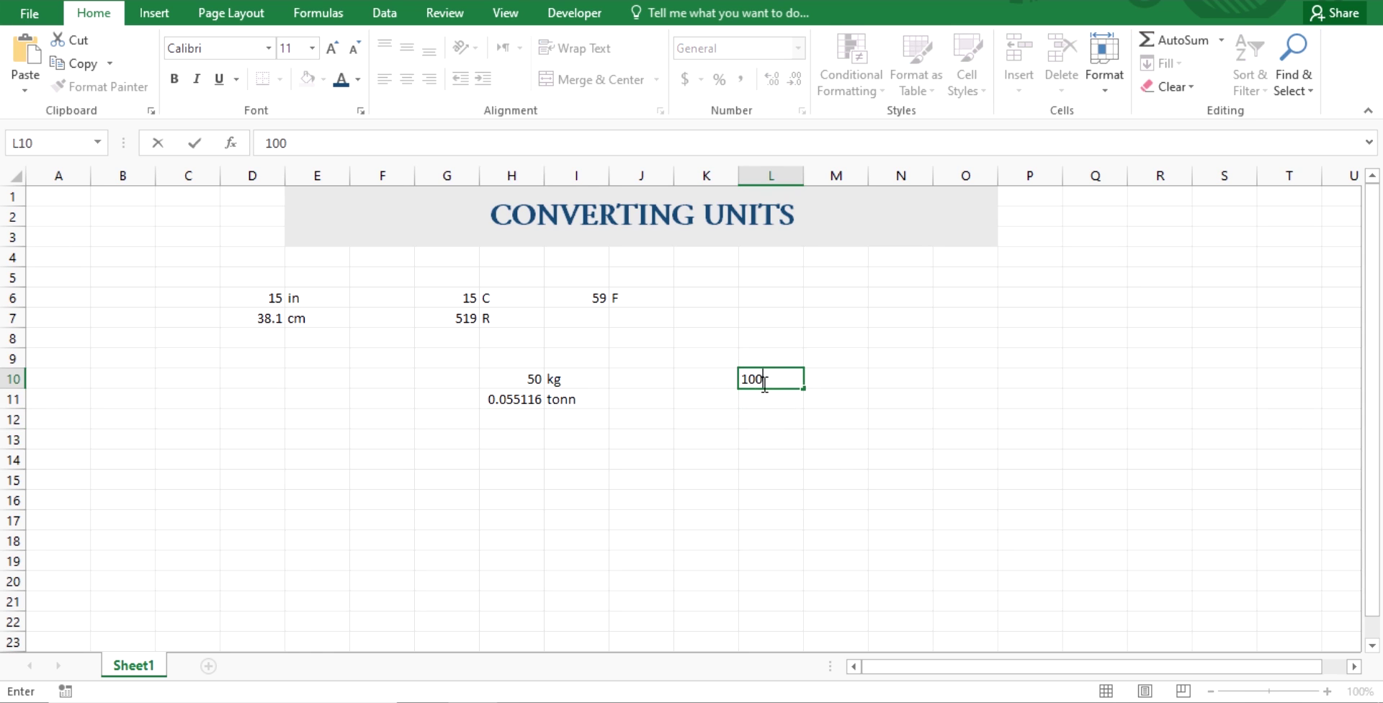
{"action": "key", "text": "Tab"}
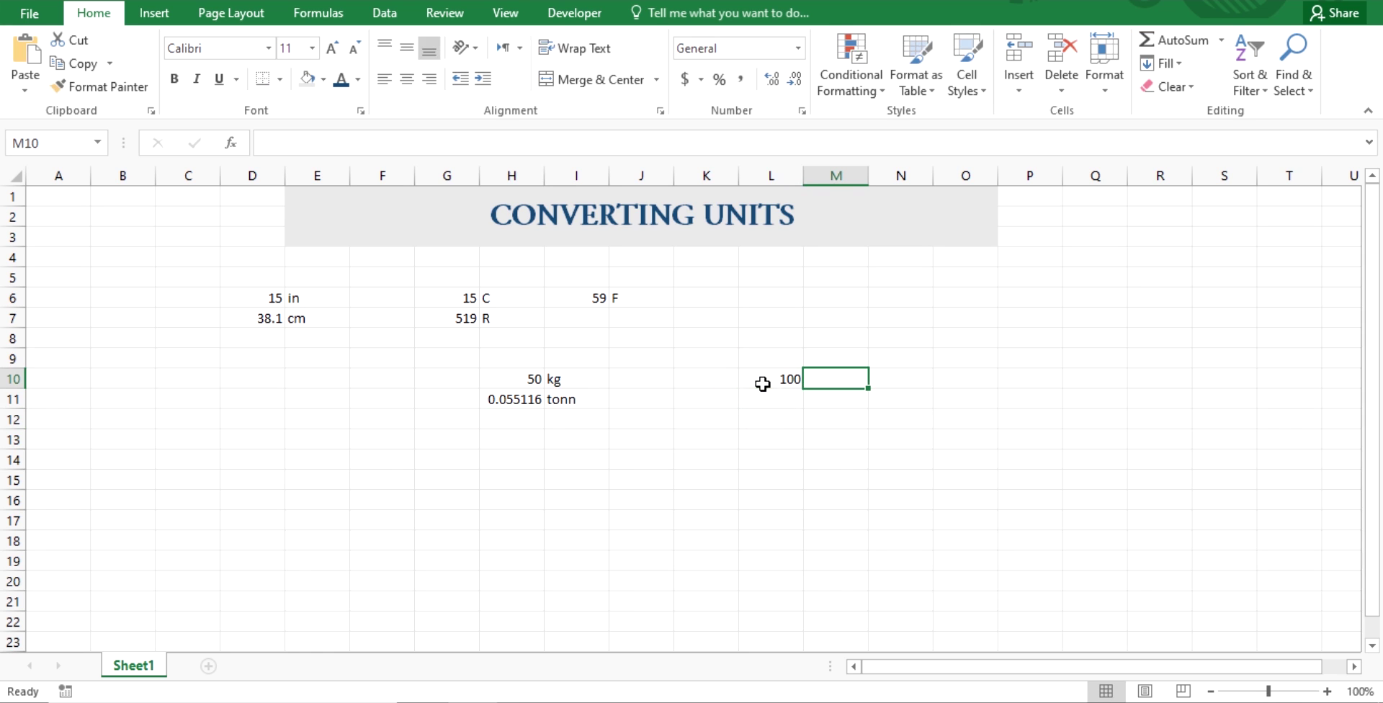
{"action": "type", "text": "C"}
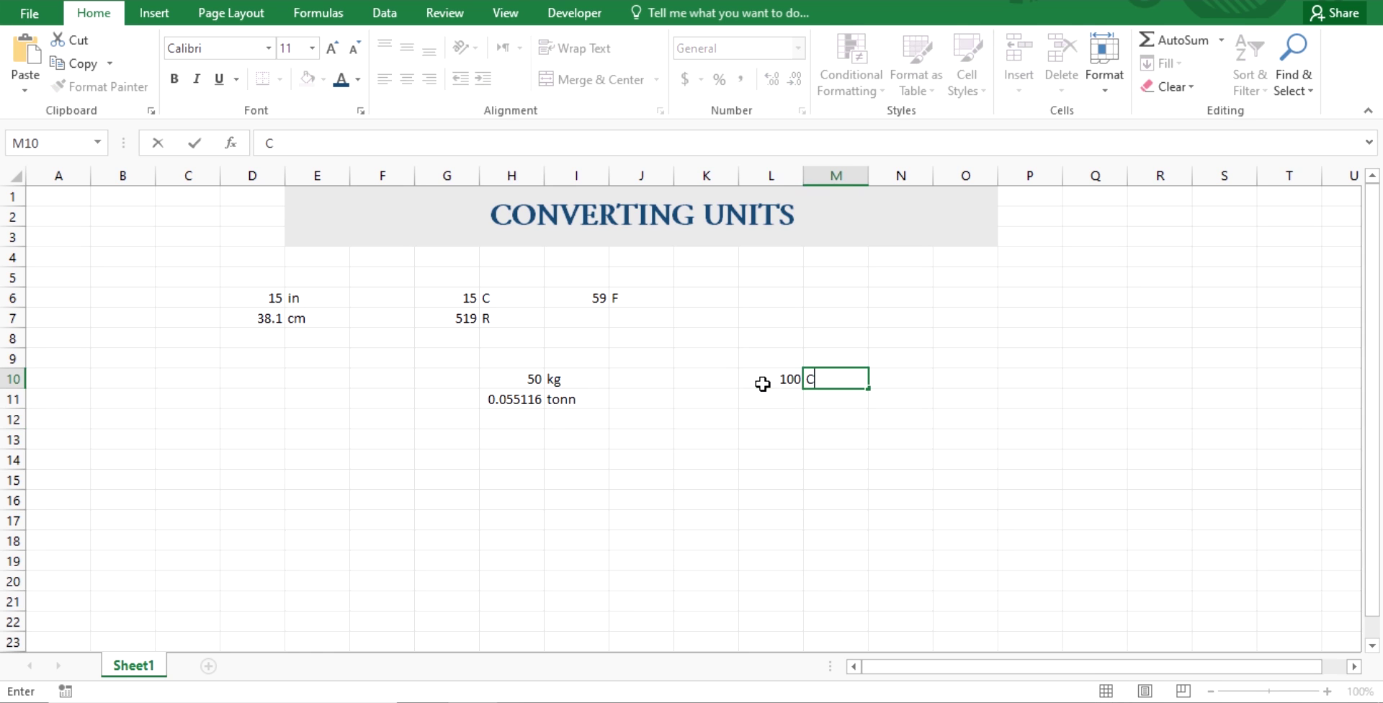
{"action": "key", "text": "Tab"}
{"action": "key", "text": "Tab"}
{"action": "type", "text": "K"}
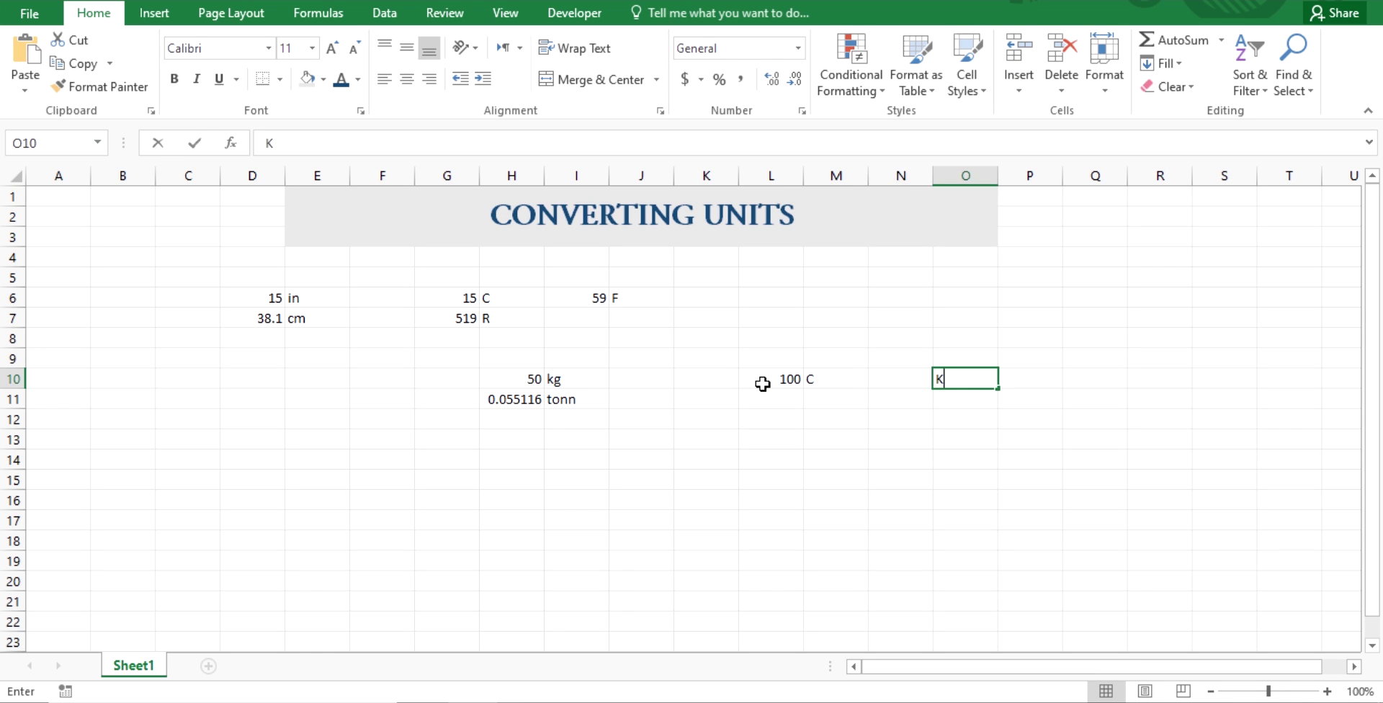
{"action": "key", "text": "Left"}
Enter the manual Celsius-to-Kelvin formula =L10+273 in cell N10
{"action": "type", "text": "="}
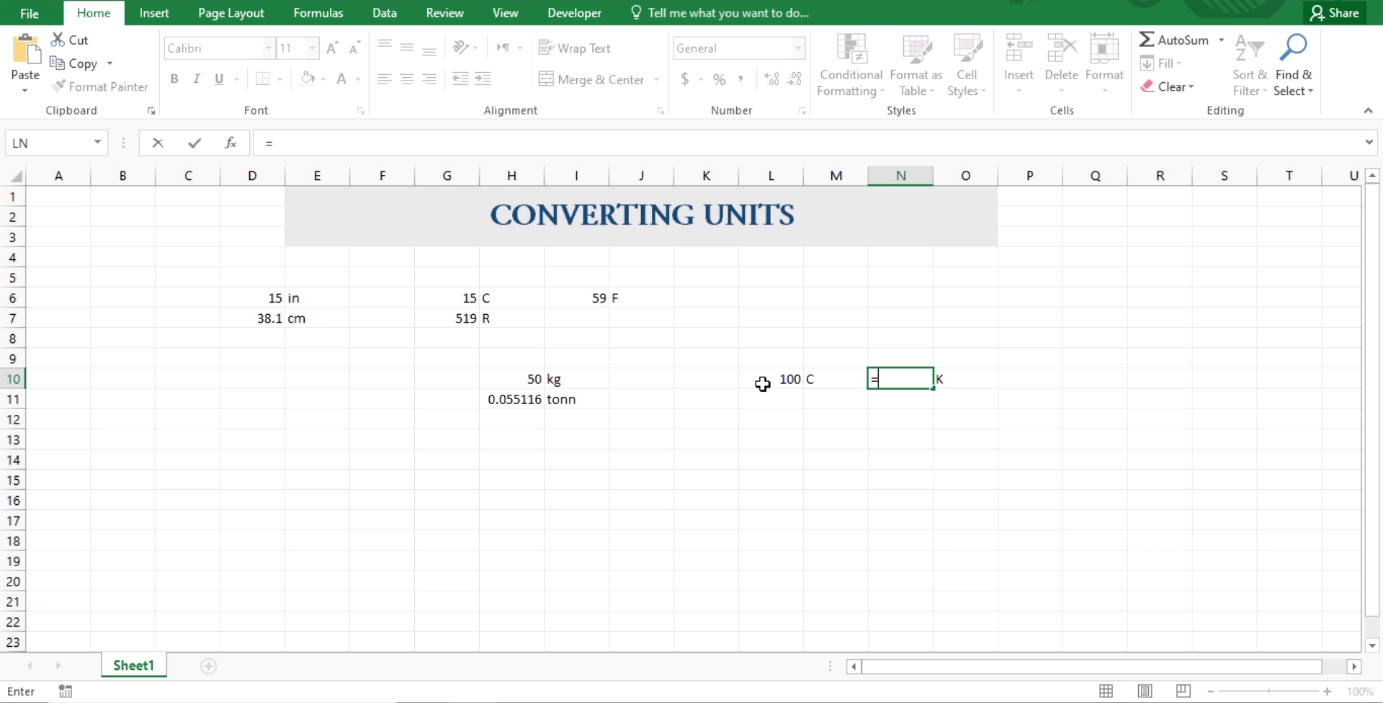
{"action": "left_click", "coordinate": [763, 384]}
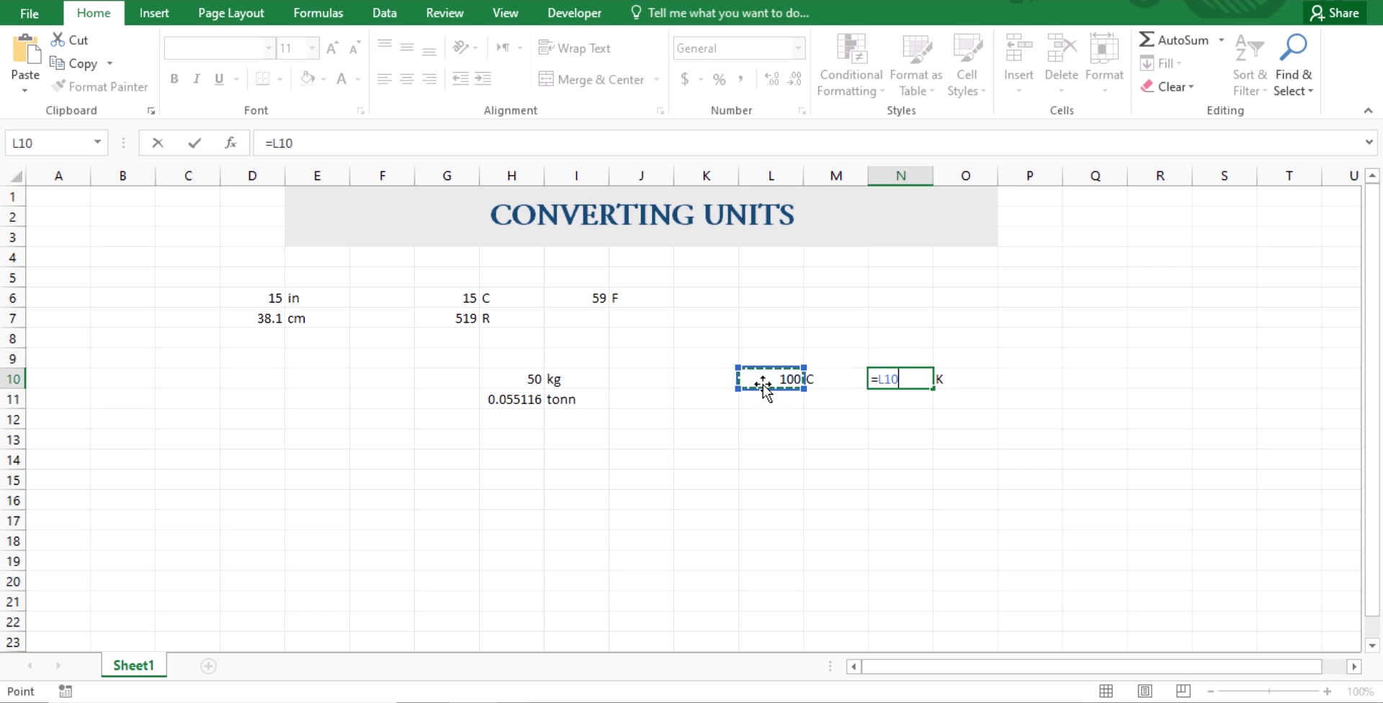
{"action": "type", "text": "+273"}
{"action": "key", "text": "Return"}
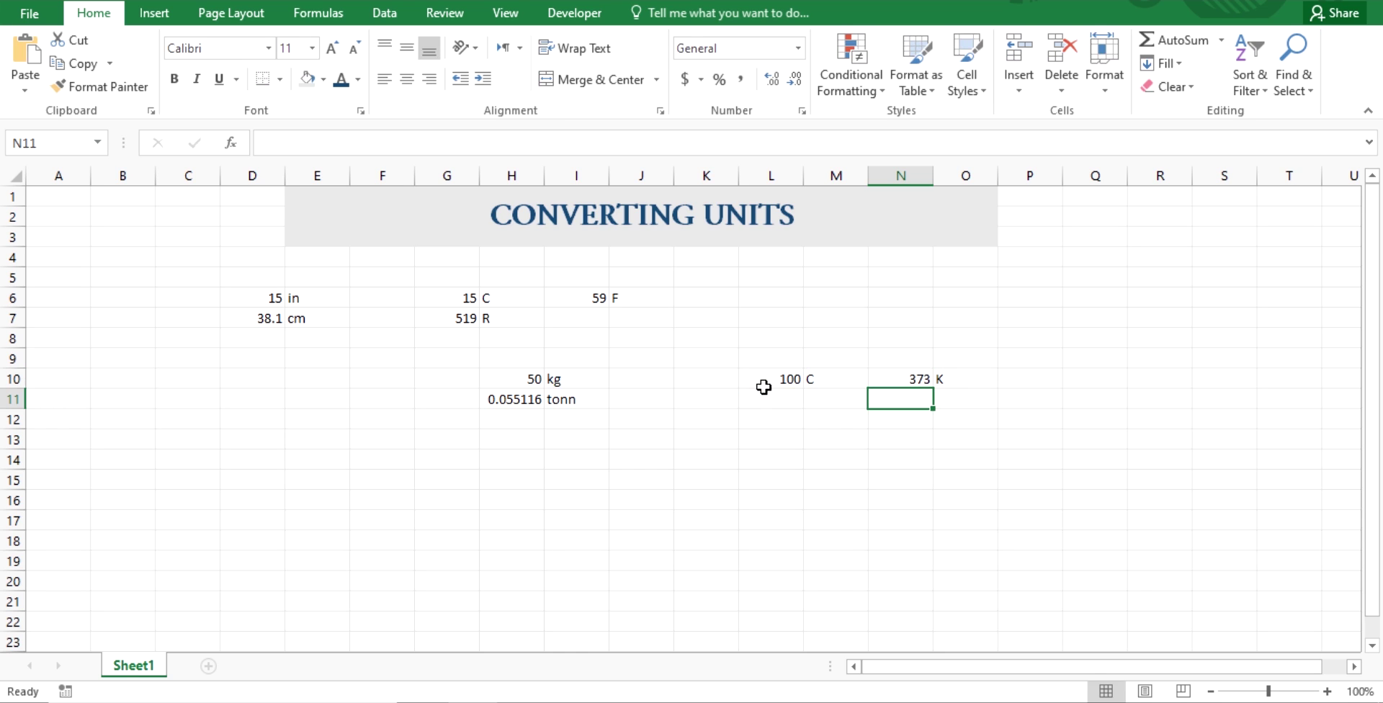
Replace the formula in N10 with a CONVERT function that converts L10 from "C" to "K"
{"action": "left_click", "coordinate": [766, 397]}
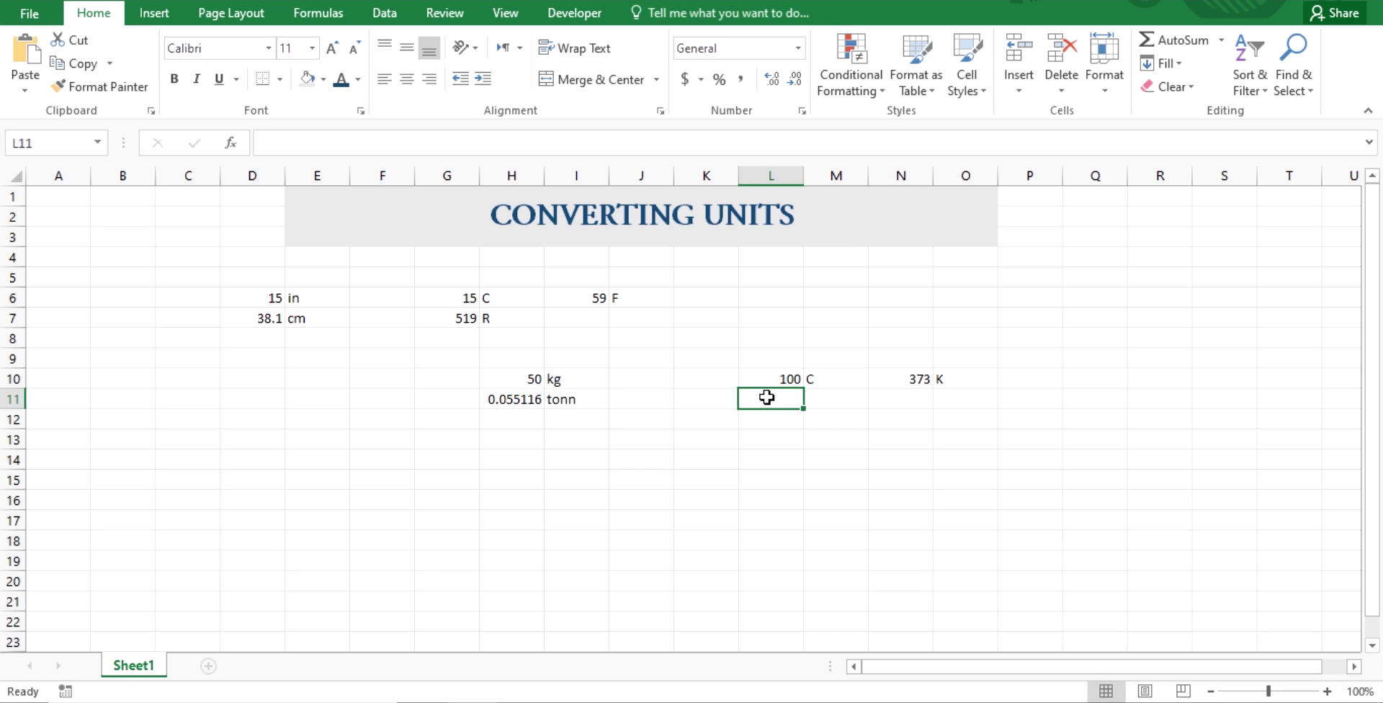
{"action": "left_click", "coordinate": [904, 379]}
{"action": "type", "text": "="}
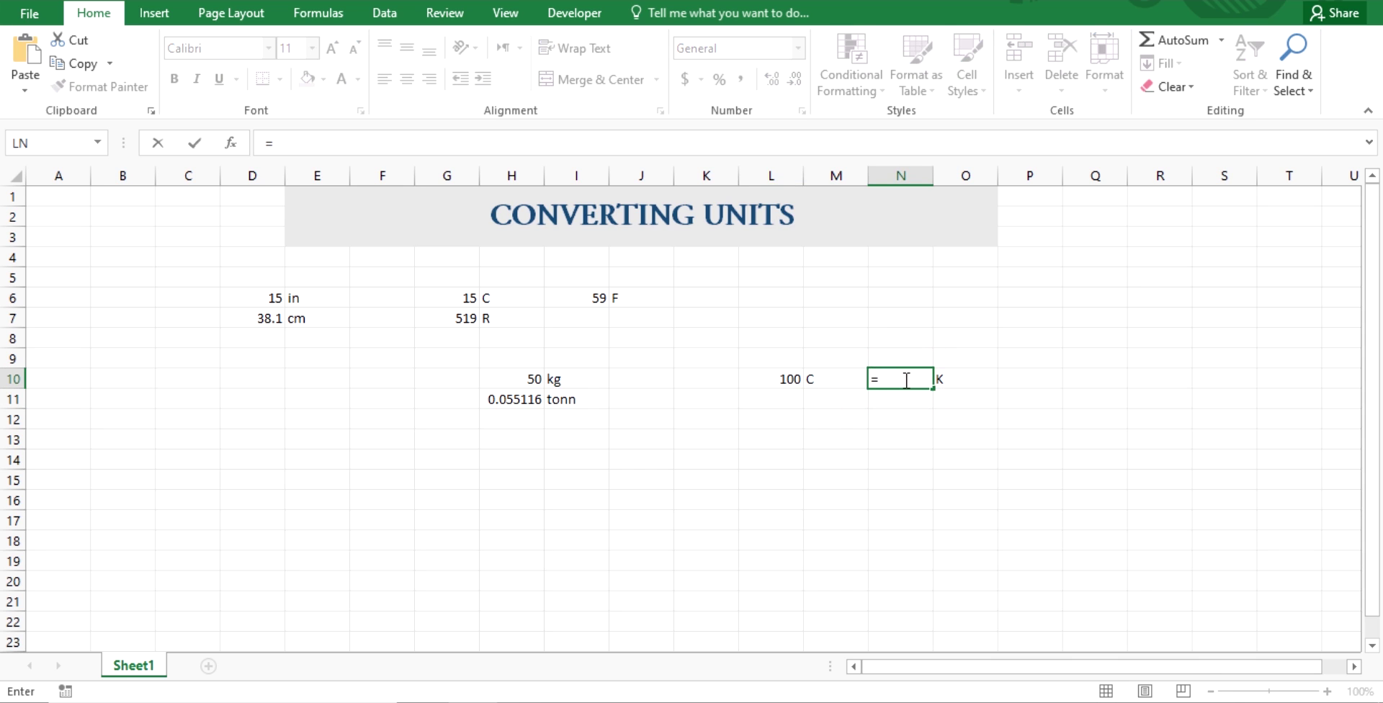
{"action": "type", "text": "conver"}
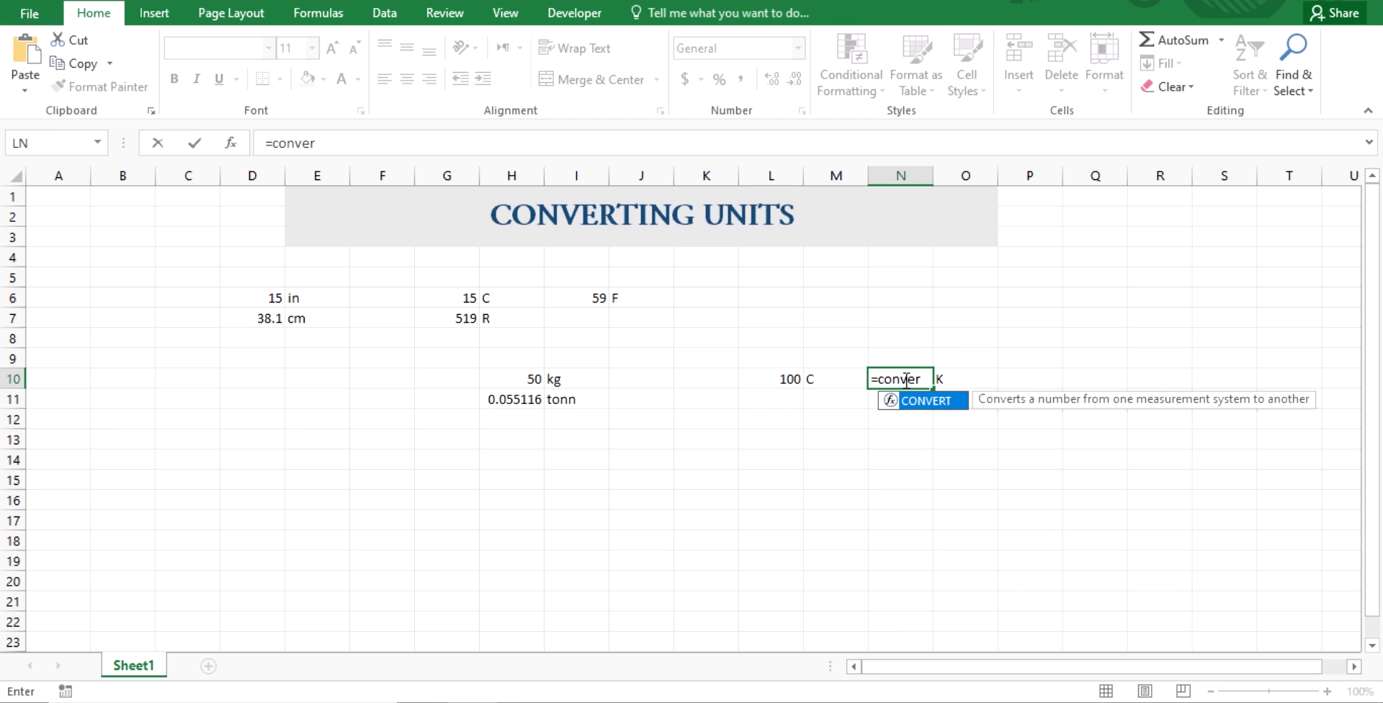
{"action": "double_click", "coordinate": [931, 403]}
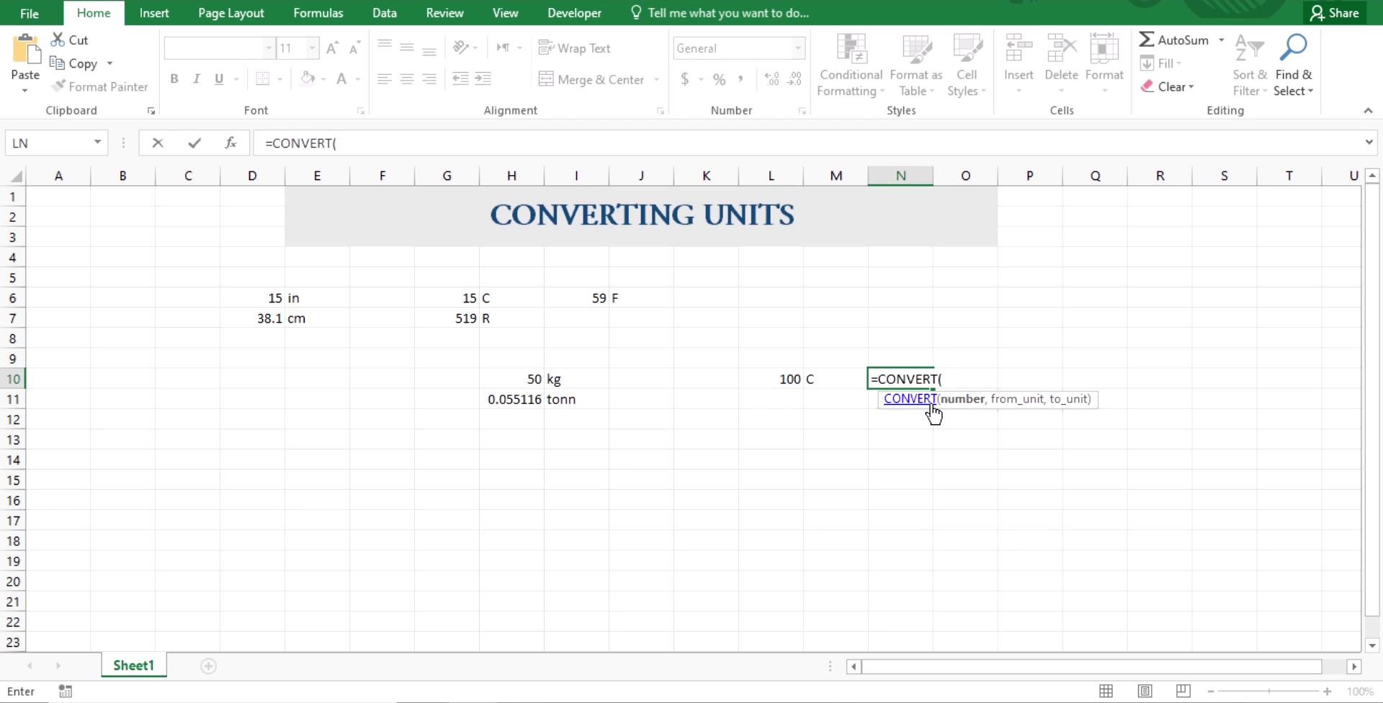
{"action": "key", "text": "Left"}
{"action": "key", "text": "Left"}
{"action": "type", "text": ","}
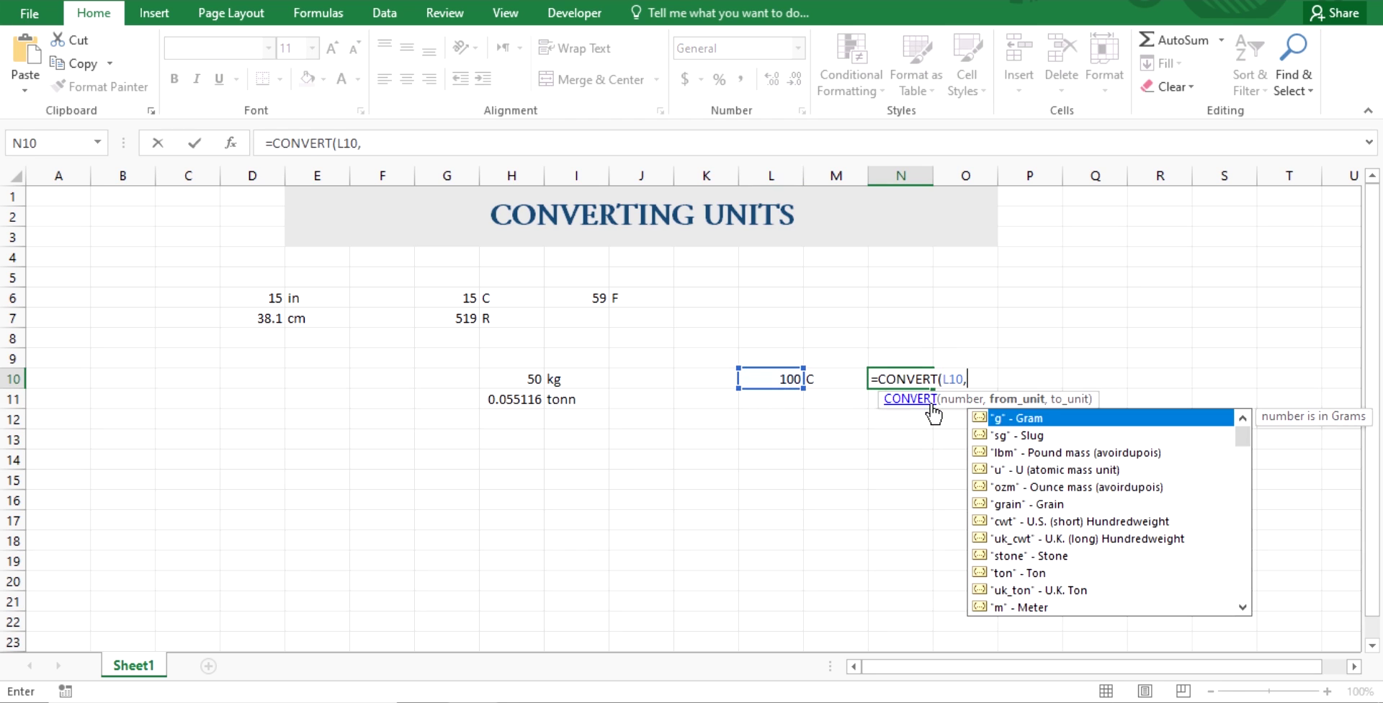
{"action": "type", "text": "\"C\","}
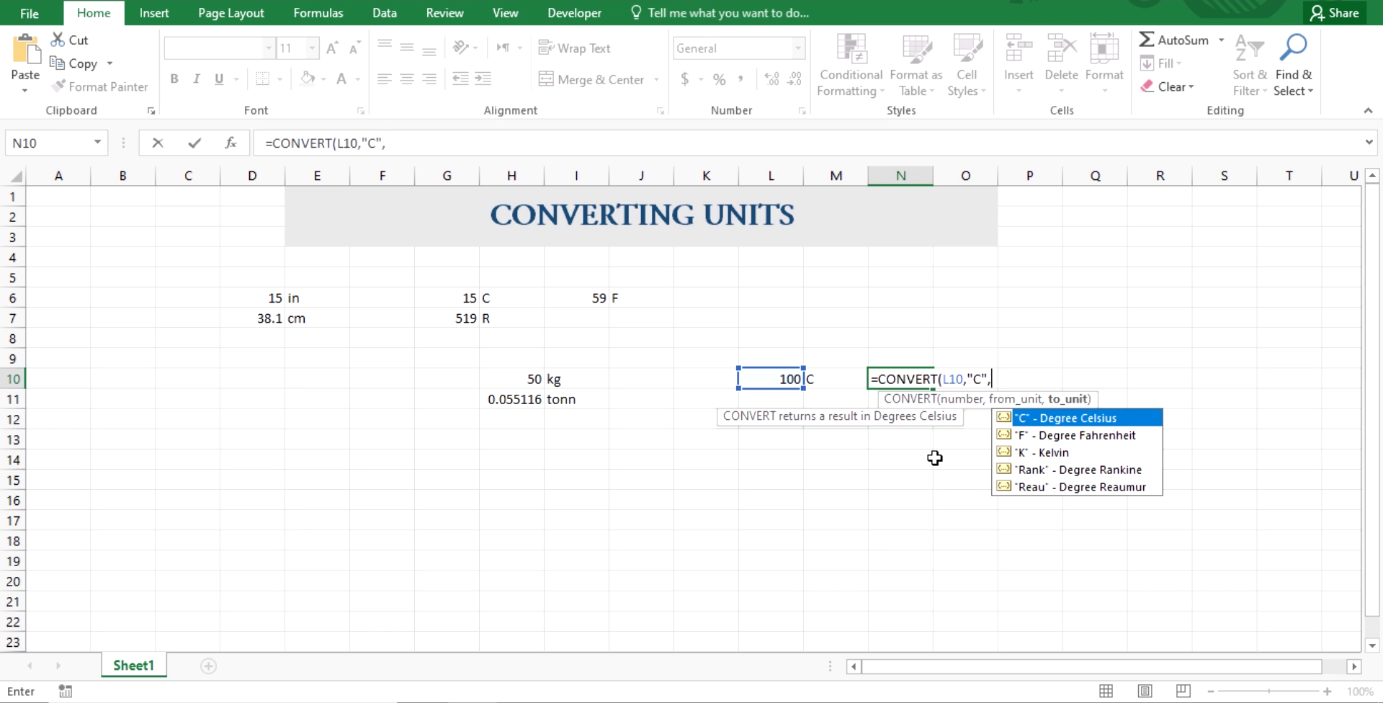
{"action": "double_click", "coordinate": [1045, 452]}
{"action": "type", "text": ")"}
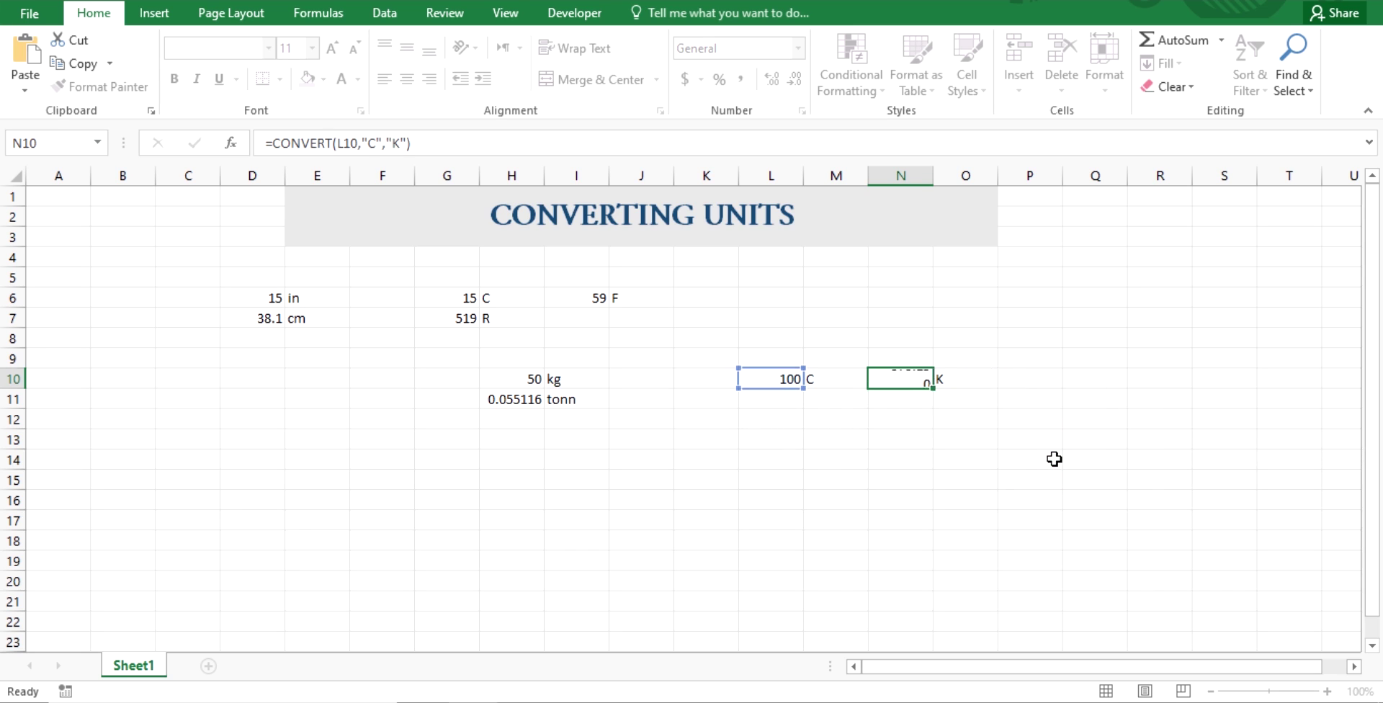
{"action": "key", "text": "Return"}
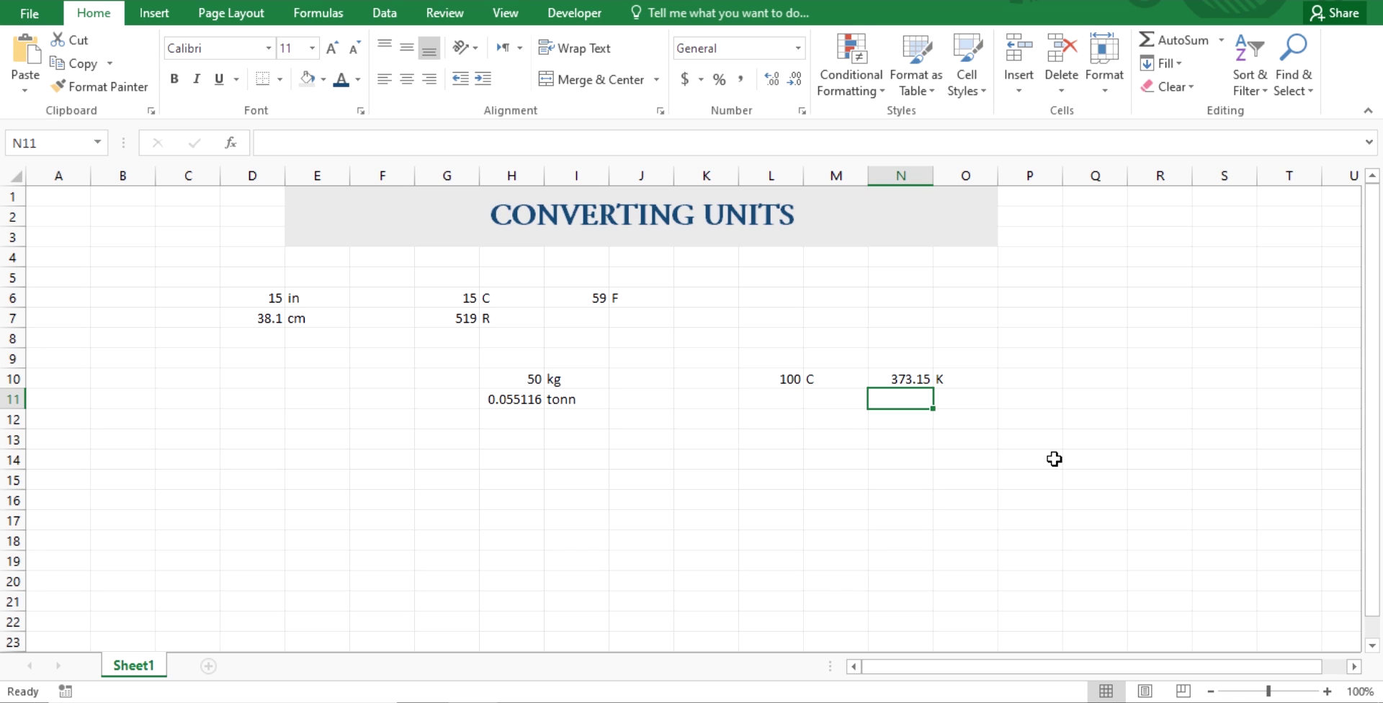
Replace the L10 reference in N10's CONVERT formula with the number 1
{"action": "left_click", "coordinate": [908, 382]}
{"action": "double_click", "coordinate": [908, 382]}
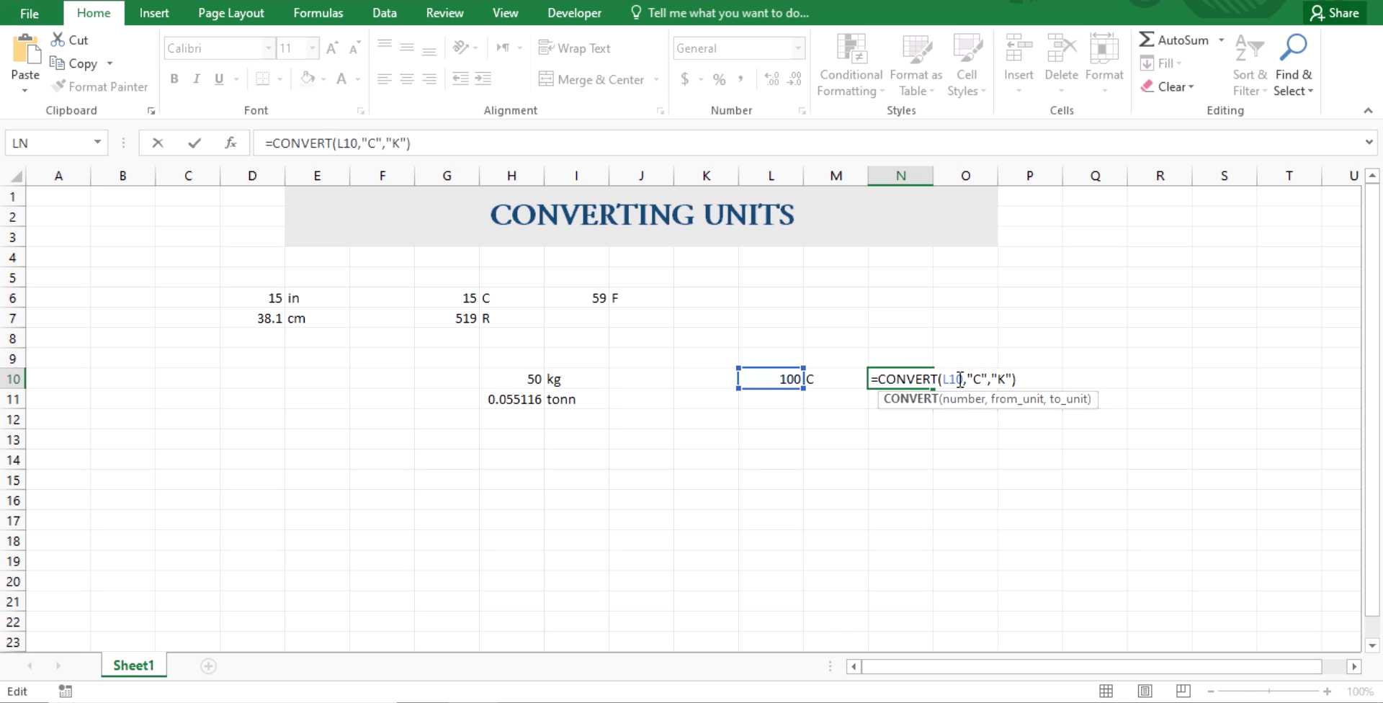
{"action": "left_click_drag", "start_coordinate": [961, 378], "coordinate": [945, 379]}
{"action": "type", "text": "1"}
{"action": "key", "text": "Right"}
{"action": "key", "text": "Right"}
{"action": "key", "text": "Right"}
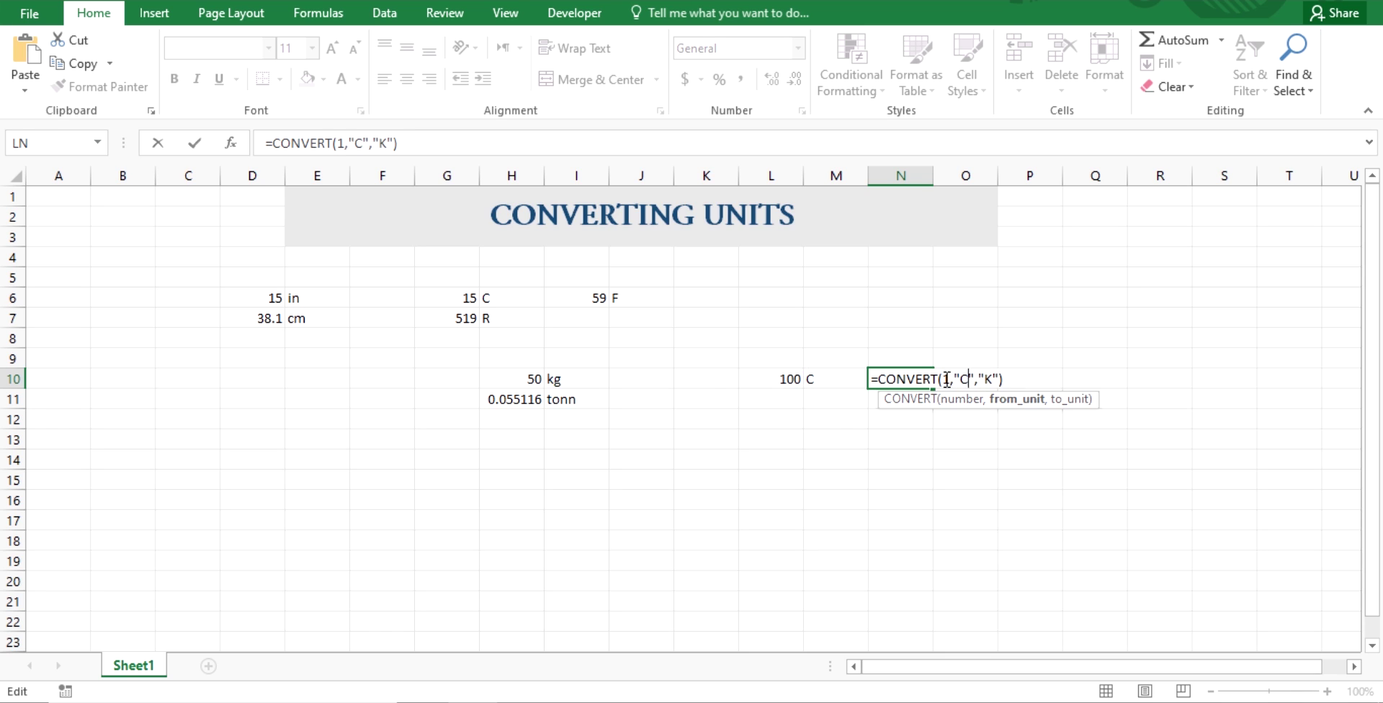
{"action": "key", "text": "Return"}
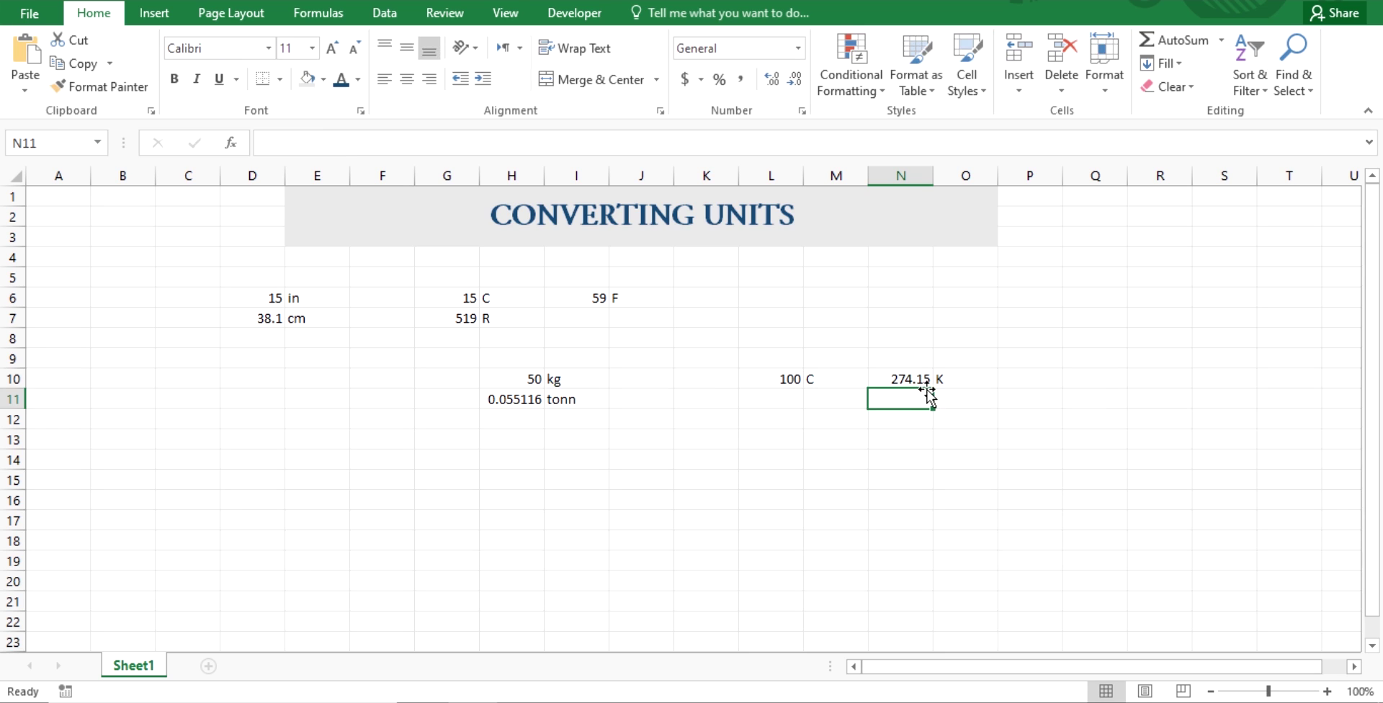
Set the number argument of the CONVERT formula in N10 to 0
{"action": "double_click", "coordinate": [891, 379]}
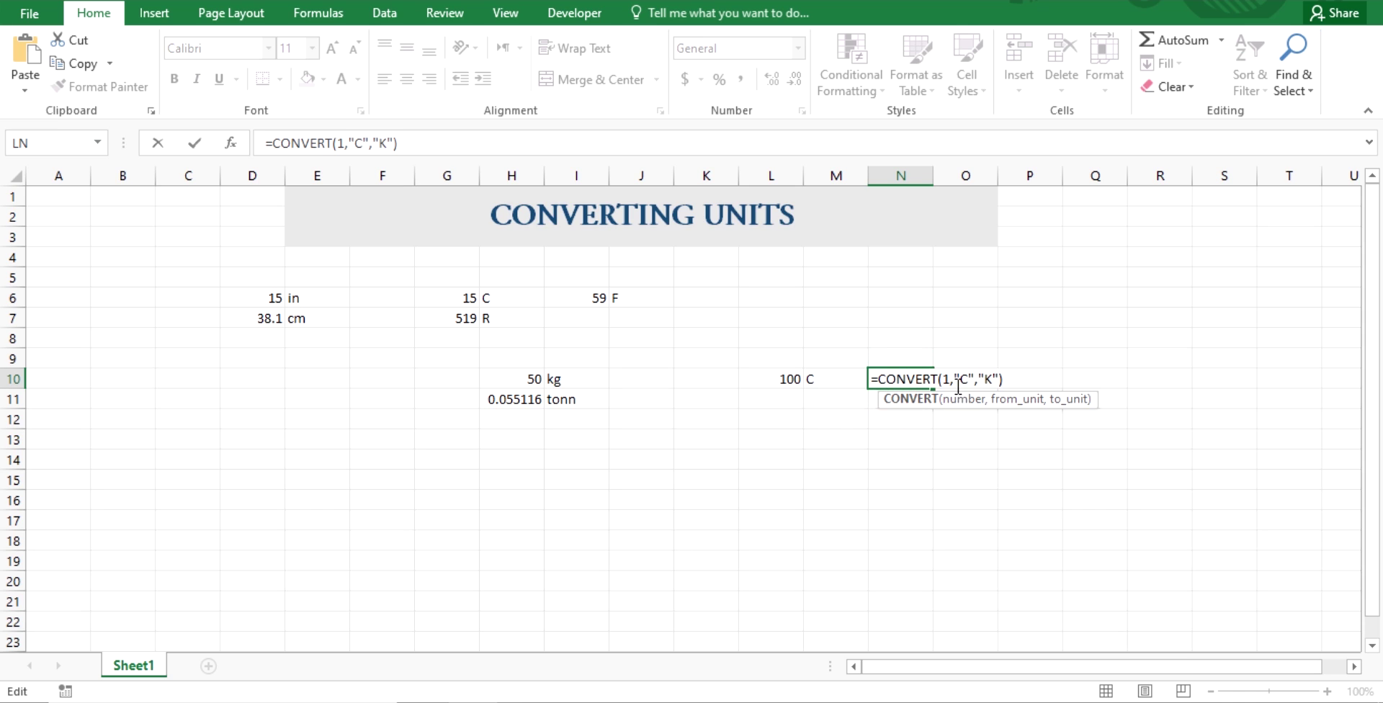
{"action": "double_click", "coordinate": [946, 379]}
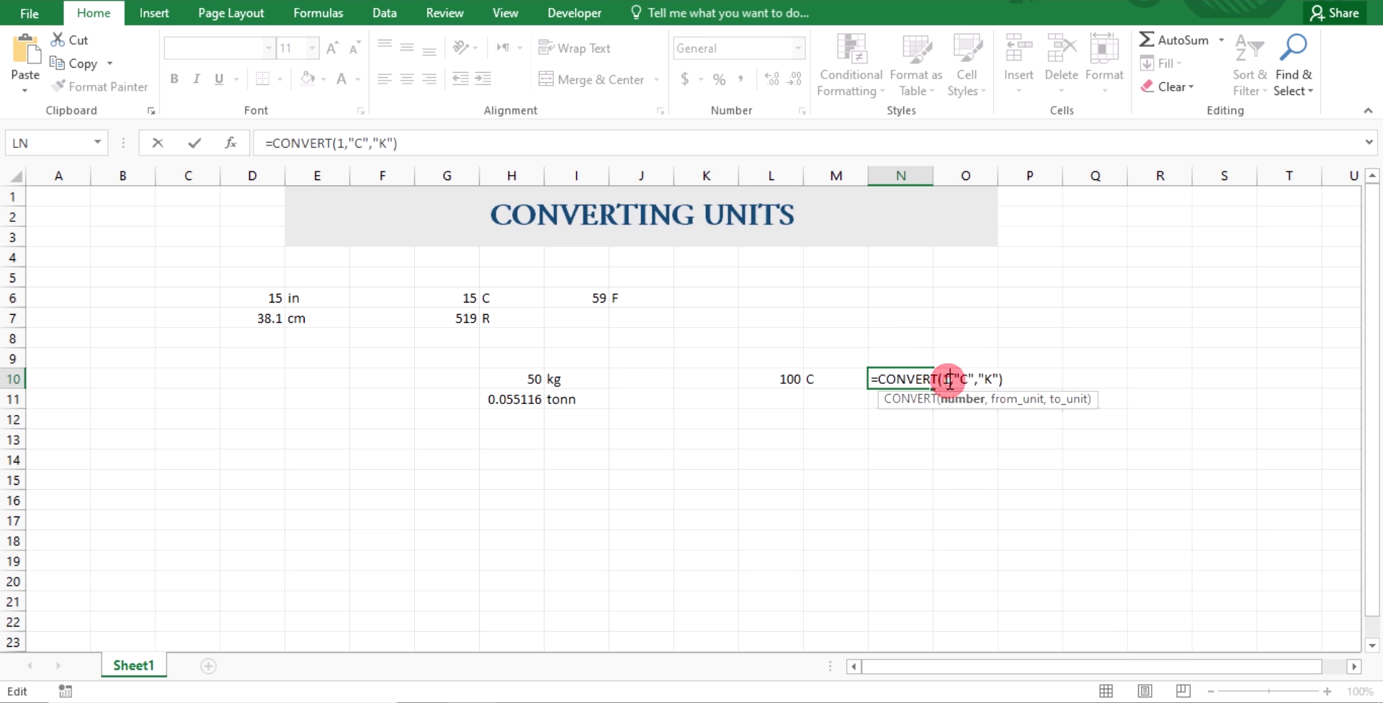
{"action": "key", "text": "BackSpace"}
{"action": "type", "text": "0"}
{"action": "key", "text": "Return"}
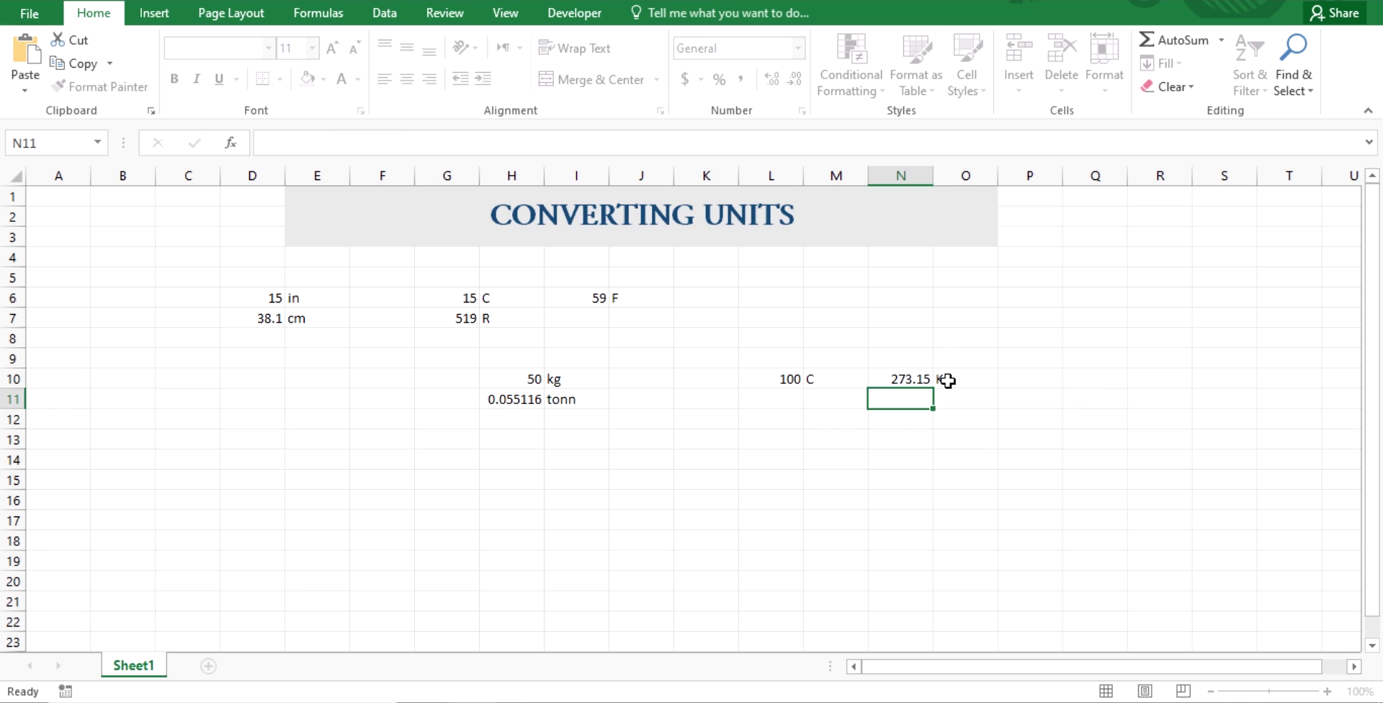